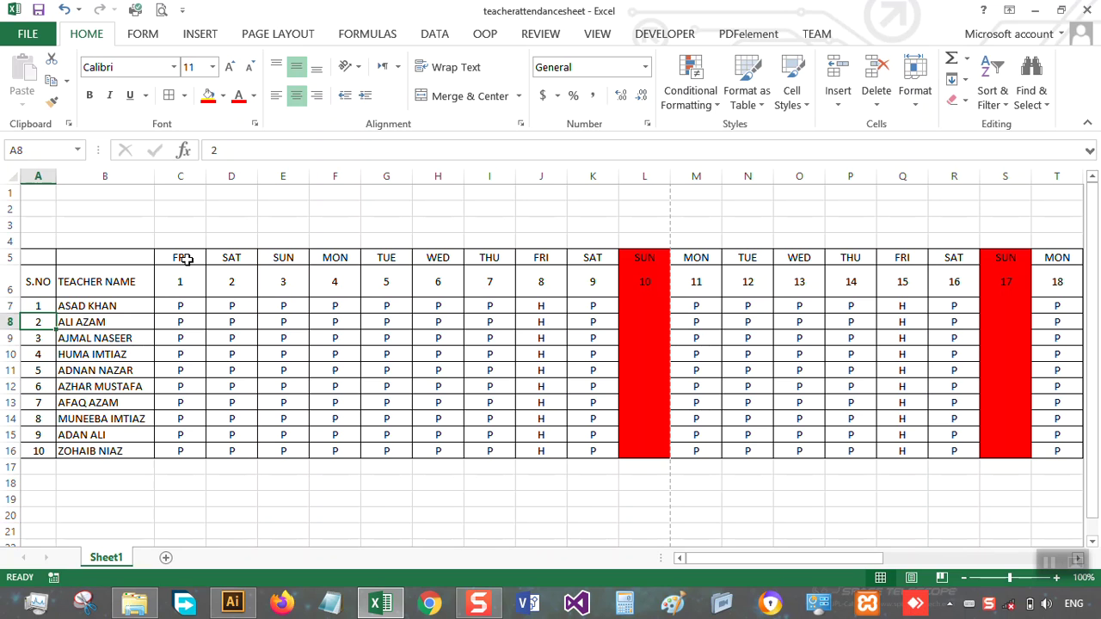
Step: Examine the attendance sheet's day and date headers, the P, A, L and H marks, the Sunday columns and the total-days columns
{"action": "left_click", "coordinate": [185, 258]}
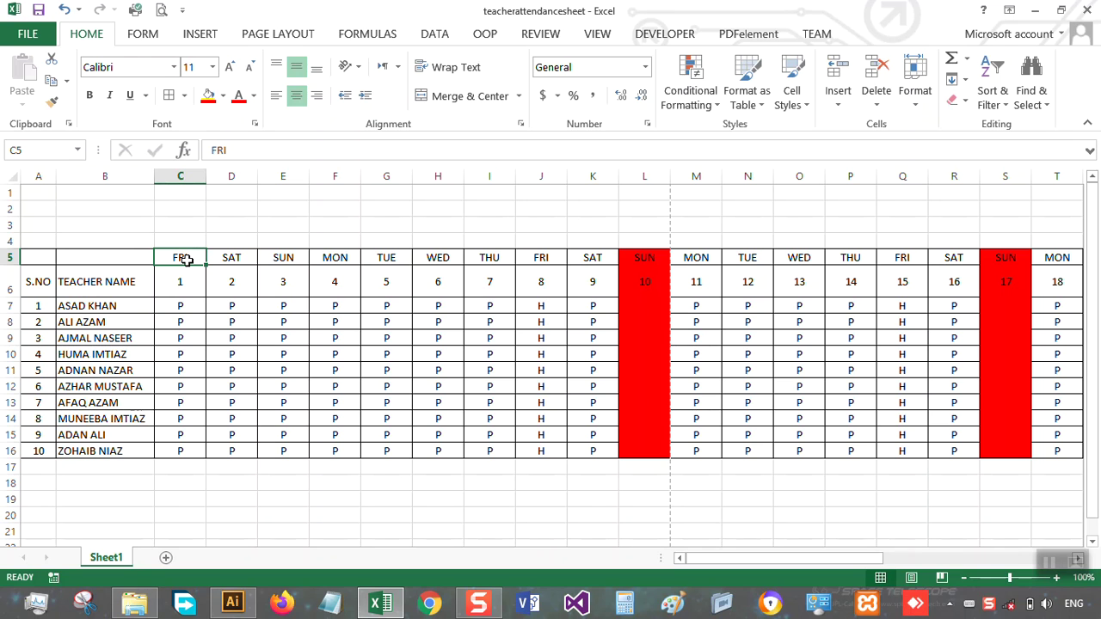
{"action": "left_click", "coordinate": [197, 283]}
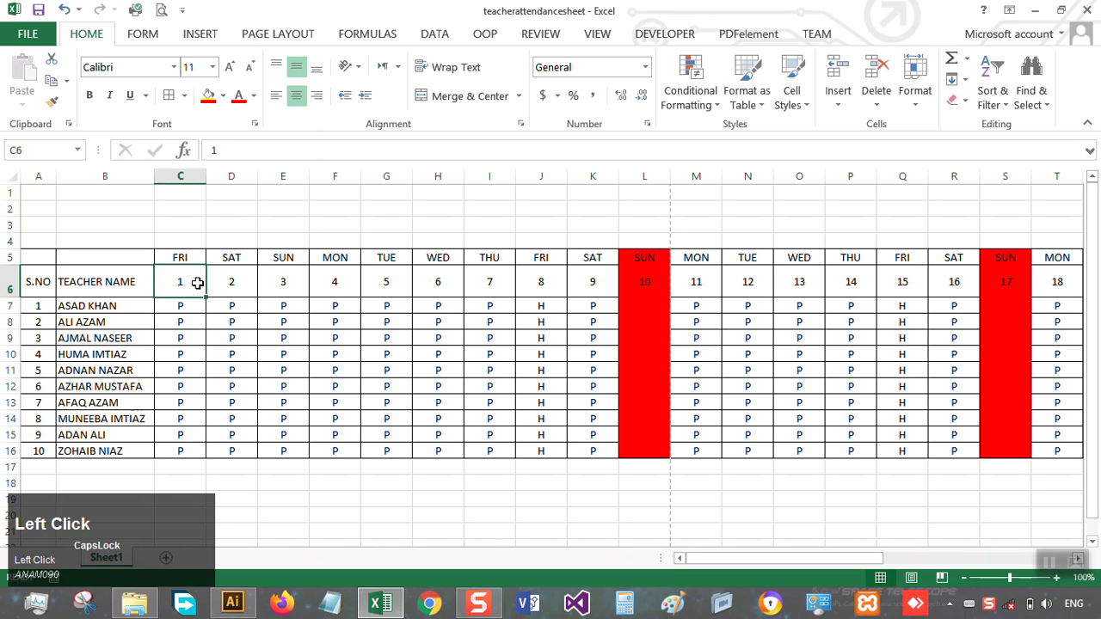
{"action": "left_click_drag", "start_coordinate": [773, 564], "coordinate": [983, 554]}
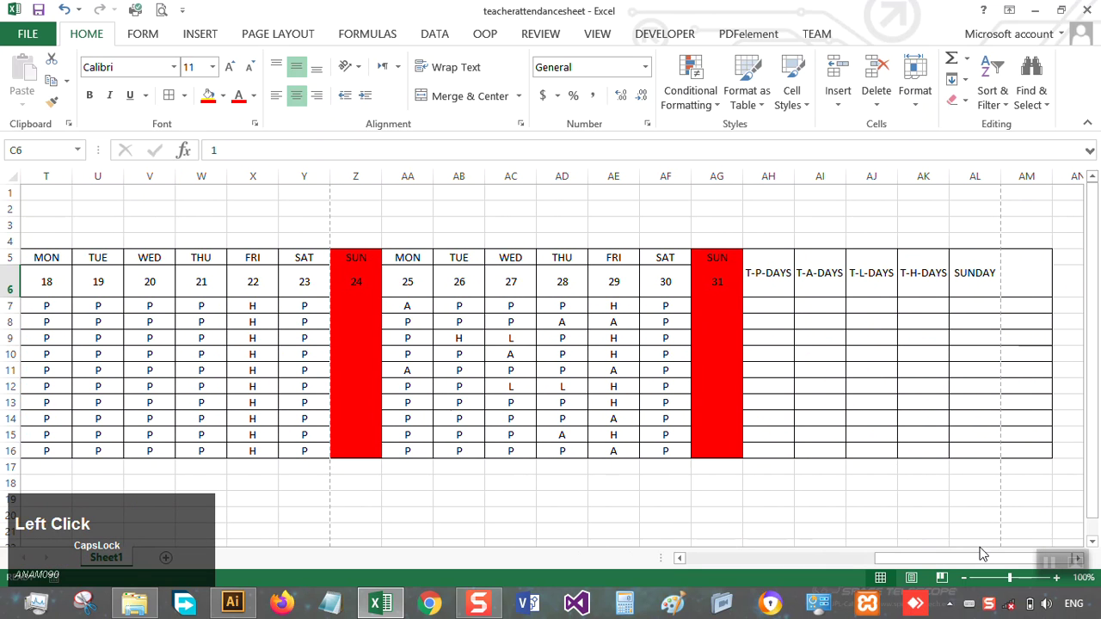
{"action": "left_click", "coordinate": [760, 320]}
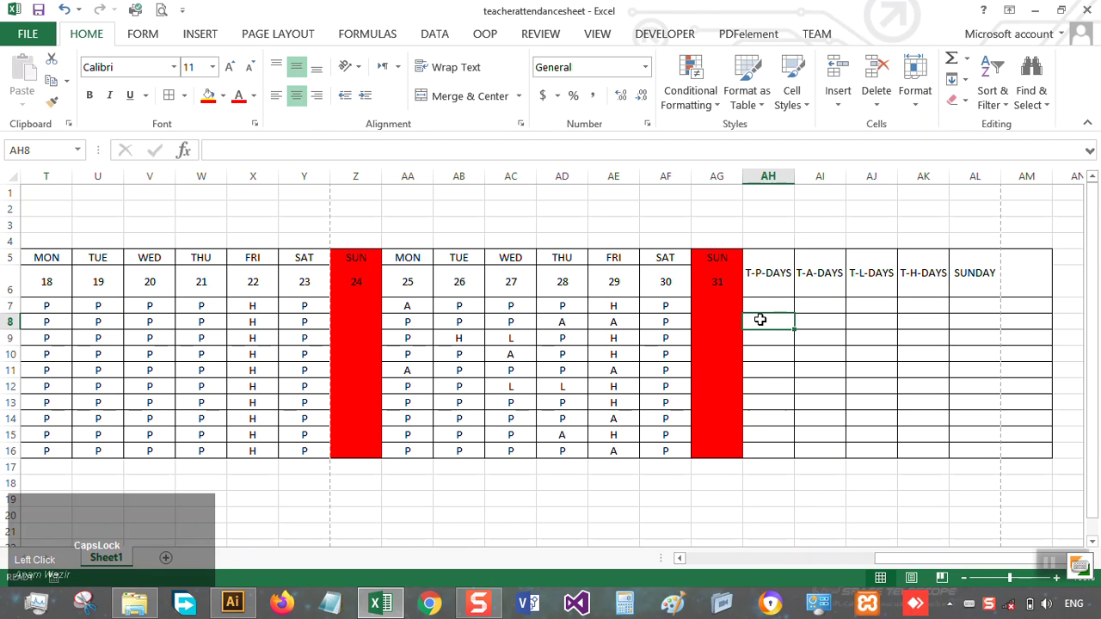
{"action": "left_click", "coordinate": [776, 273]}
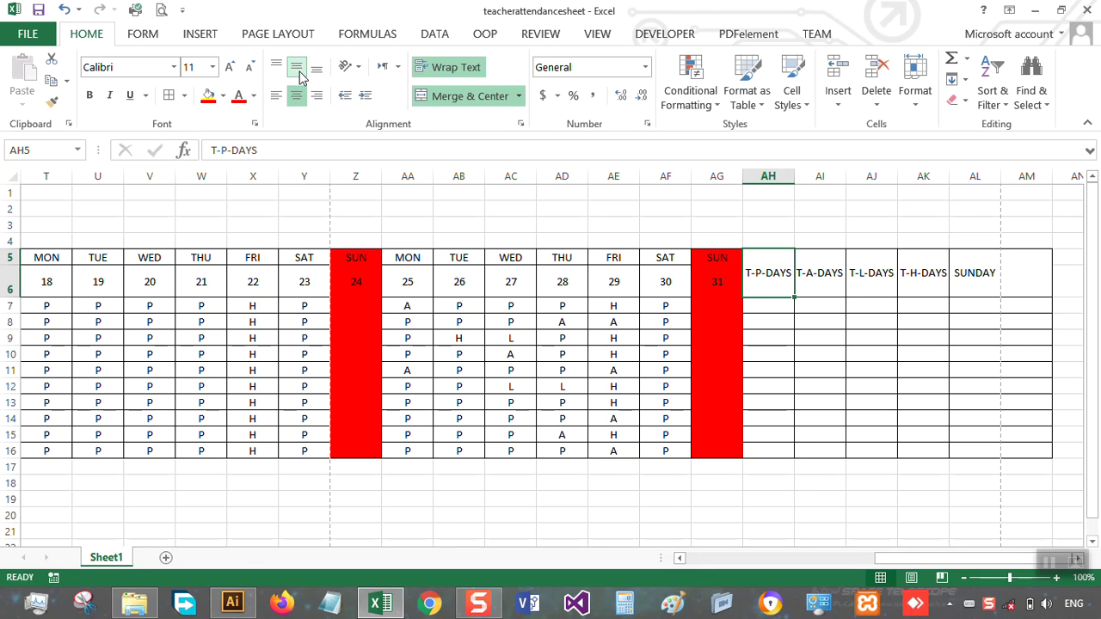
{"action": "left_click", "coordinate": [841, 341]}
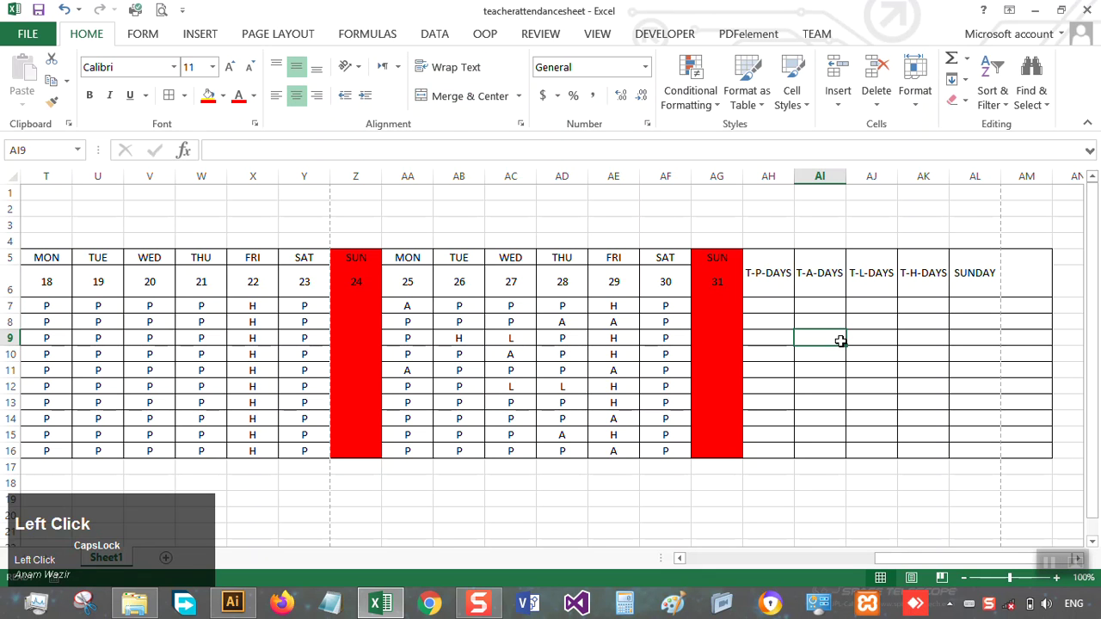
{"action": "key", "text": "Caps_Lock"}
{"action": "left_click", "coordinate": [300, 308]}
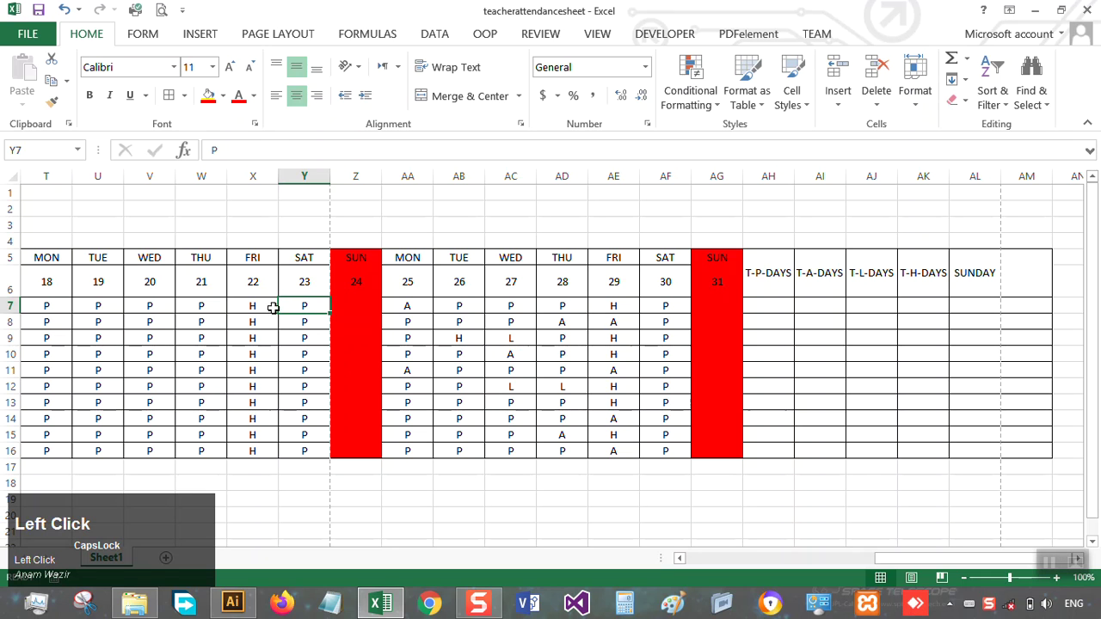
{"action": "left_click", "coordinate": [262, 307]}
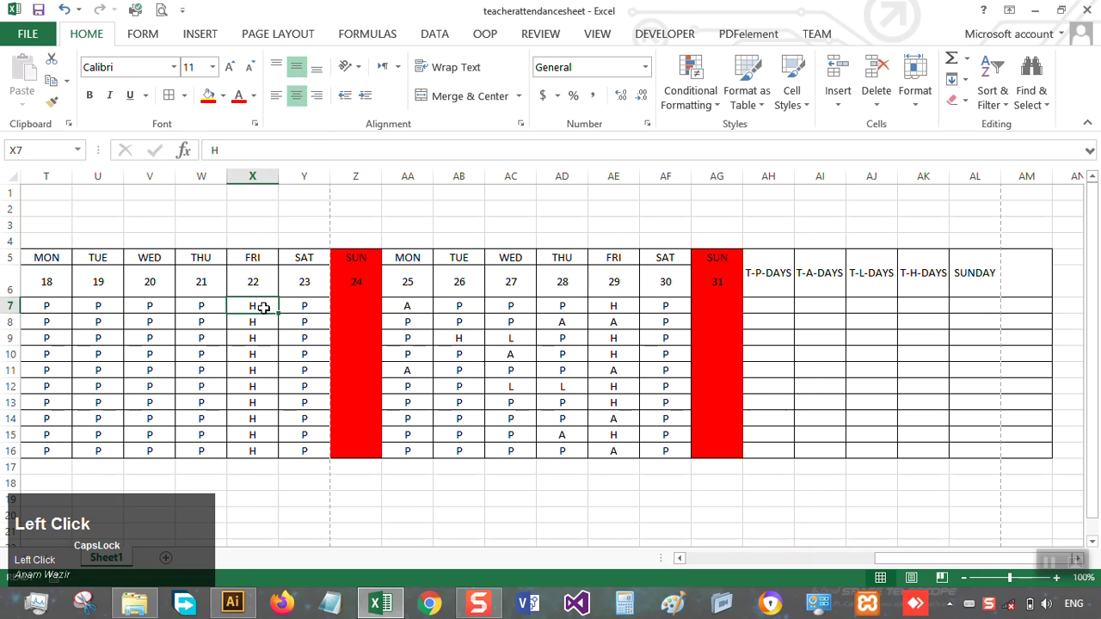
{"action": "left_click", "coordinate": [404, 308]}
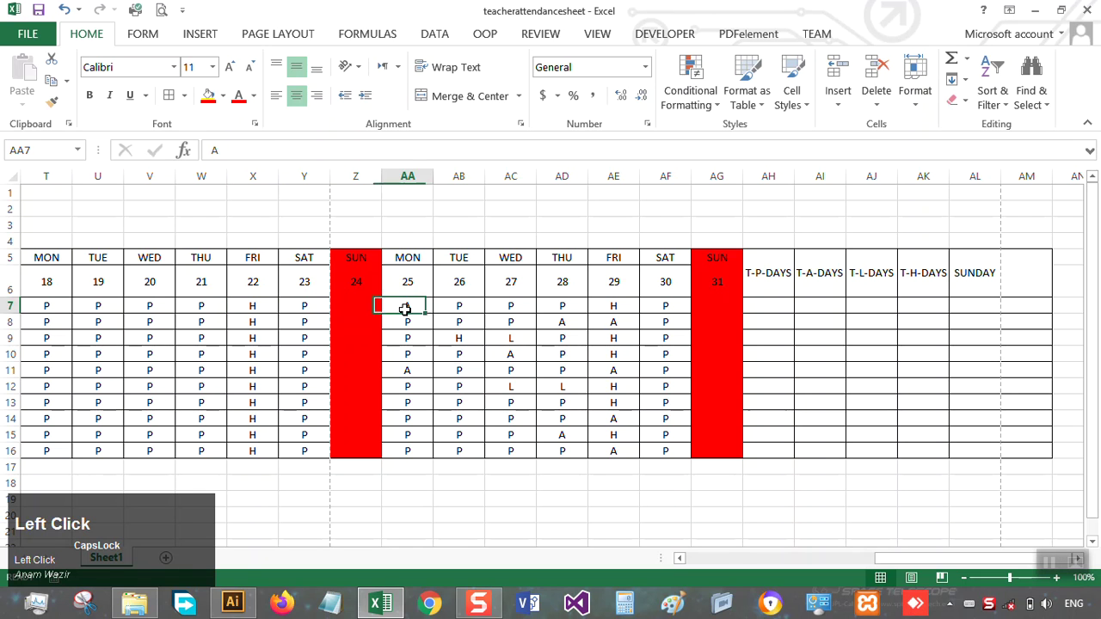
{"action": "left_click", "coordinate": [514, 341]}
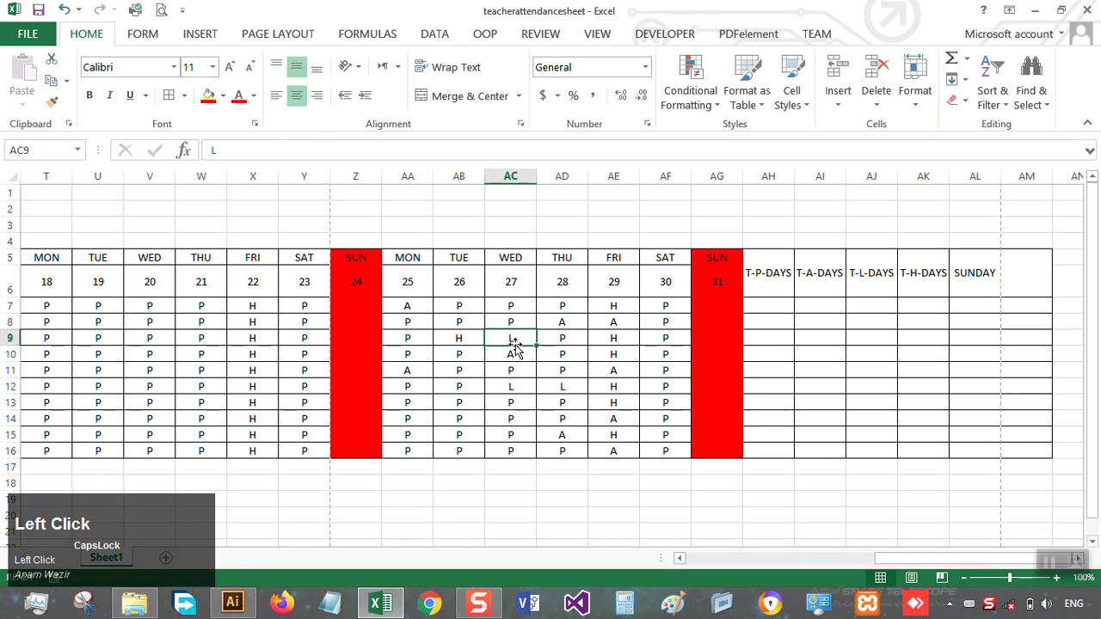
{"action": "left_click", "coordinate": [732, 560]}
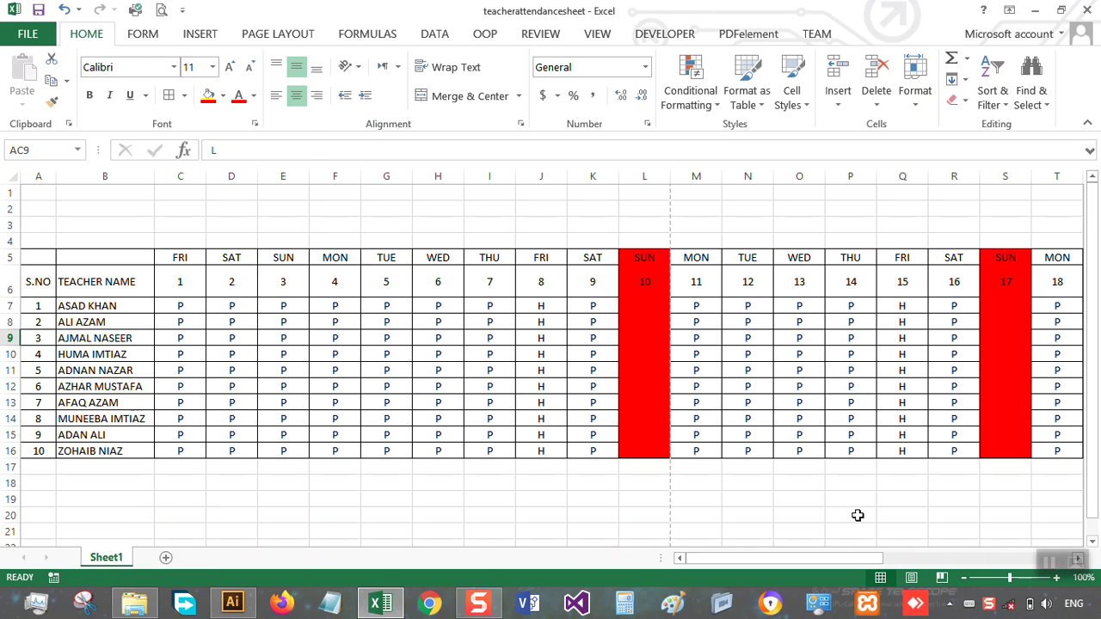
{"action": "left_click", "coordinate": [985, 559]}
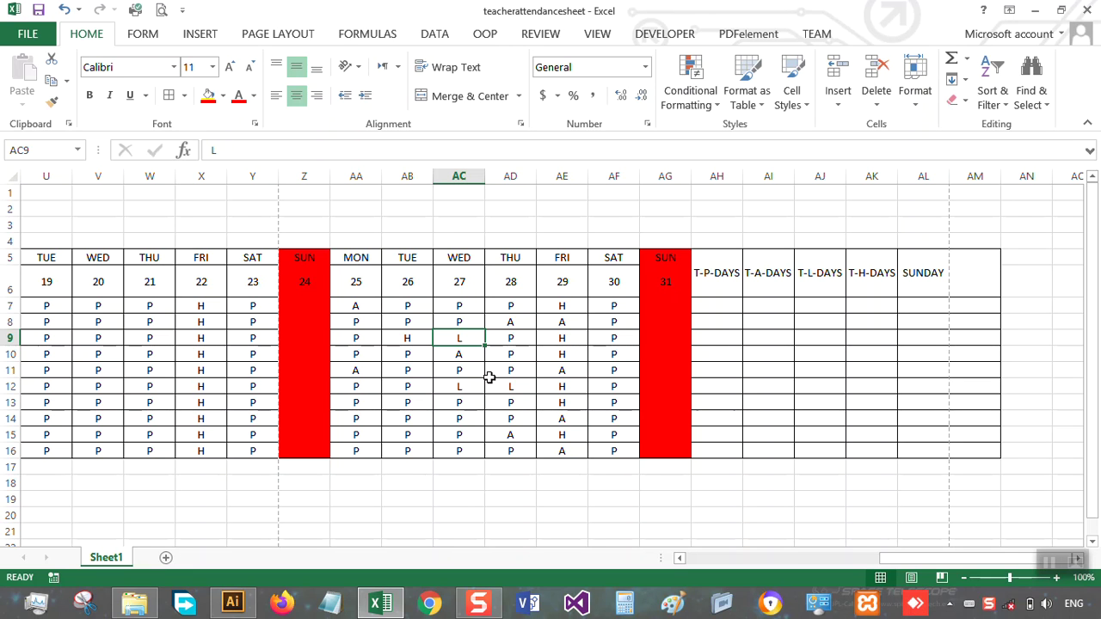
{"action": "left_click", "coordinate": [424, 338]}
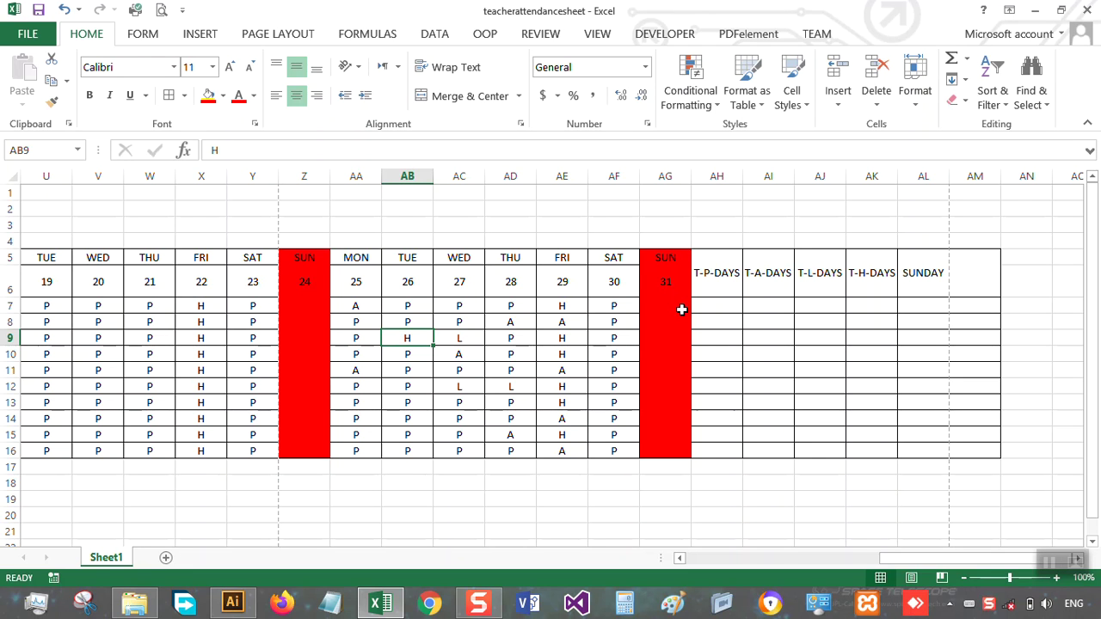
{"action": "left_click", "coordinate": [682, 310]}
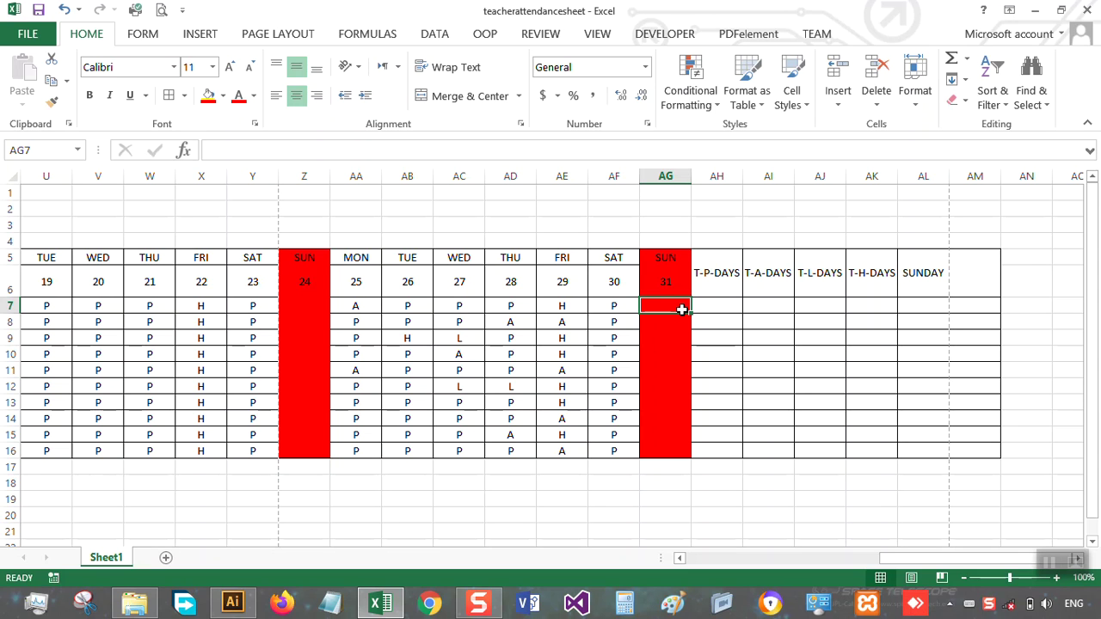
Step: Enter =COUNTIF(C7:AF7,"P") in cell AH7 to count the first teacher's present days under T-P-DAYS
{"action": "left_click", "coordinate": [724, 307]}
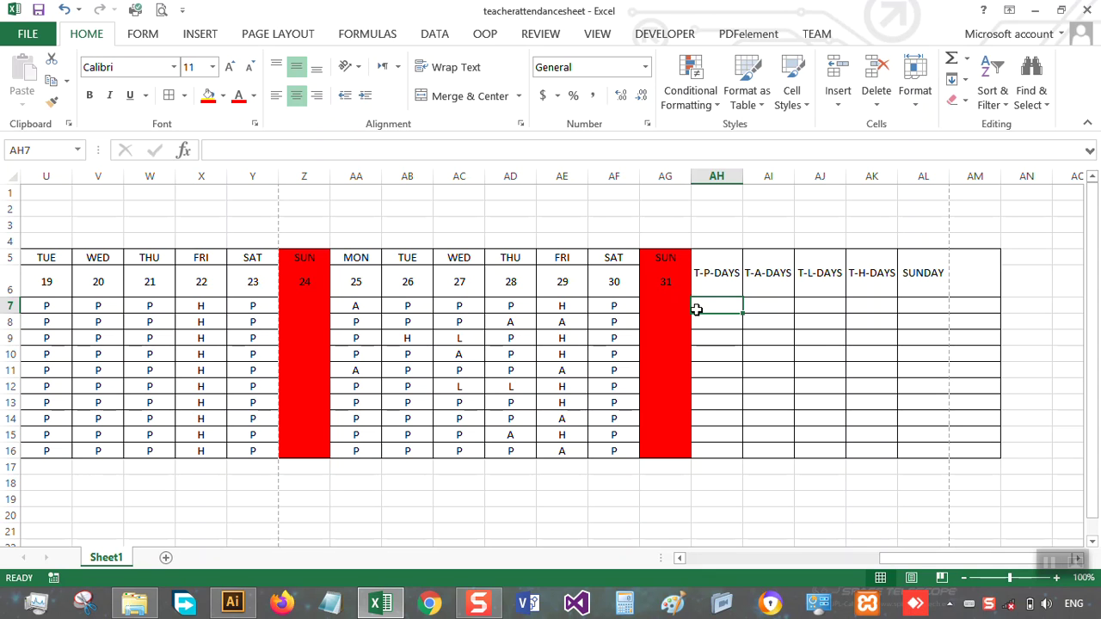
{"action": "key", "text": "Caps_Lock"}
{"action": "type", "text": "=COUNT"}
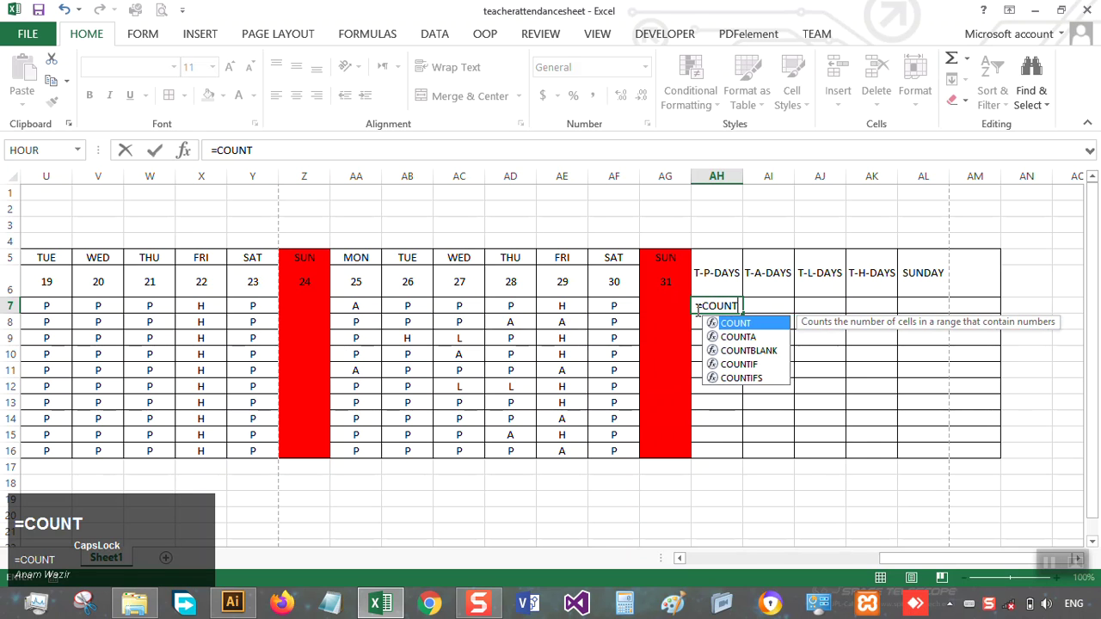
{"action": "type", "text": "IF"}
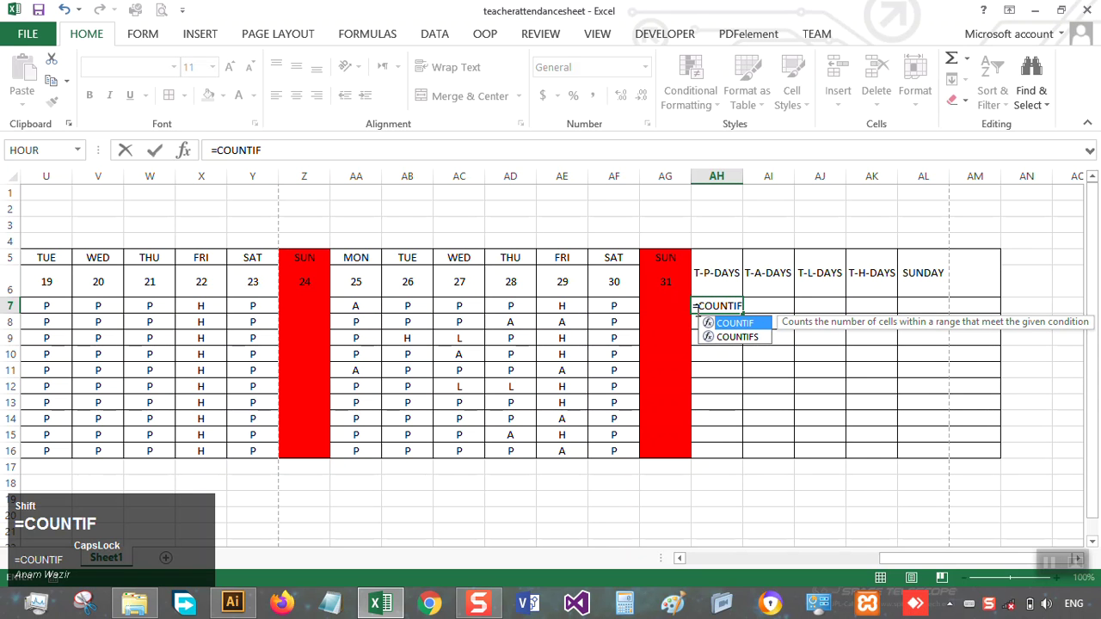
{"action": "type", "text": "("}
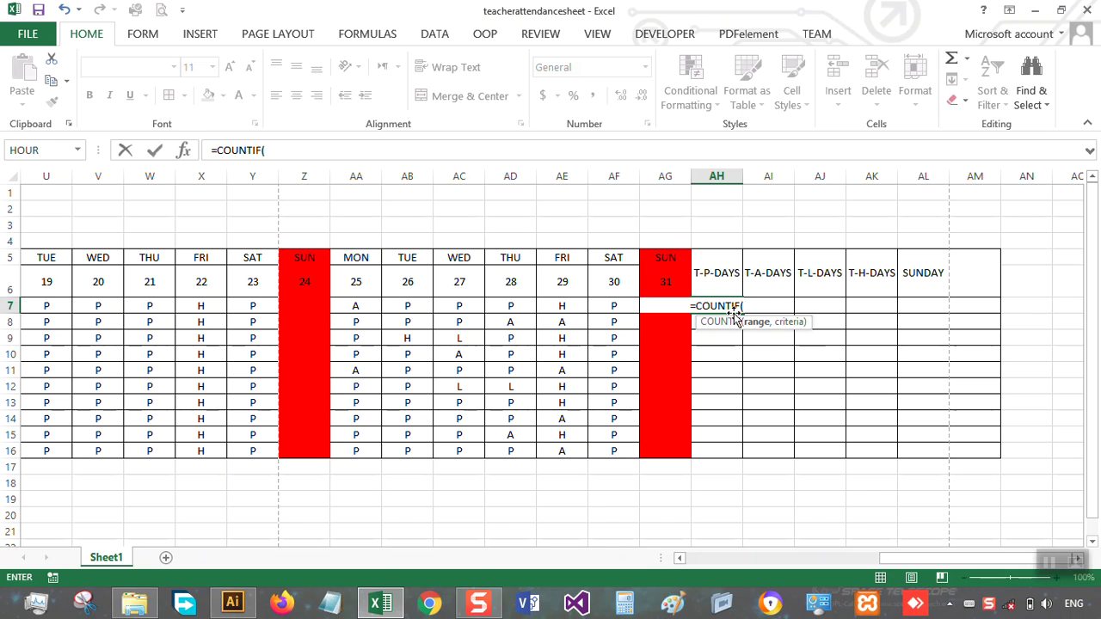
{"action": "left_click_drag", "start_coordinate": [602, 312], "coordinate": [177, 310]}
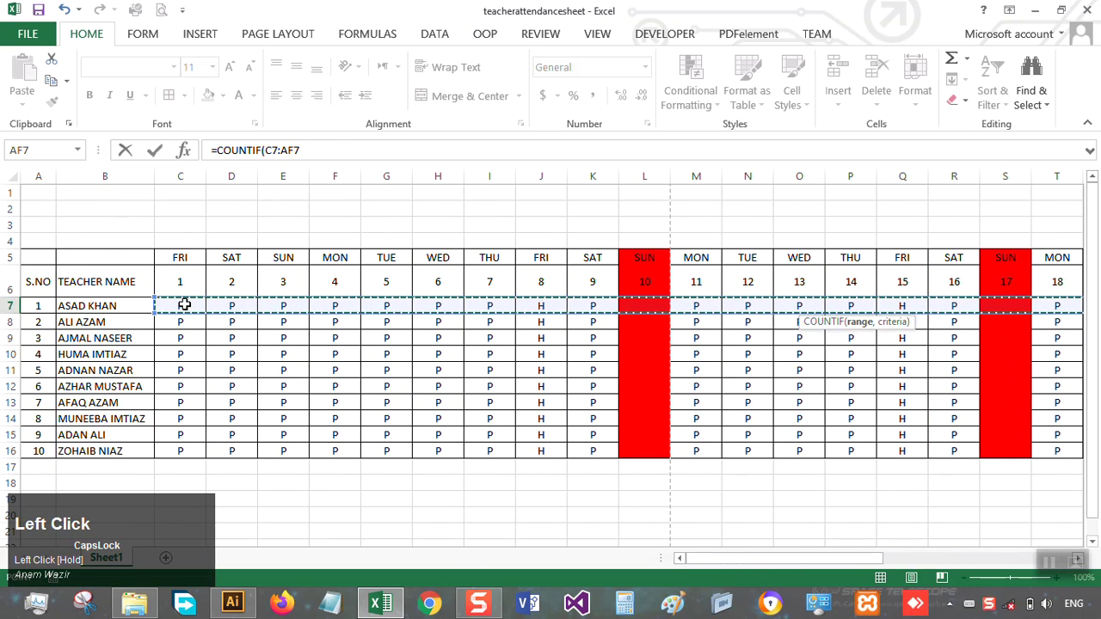
{"action": "left_click_drag", "start_coordinate": [784, 558], "coordinate": [990, 569]}
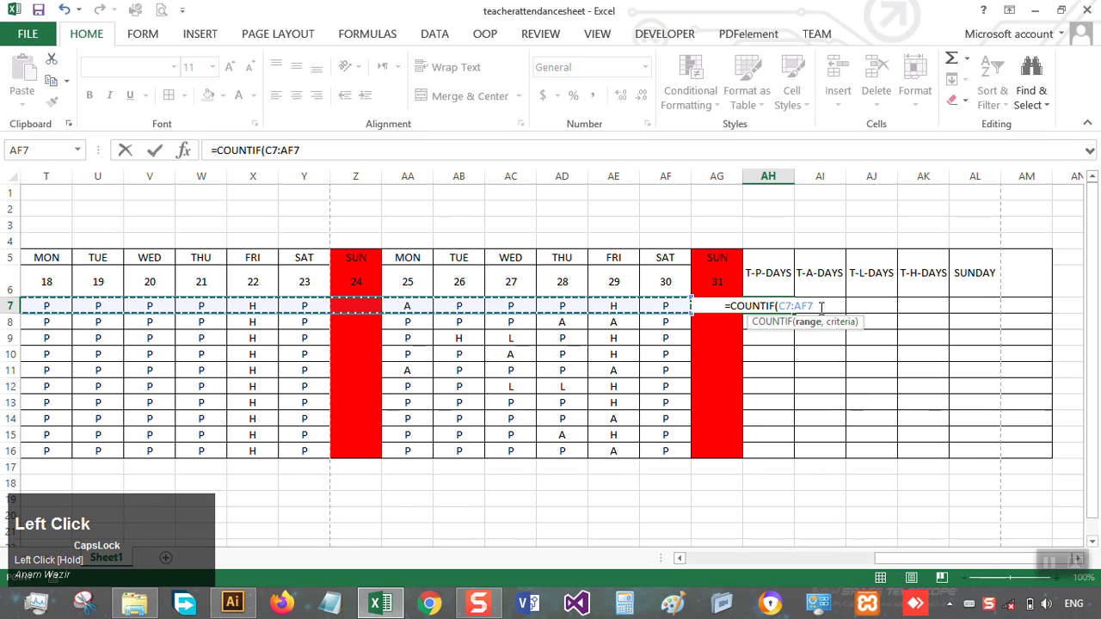
{"action": "type", "text": ",\"P\")"}
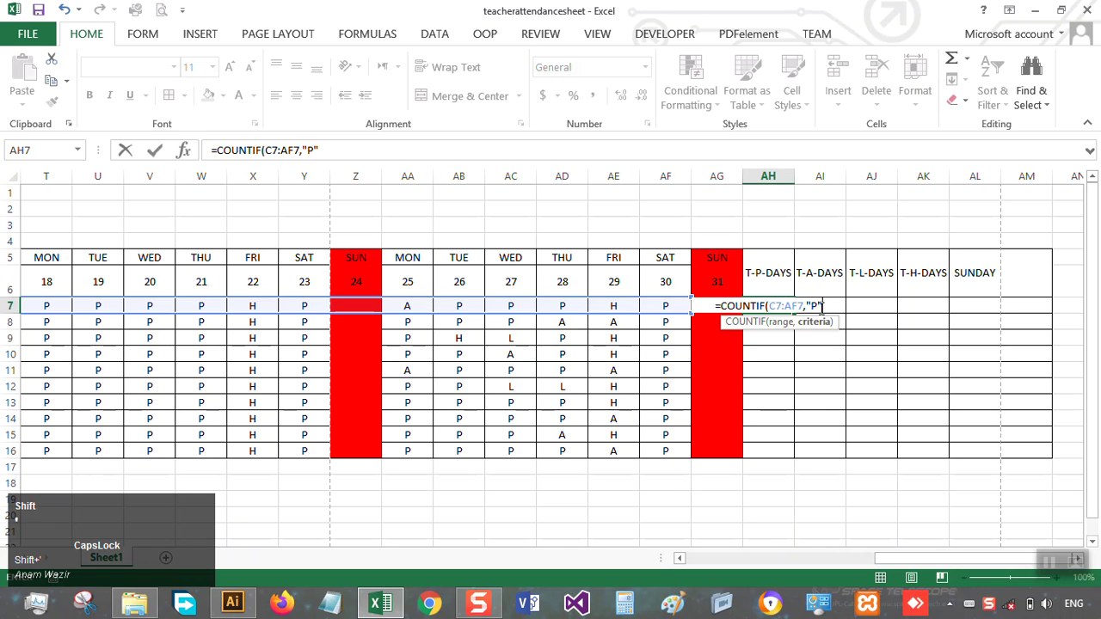
{"action": "key", "text": "Return"}
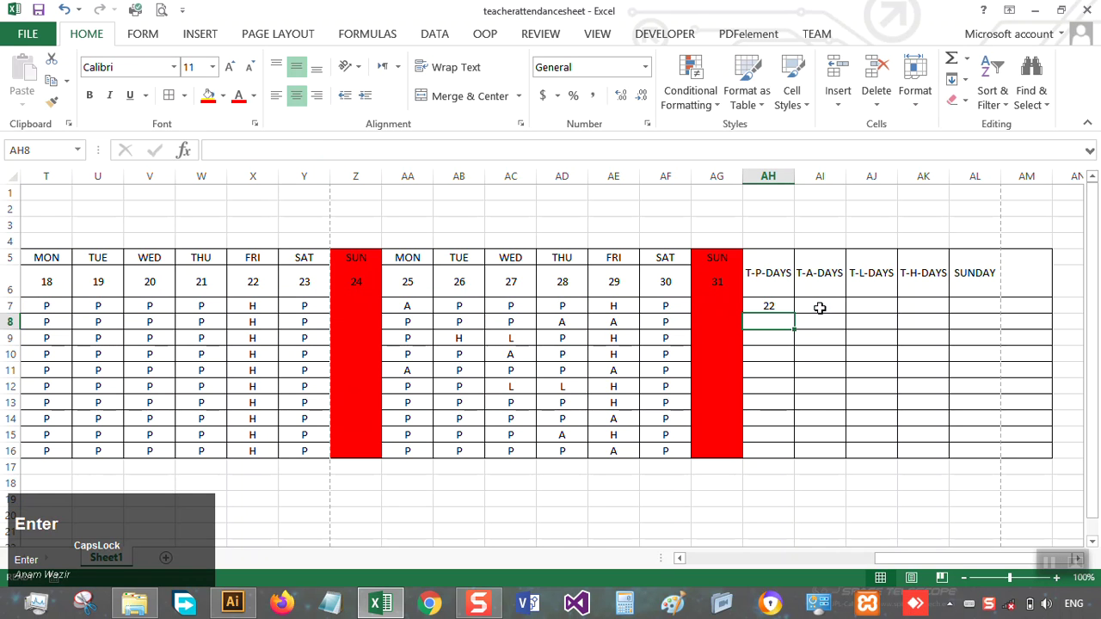
Step: Try filling the T-P-DAYS formula from AH7 down to AH15, and undo the fill
{"action": "left_click", "coordinate": [783, 305]}
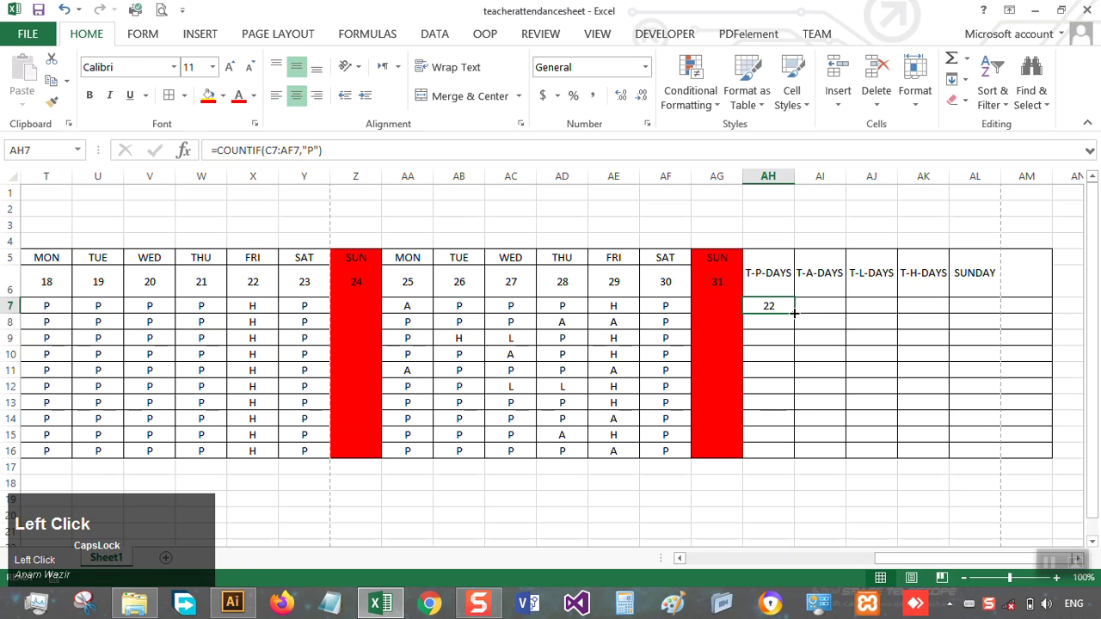
{"action": "left_click_drag", "start_coordinate": [794, 313], "coordinate": [788, 438]}
{"action": "left_click_drag", "start_coordinate": [788, 438], "coordinate": [787, 436]}
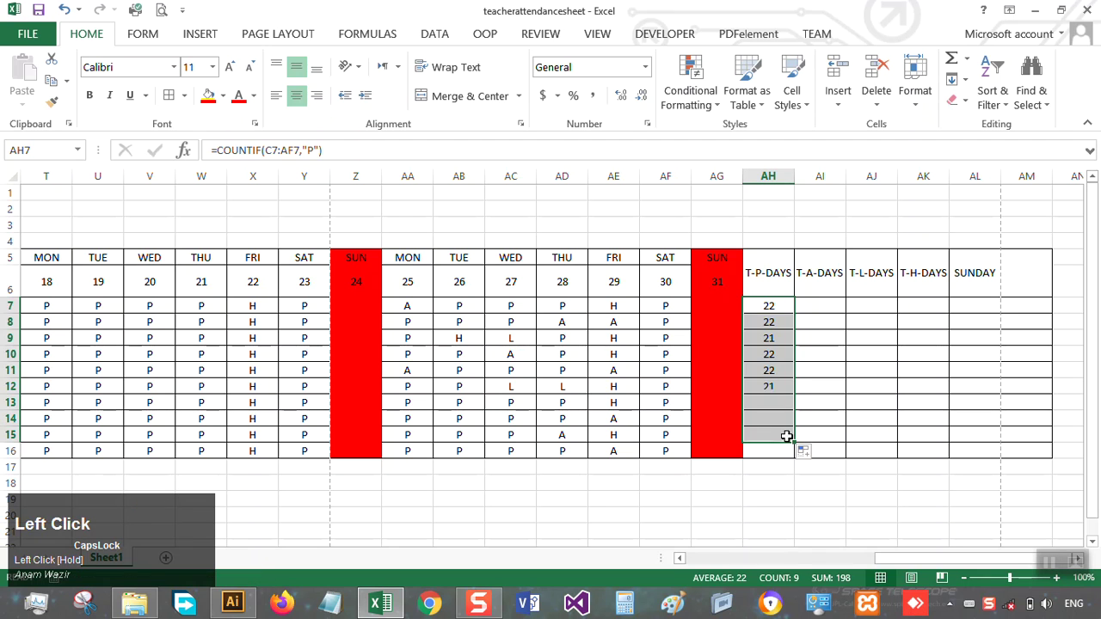
{"action": "key", "text": "ctrl+z"}
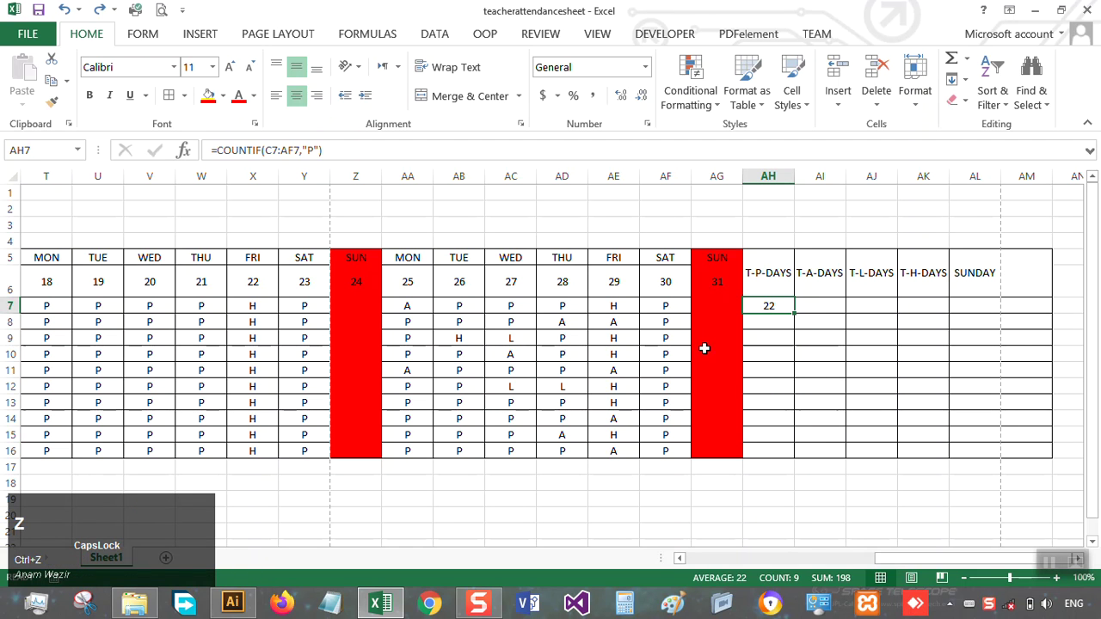
Step: Extend the COUNTIF range in AH7 to C7:AG7 and fill the formula down the T-P-DAYS column to AH16
{"action": "left_click", "coordinate": [714, 305]}
{"action": "left_click", "coordinate": [777, 307]}
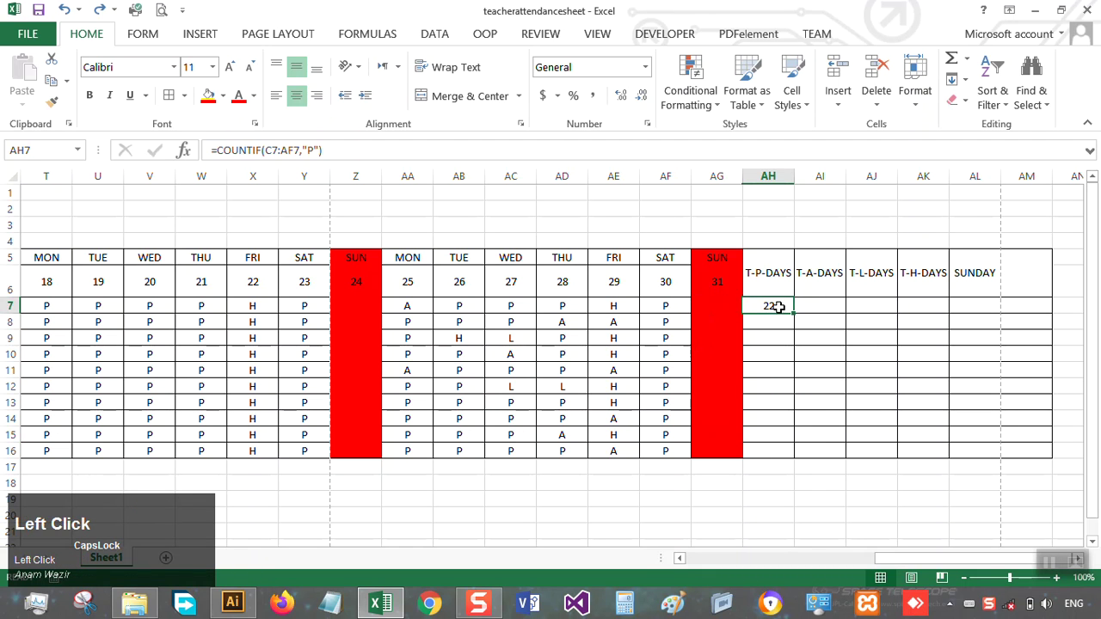
{"action": "left_click", "coordinate": [294, 151]}
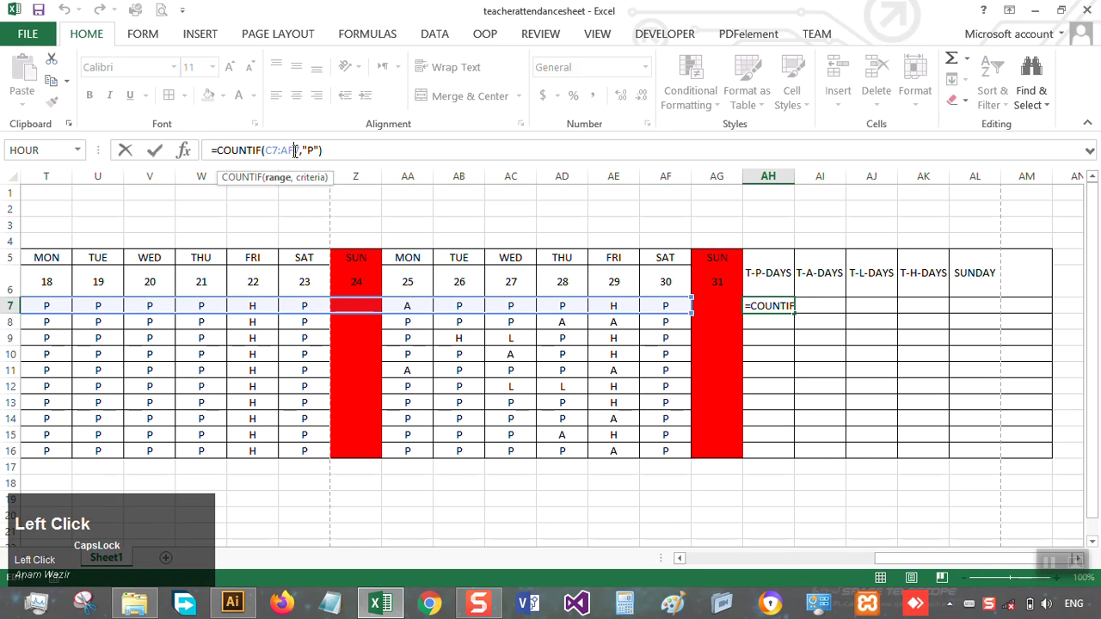
{"action": "key", "text": "BackSpace"}
{"action": "type", "text": "G7"}
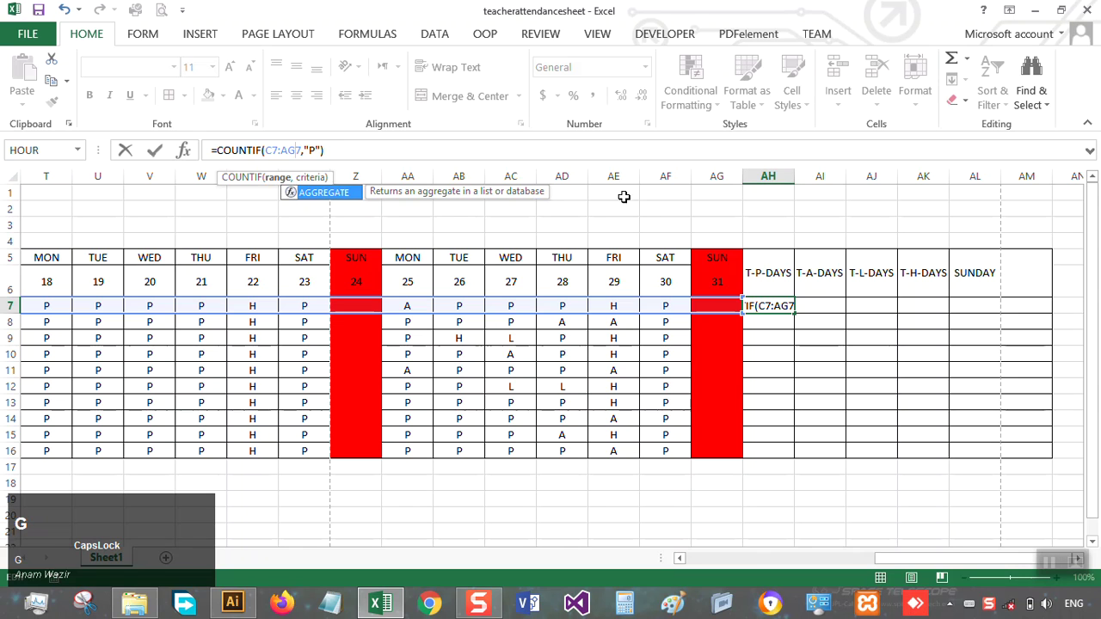
{"action": "left_click", "coordinate": [341, 153]}
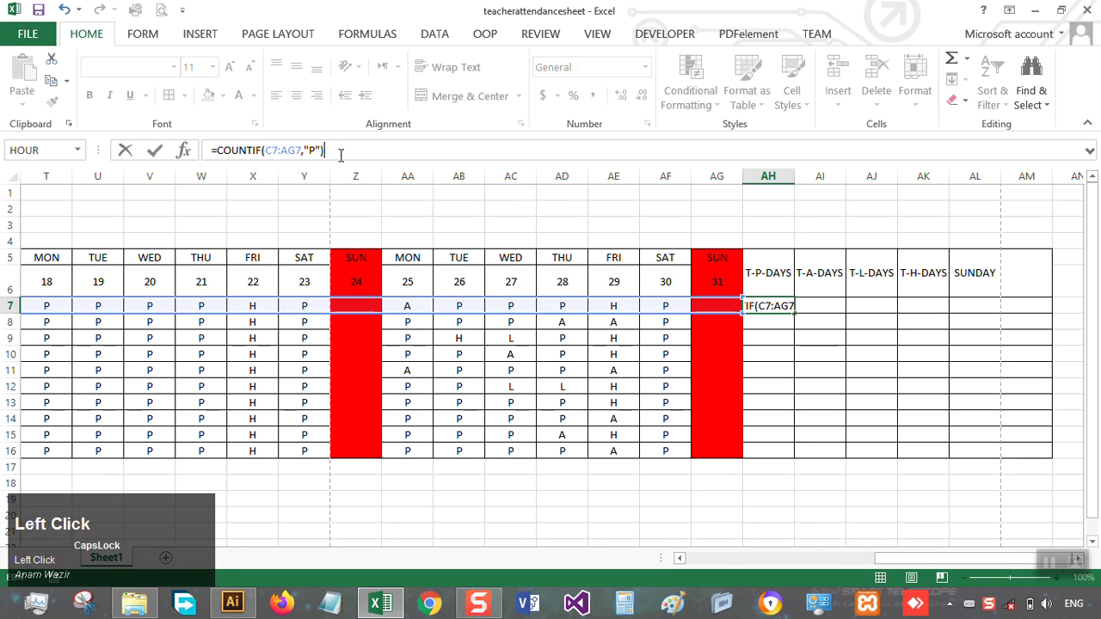
{"action": "key", "text": "Return"}
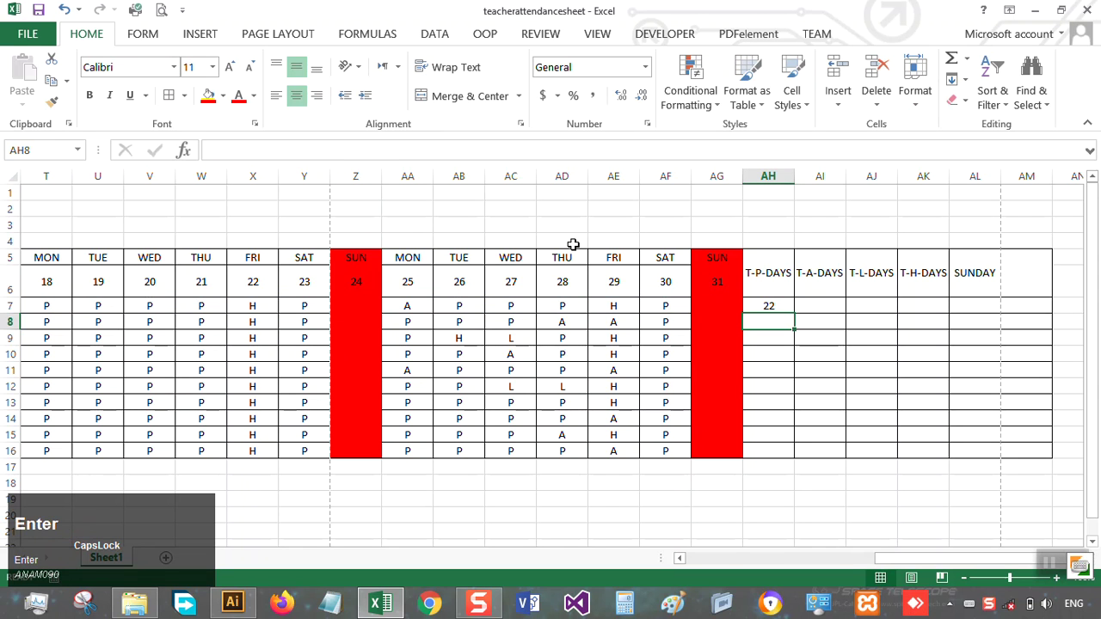
{"action": "left_click", "coordinate": [766, 309]}
{"action": "left_click_drag", "start_coordinate": [797, 315], "coordinate": [777, 454]}
Step: Copy the present-days formula from AH7 into AI7 under T-A-DAYS
{"action": "left_click", "coordinate": [777, 305]}
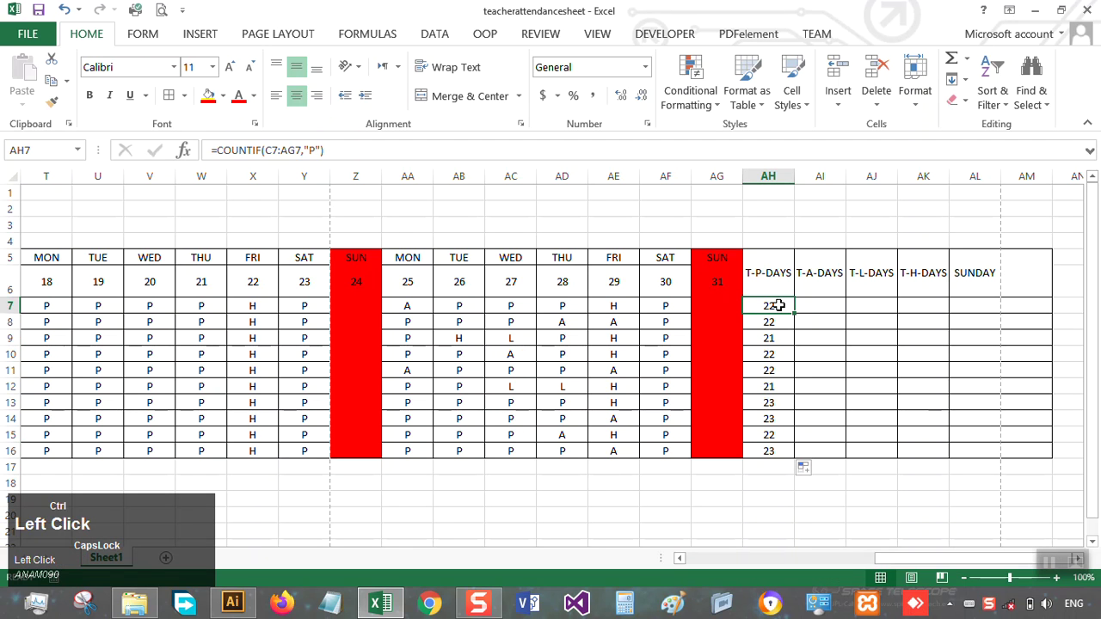
{"action": "key", "text": "ctrl+c"}
{"action": "left_click", "coordinate": [809, 307]}
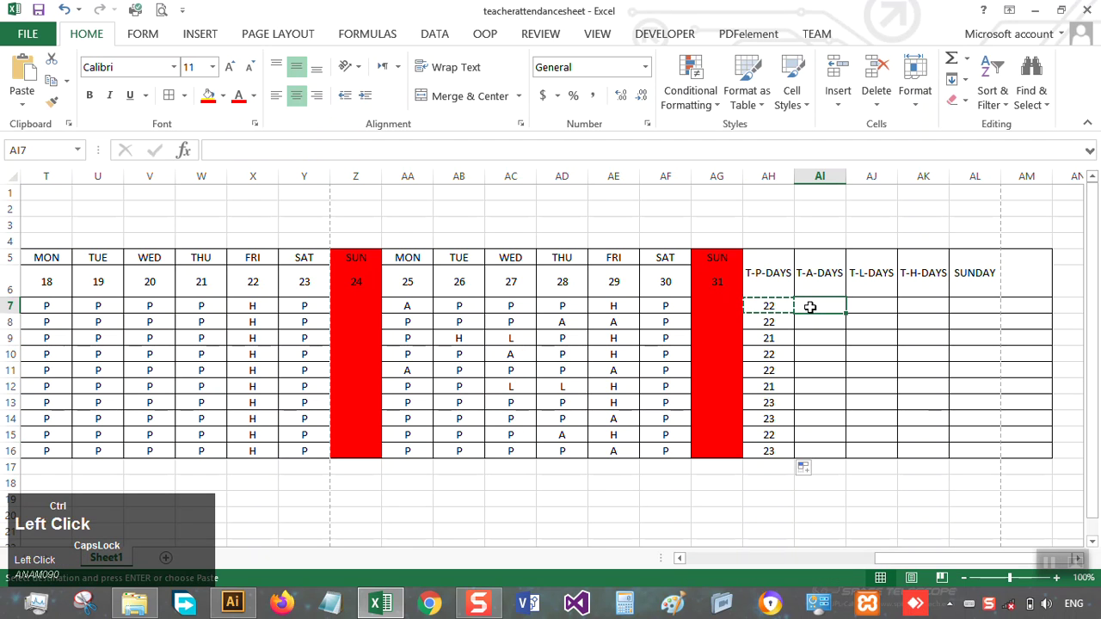
{"action": "key", "text": "ctrl+v"}
{"action": "left_click", "coordinate": [819, 358]}
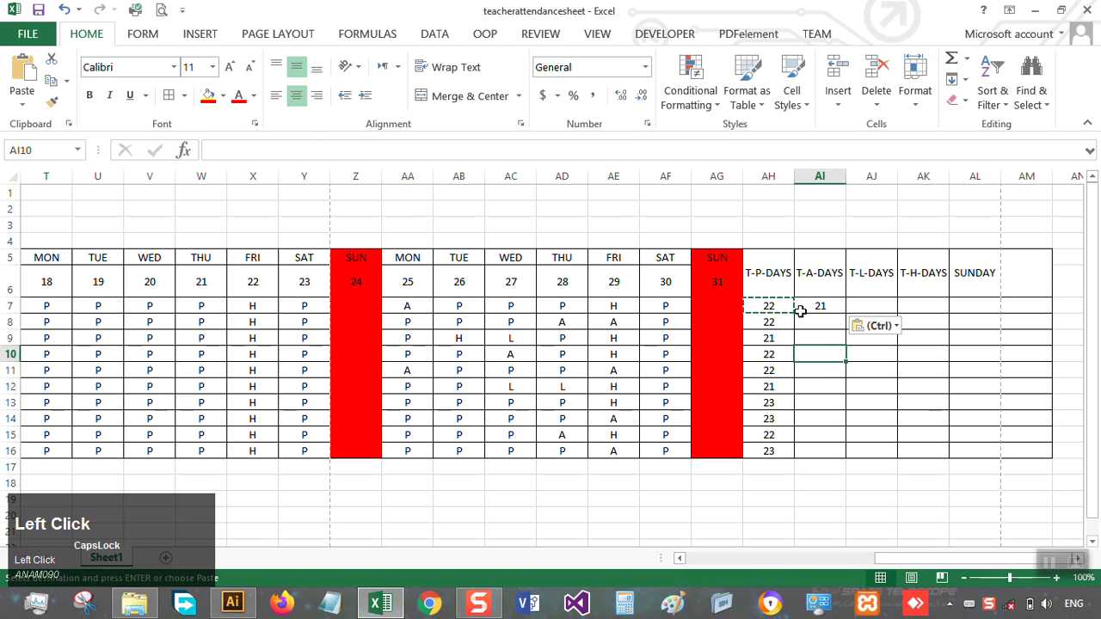
{"action": "key", "text": "ctrl+d"}
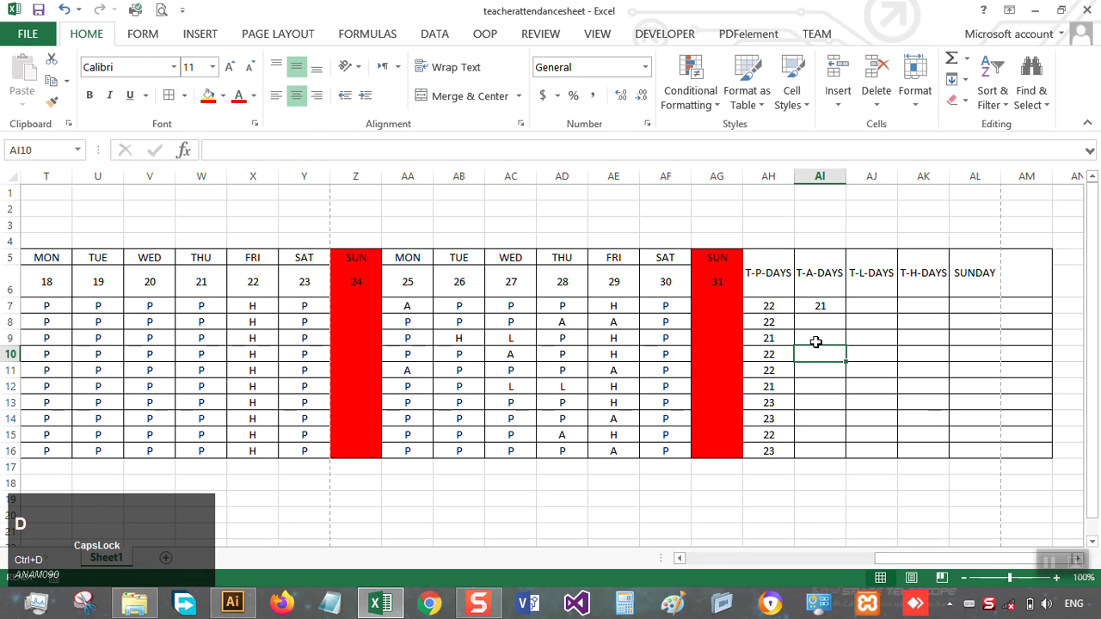
{"action": "left_click", "coordinate": [775, 307]}
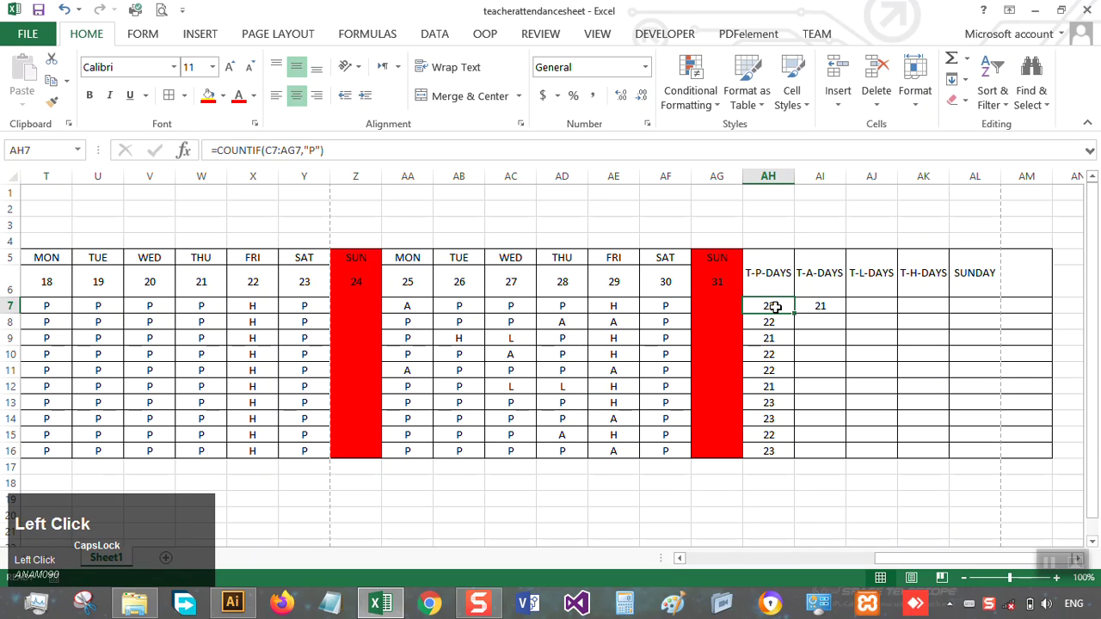
Step: Check the copied COUNTIF formula in AI7 against the attendance days and clear it from the cell
{"action": "left_click", "coordinate": [821, 307]}
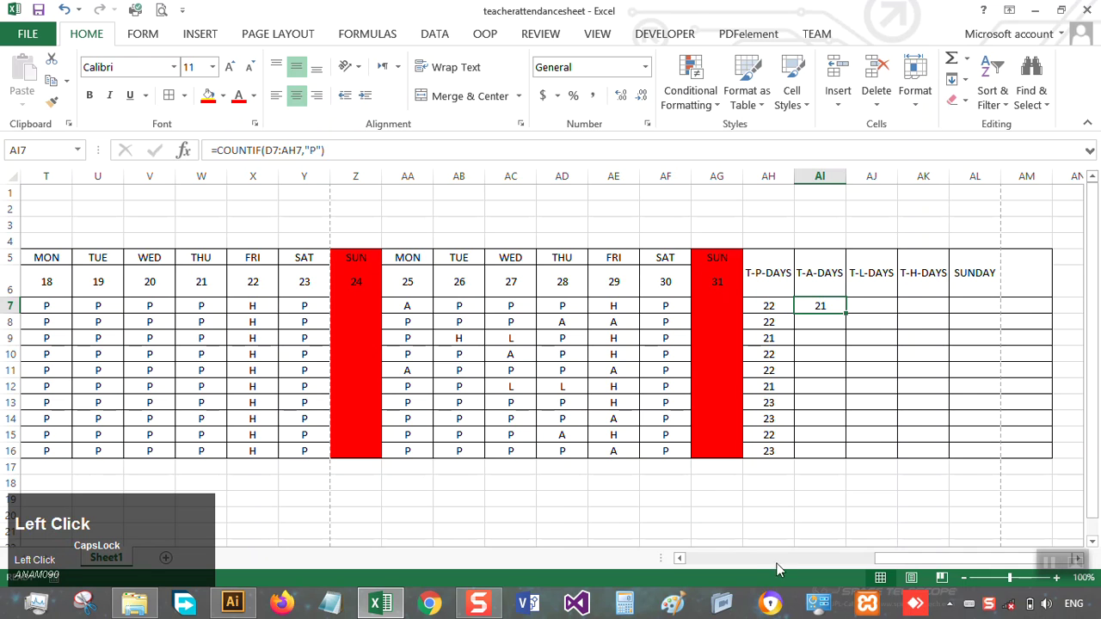
{"action": "left_click", "coordinate": [747, 559]}
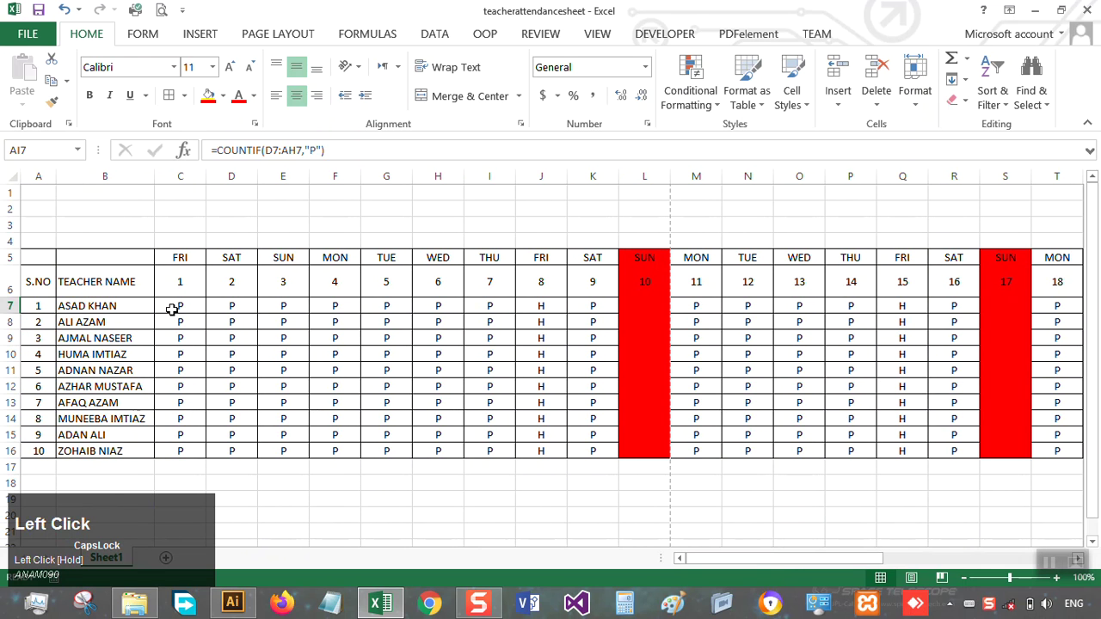
{"action": "left_click_drag", "start_coordinate": [797, 577], "coordinate": [1022, 568]}
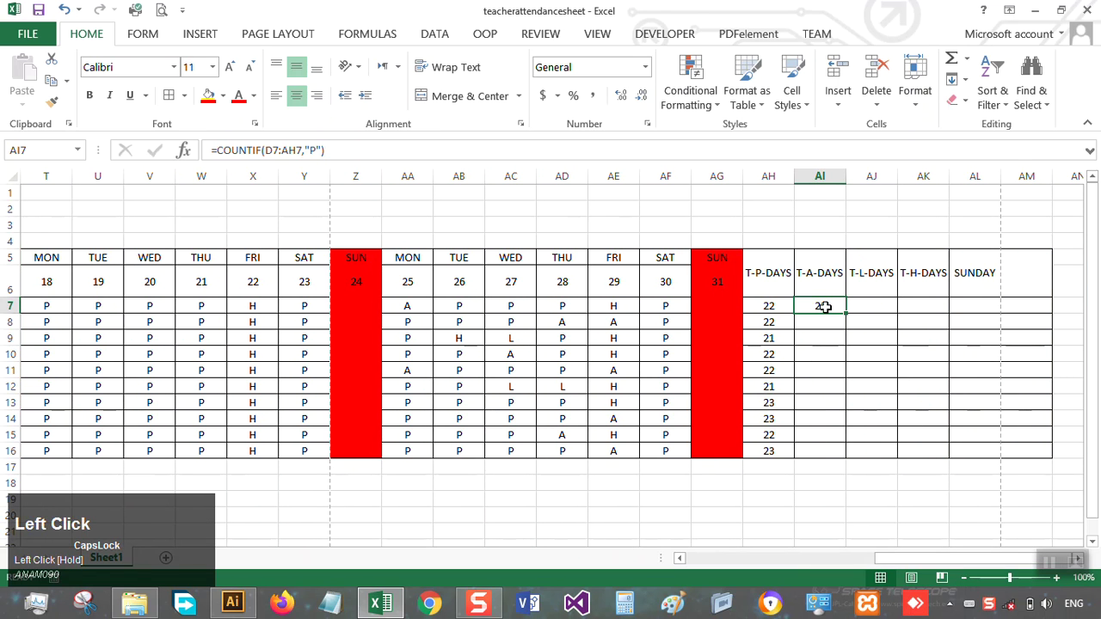
{"action": "key", "text": "Delete"}
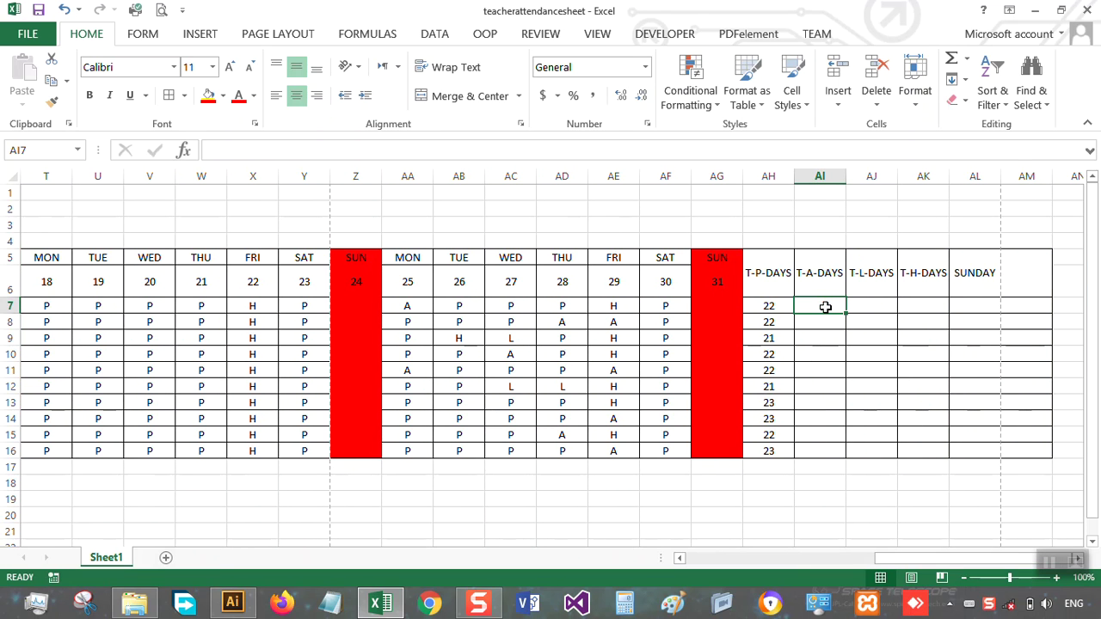
Step: Make the COUNTIF range in AH7 absolute as $C$7:$AG$7
{"action": "left_click", "coordinate": [774, 305]}
{"action": "left_click", "coordinate": [269, 152]}
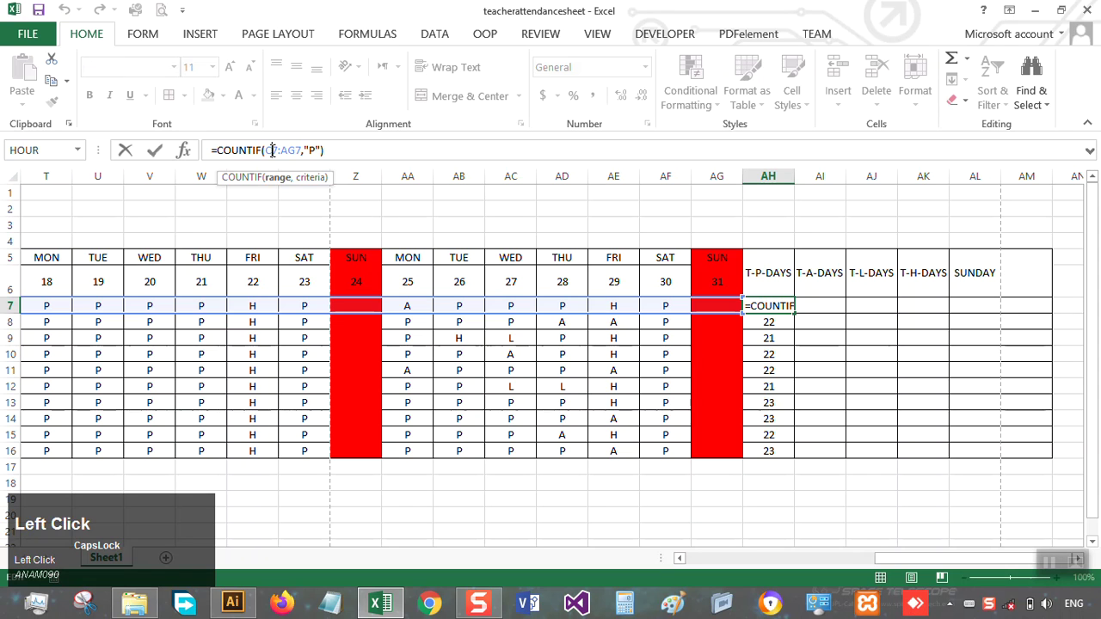
{"action": "key", "text": "F4"}
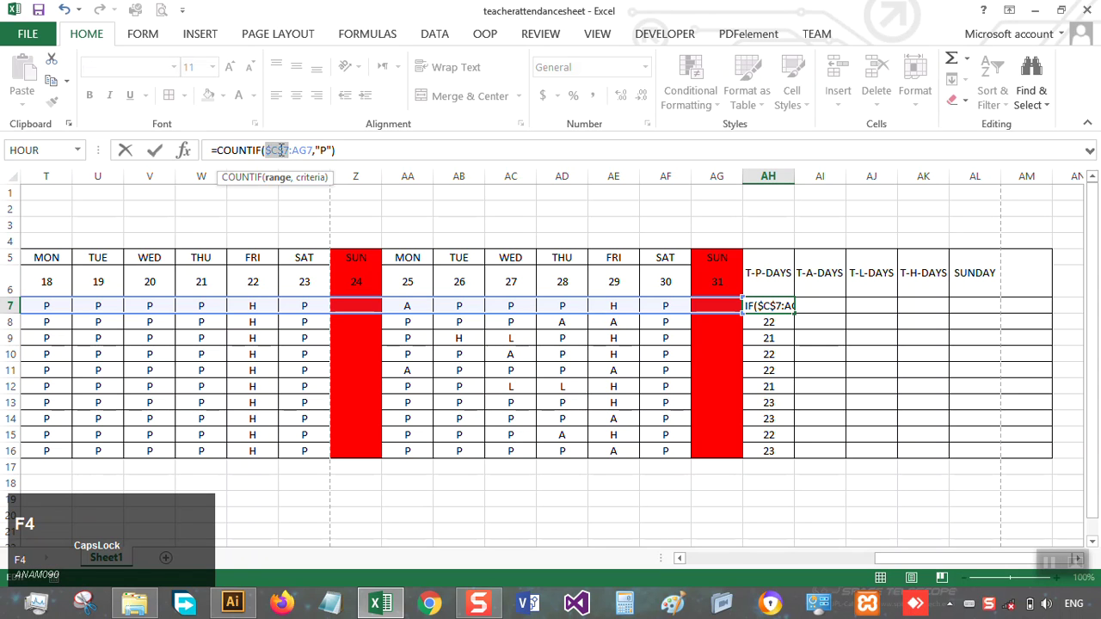
{"action": "left_click", "coordinate": [306, 152]}
{"action": "key", "text": "F4"}
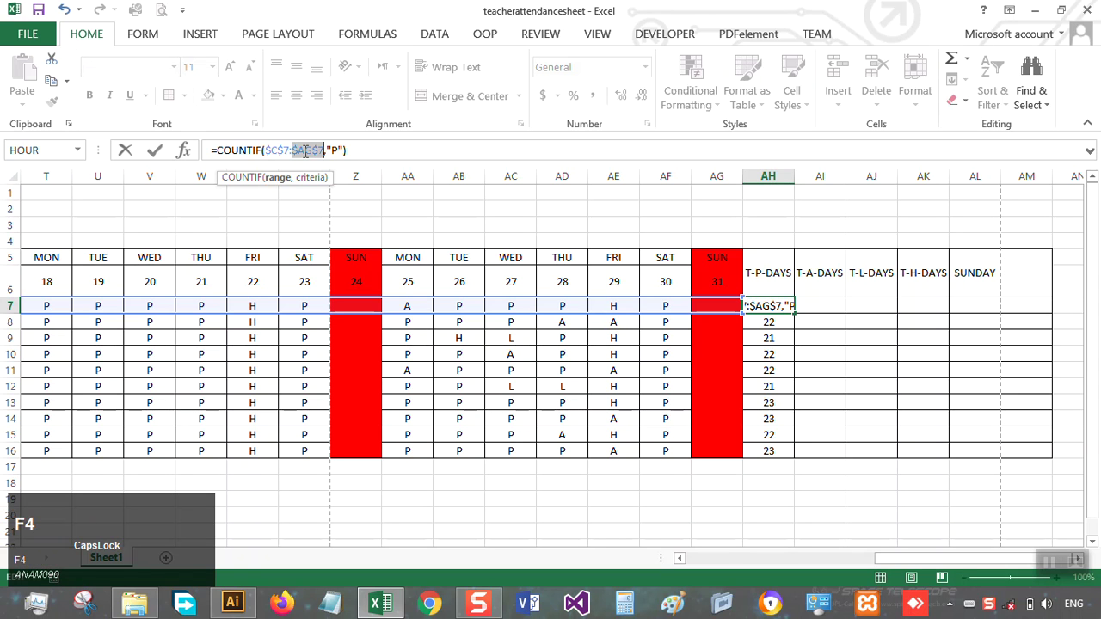
{"action": "left_click", "coordinate": [359, 152]}
{"action": "key", "text": "Return"}
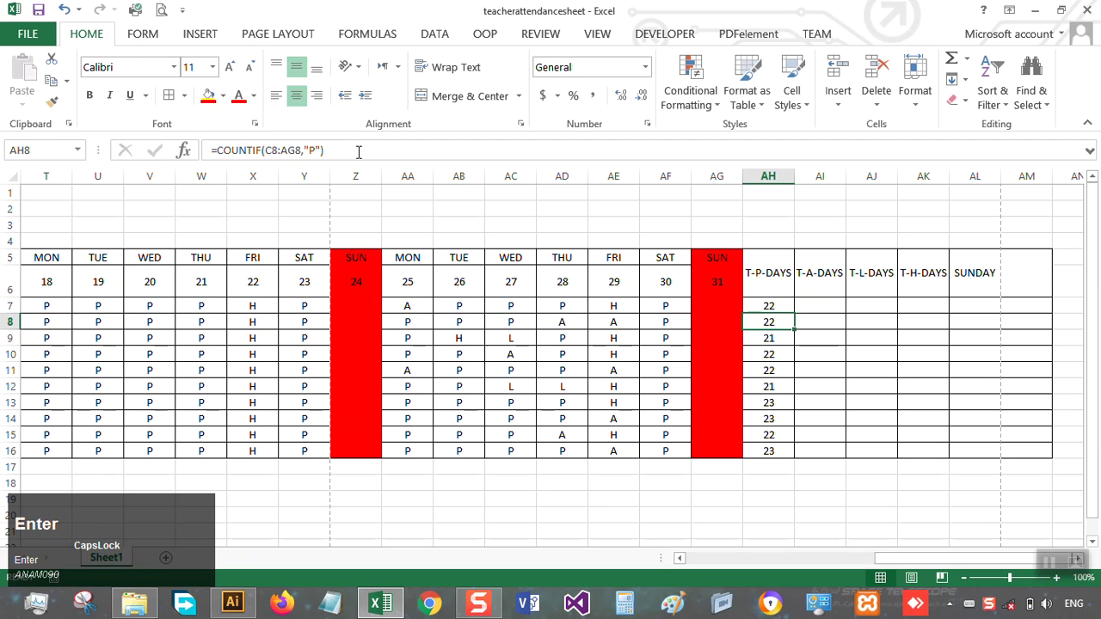
Step: Copy the AH7 formula into AI7 under T-A-DAYS and change its criterion to "A"
{"action": "left_click", "coordinate": [761, 305]}
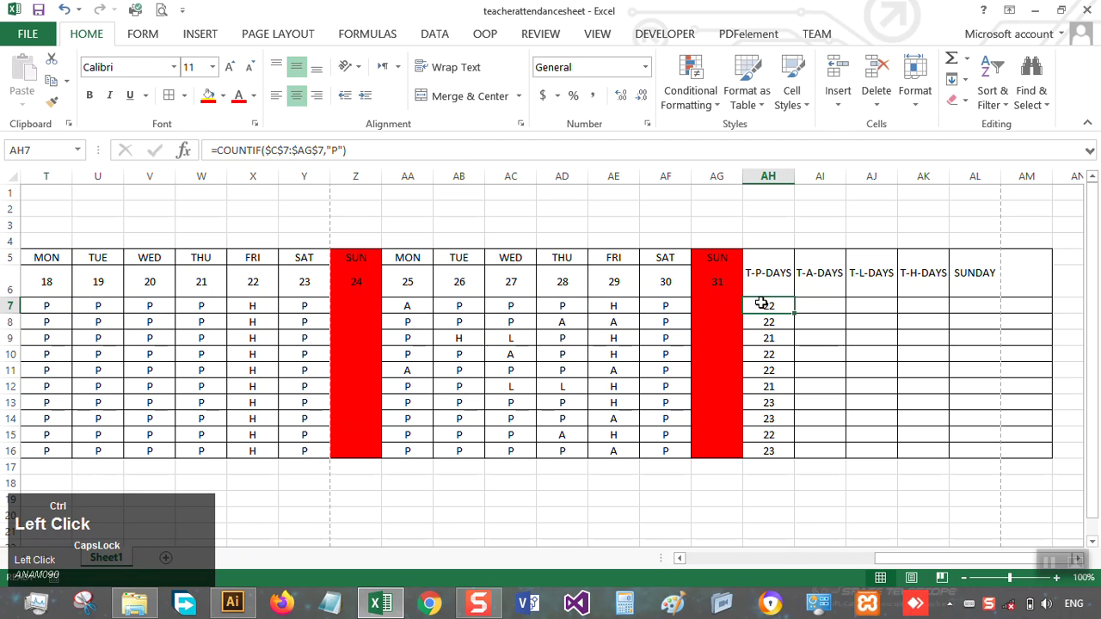
{"action": "key", "text": "ctrl+c"}
{"action": "left_click", "coordinate": [823, 307]}
{"action": "key", "text": "ctrl+v"}
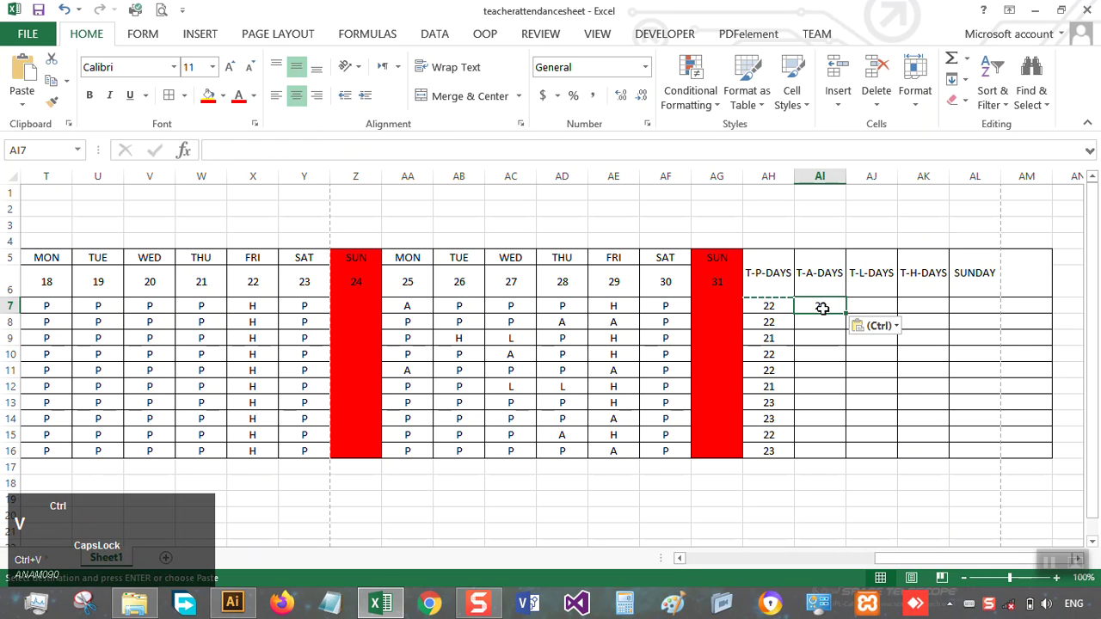
{"action": "left_click", "coordinate": [335, 151]}
{"action": "key", "text": "BackSpace"}
{"action": "type", "text": "A"}
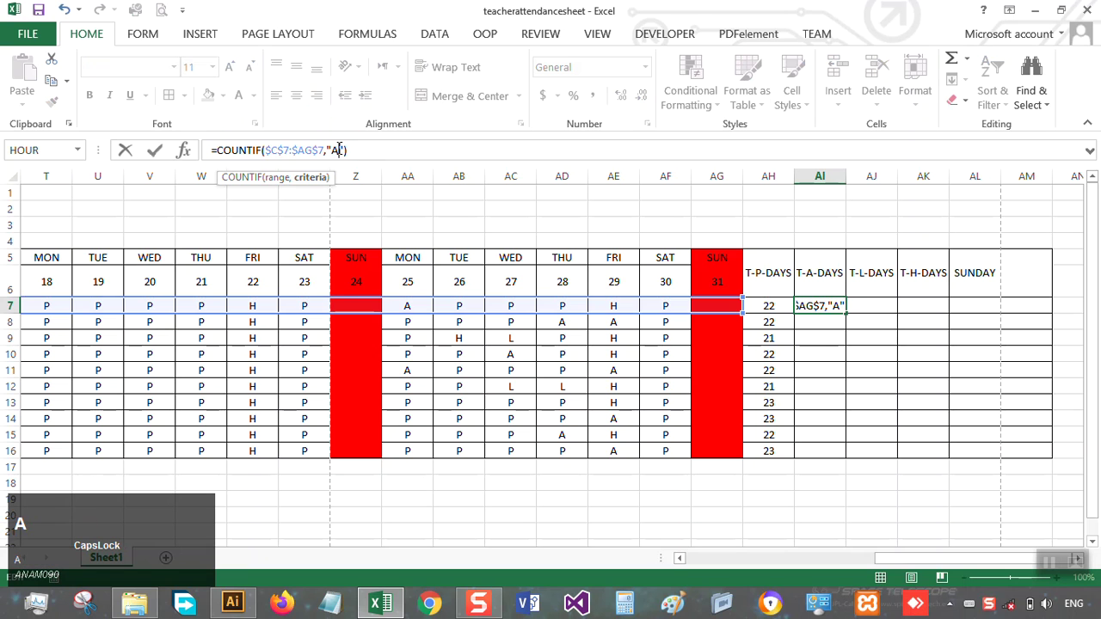
{"action": "left_click", "coordinate": [357, 151]}
{"action": "key", "text": "Return"}
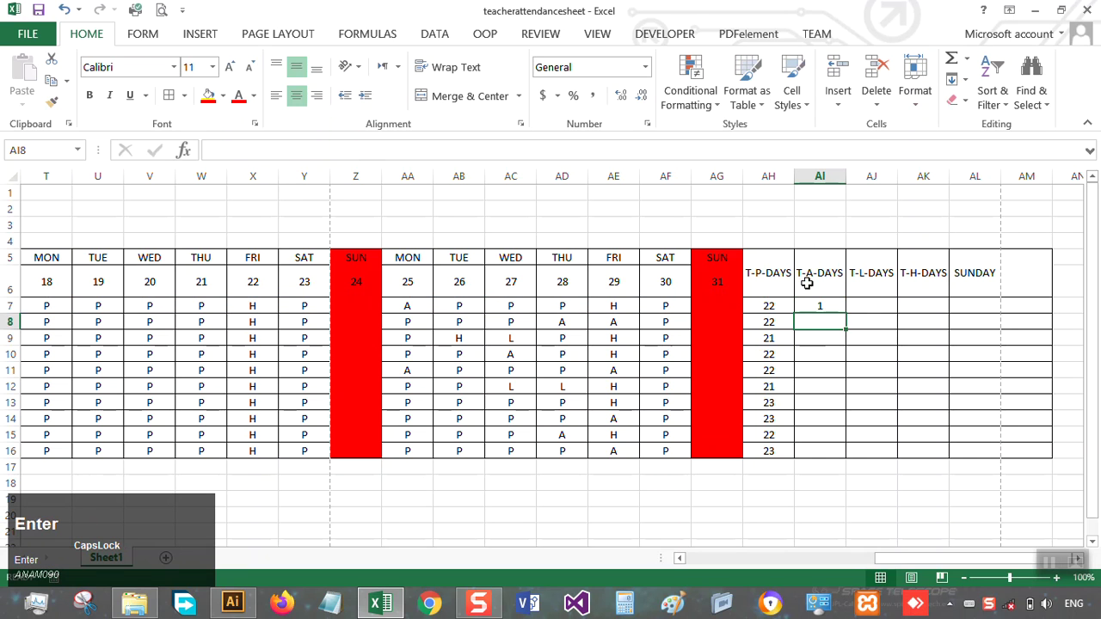
Step: Copy the AI7 formula into AJ7 under T-L-DAYS and change its criterion to "L"
{"action": "left_click", "coordinate": [875, 304]}
{"action": "key", "text": "ctrl+v"}
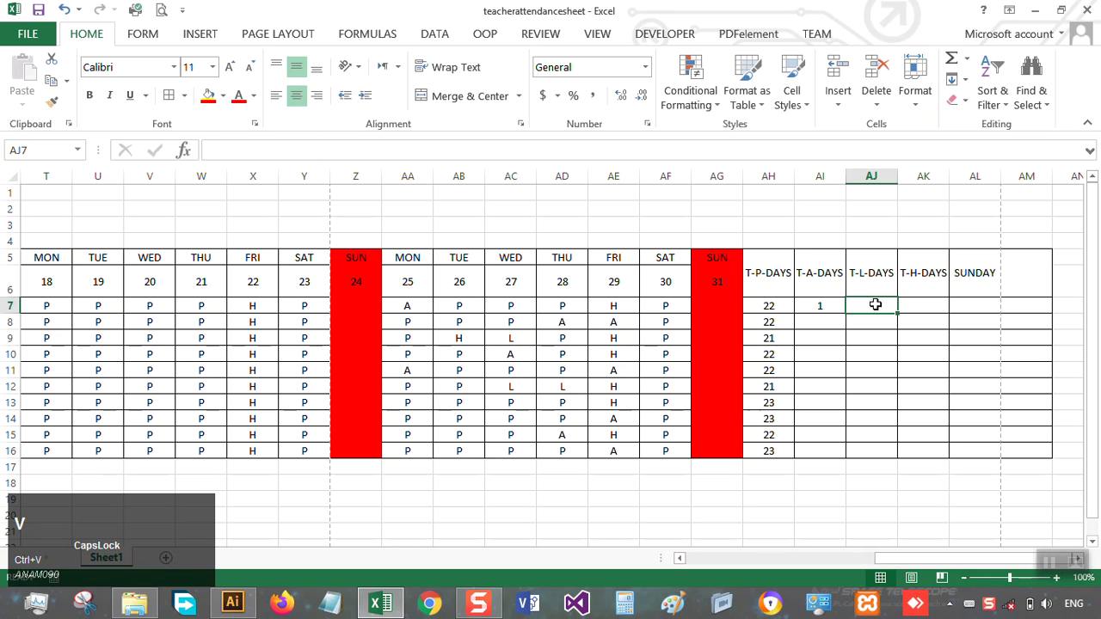
{"action": "left_click", "coordinate": [821, 305]}
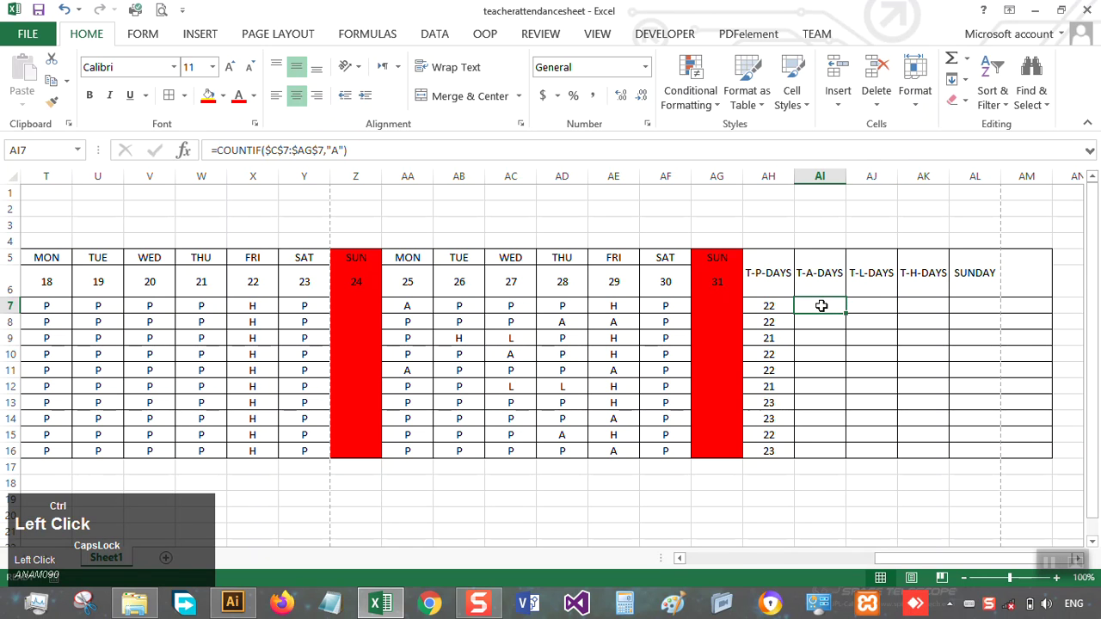
{"action": "key", "text": "ctrl+c"}
{"action": "left_click", "coordinate": [865, 305]}
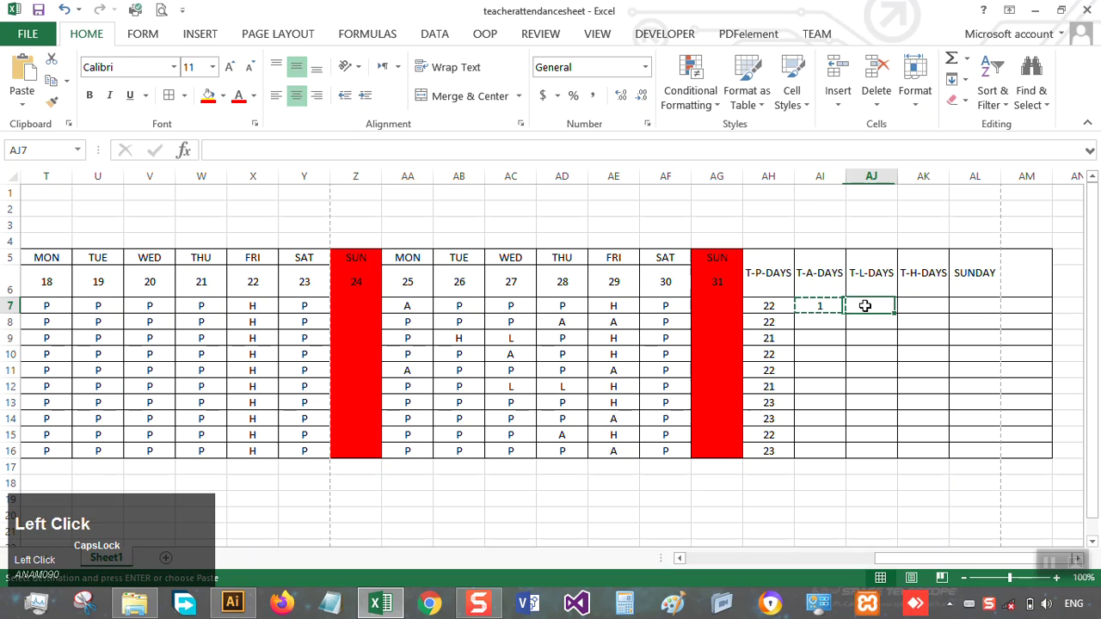
{"action": "key", "text": "ctrl+v"}
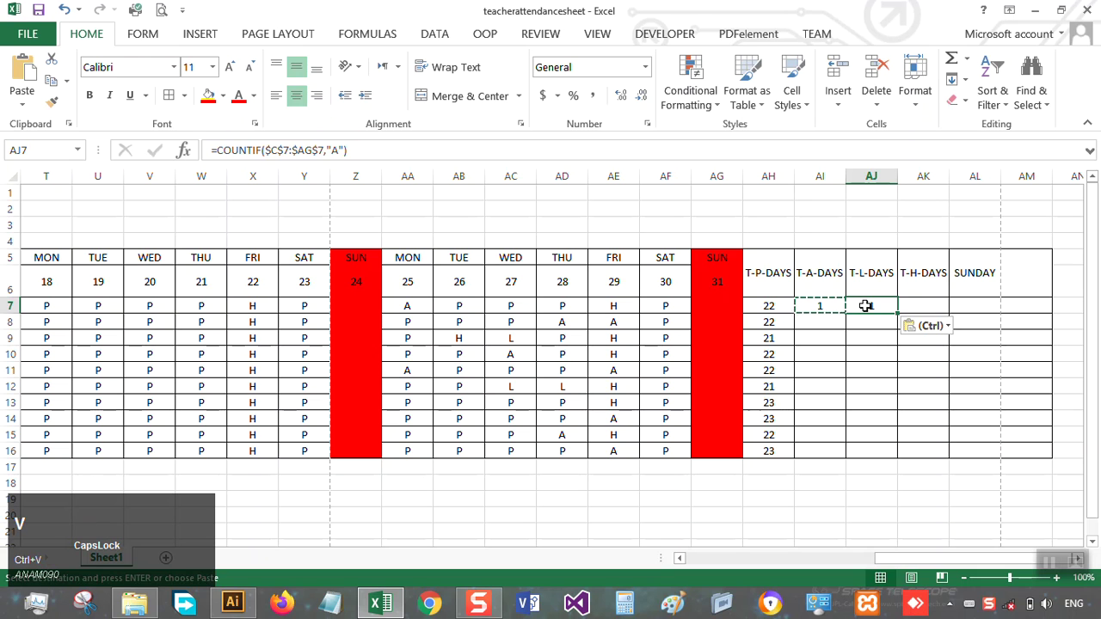
{"action": "left_click", "coordinate": [339, 152]}
{"action": "key", "text": "BackSpace"}
{"action": "type", "text": "L"}
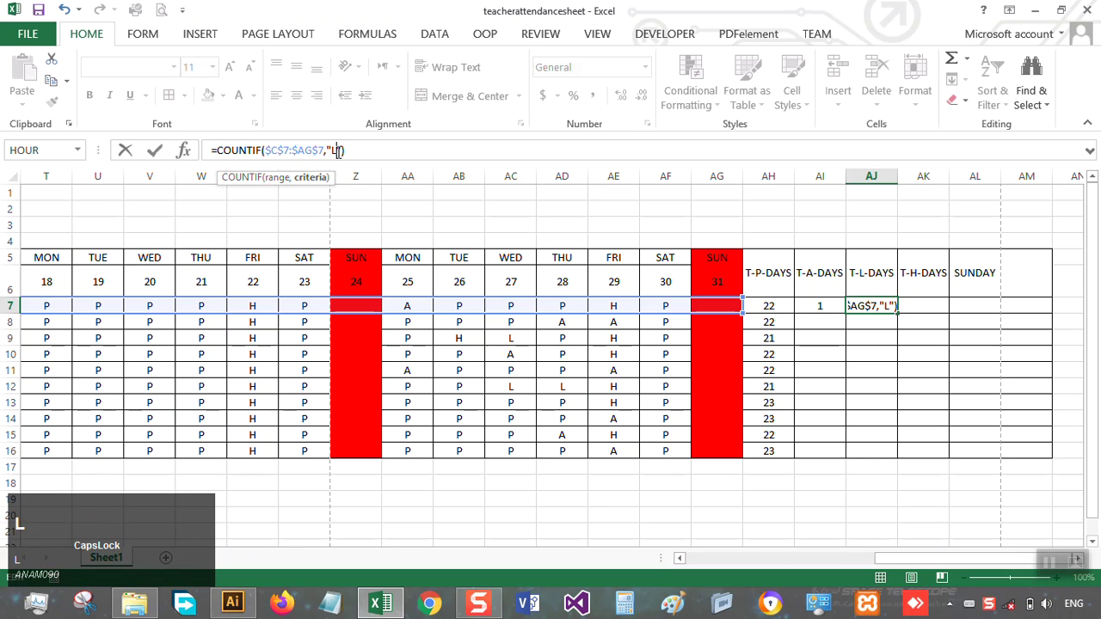
{"action": "left_click", "coordinate": [361, 151]}
{"action": "key", "text": "Return"}
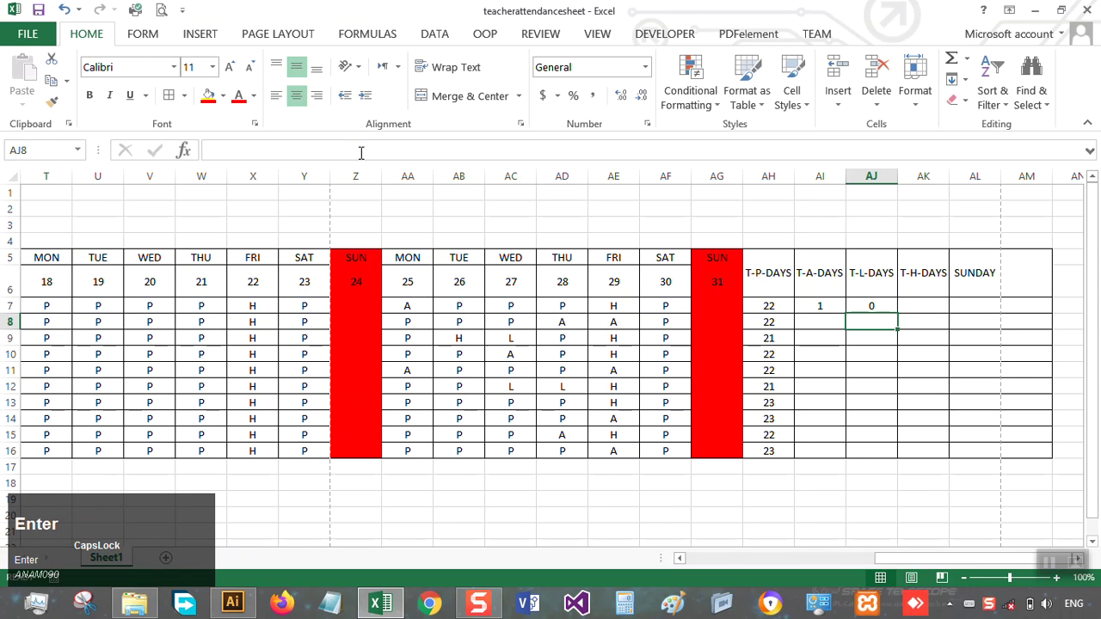
{"action": "left_click", "coordinate": [367, 152]}
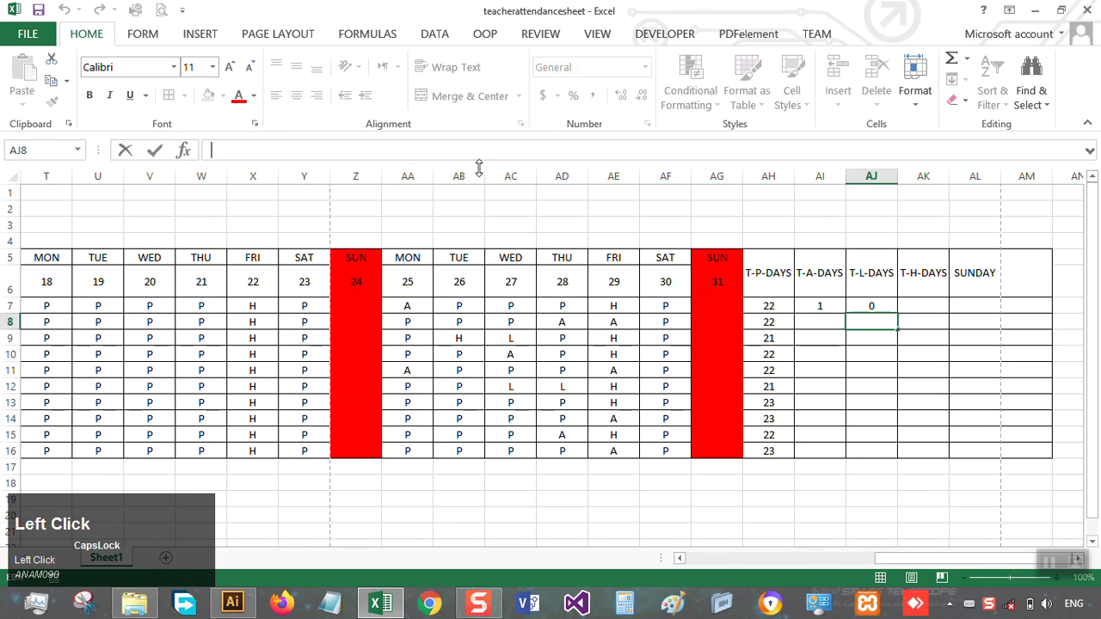
Step: Copy the AJ7 formula into AK7 under T-H-DAYS and change its criterion to "H"
{"action": "left_click", "coordinate": [923, 305]}
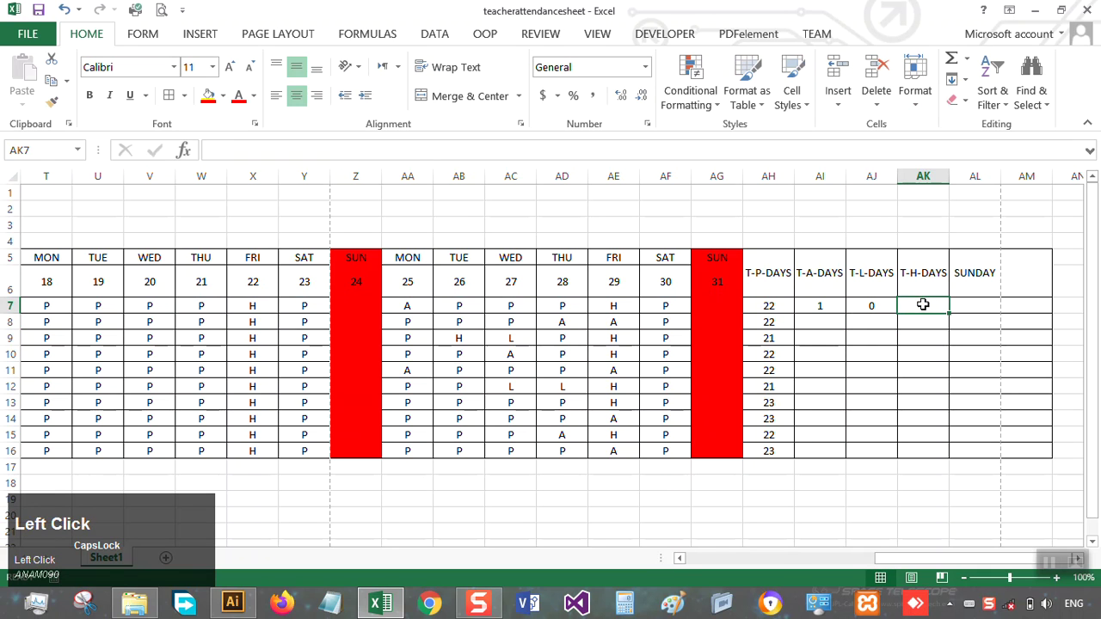
{"action": "key", "text": "ctrl+v"}
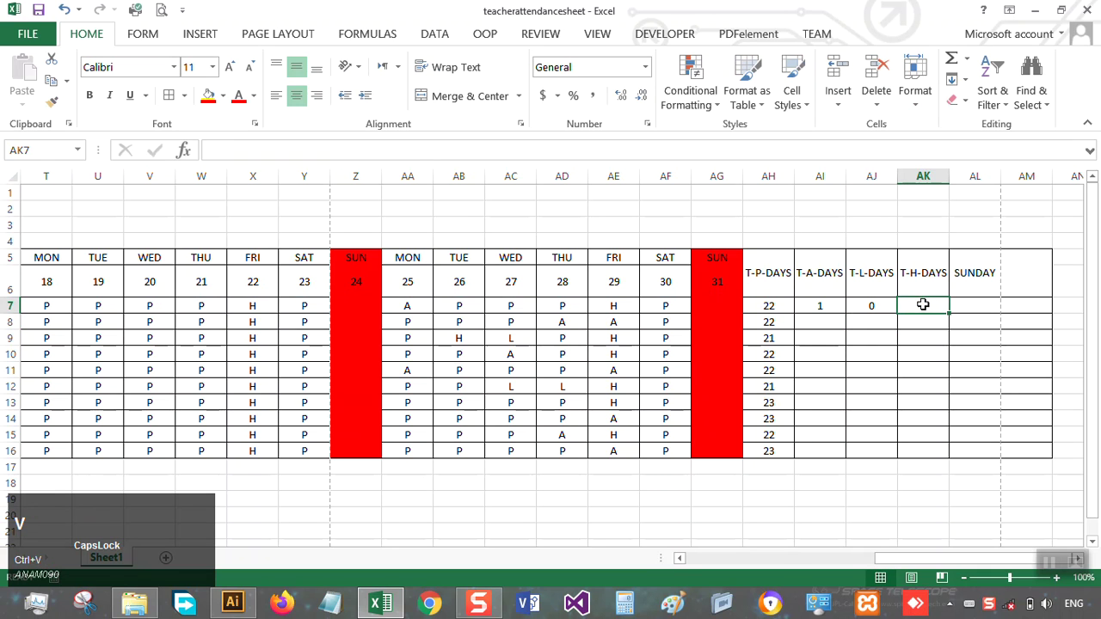
{"action": "left_click", "coordinate": [857, 307]}
{"action": "key", "text": "ctrl+c"}
{"action": "left_click", "coordinate": [910, 307]}
{"action": "key", "text": "ctrl+v"}
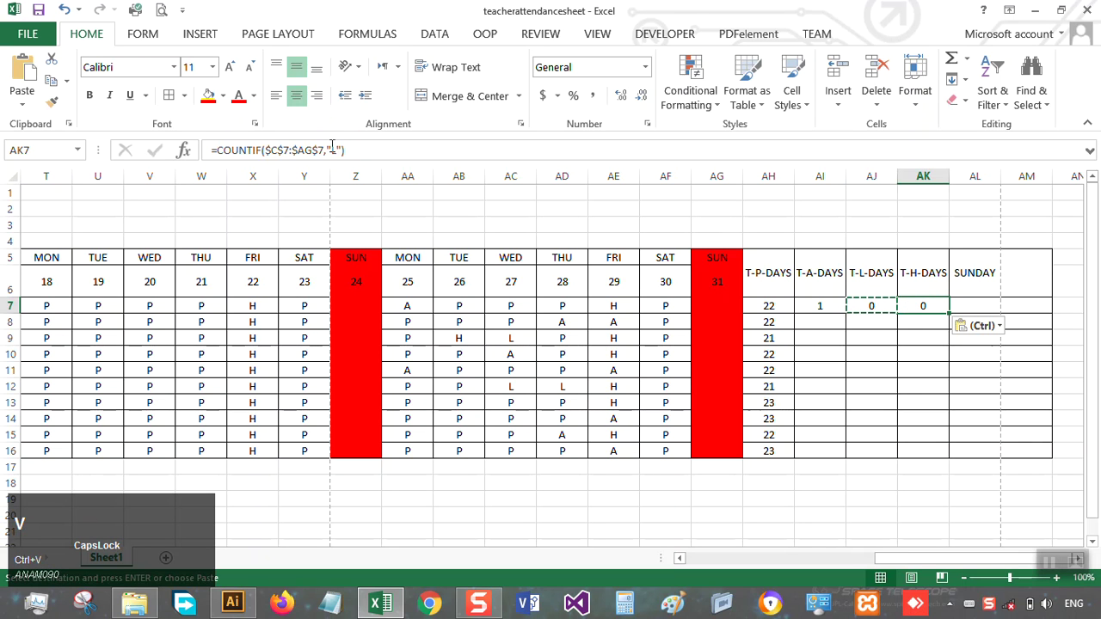
{"action": "double_click", "coordinate": [335, 149]}
{"action": "type", "text": "H"}
{"action": "left_click", "coordinate": [343, 149]}
{"action": "key", "text": "Return"}
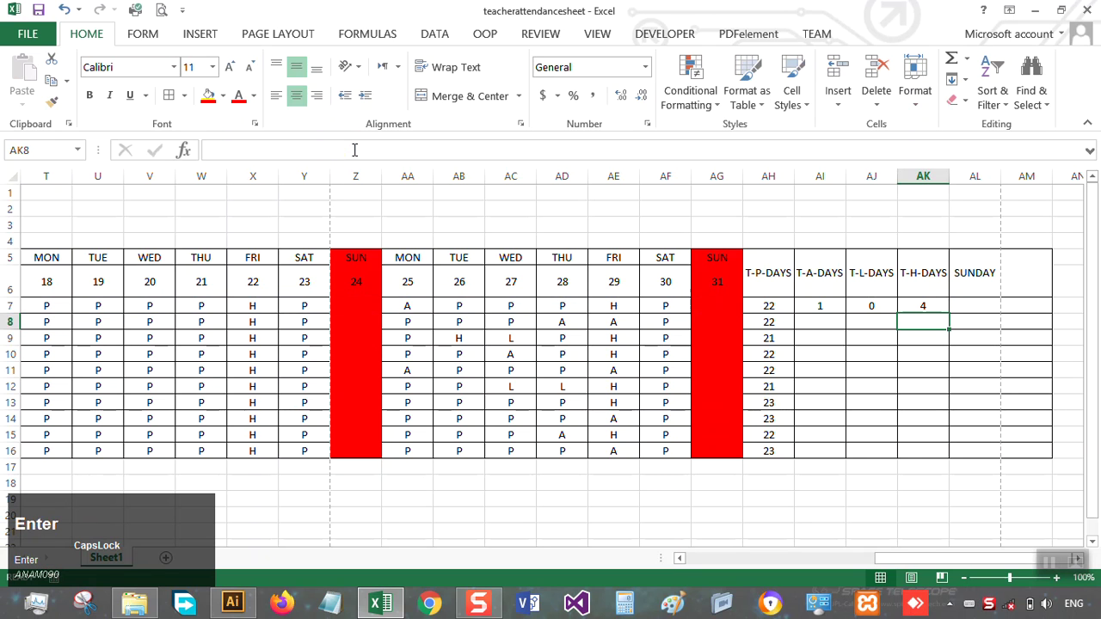
Step: Fill the T-A-DAYS and T-L-DAYS formulas from AI7 and AJ7 down to row 16
{"action": "left_click", "coordinate": [962, 305]}
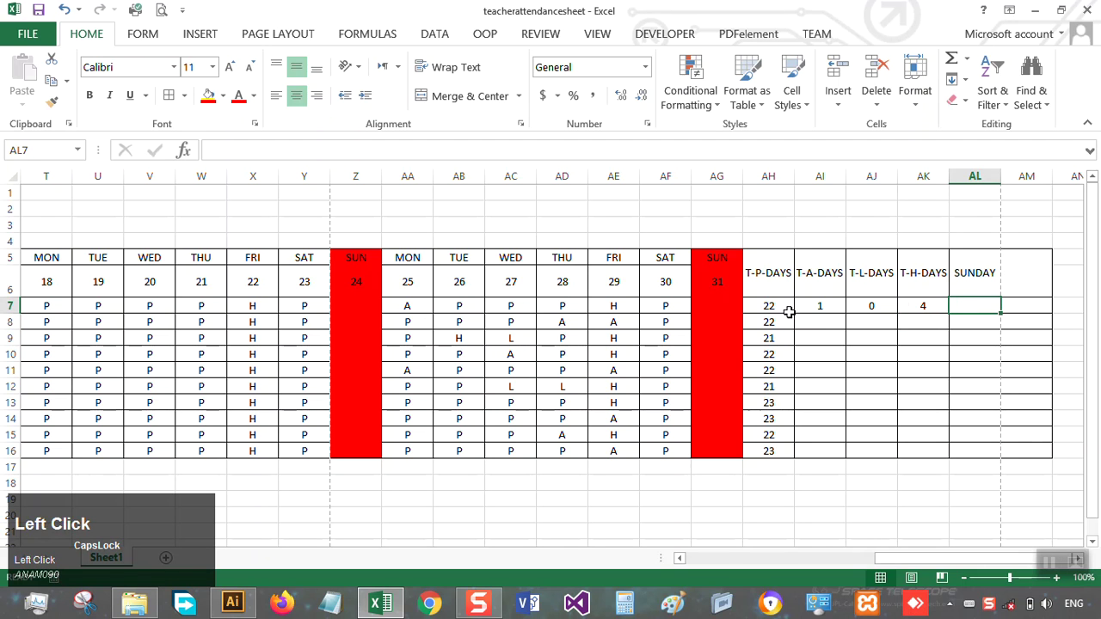
{"action": "left_click", "coordinate": [821, 308]}
{"action": "left_click_drag", "start_coordinate": [844, 314], "coordinate": [839, 453]}
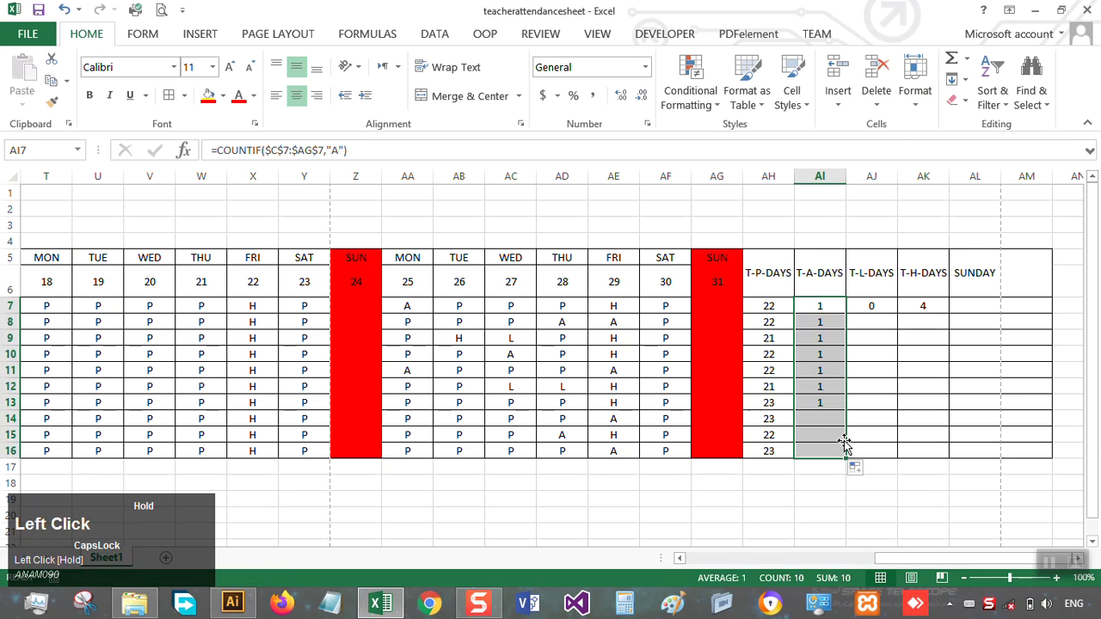
{"action": "left_click", "coordinate": [876, 308]}
{"action": "left_click_drag", "start_coordinate": [899, 314], "coordinate": [883, 452]}
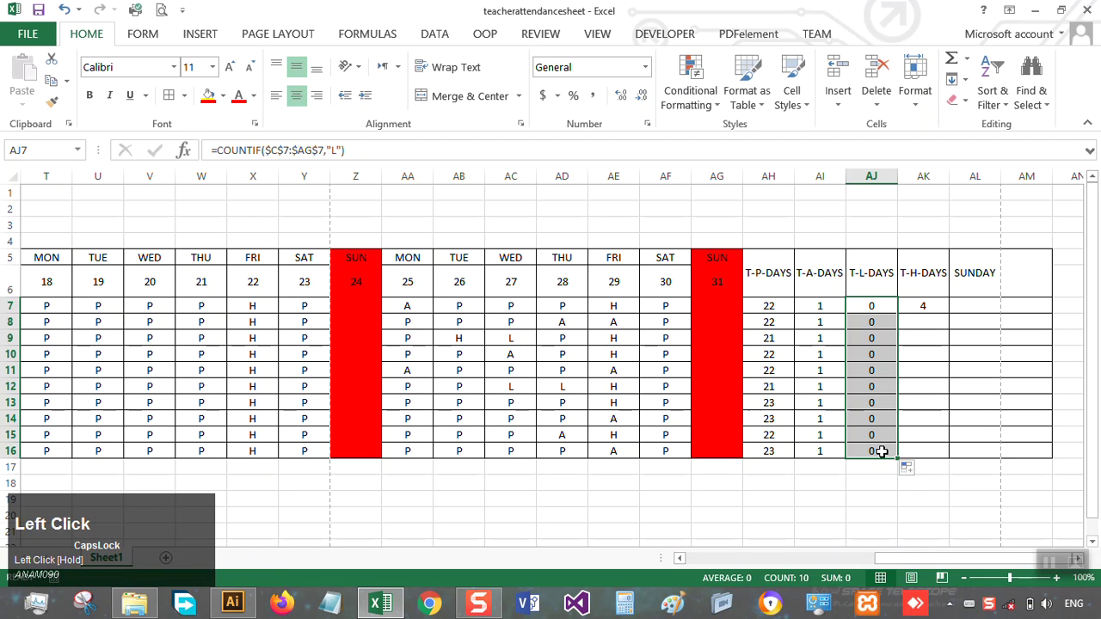
Step: Compare the absolute ranges in the AI7 and AH7 formulas with the first attendance cells C7 and C8
{"action": "left_click", "coordinate": [826, 307]}
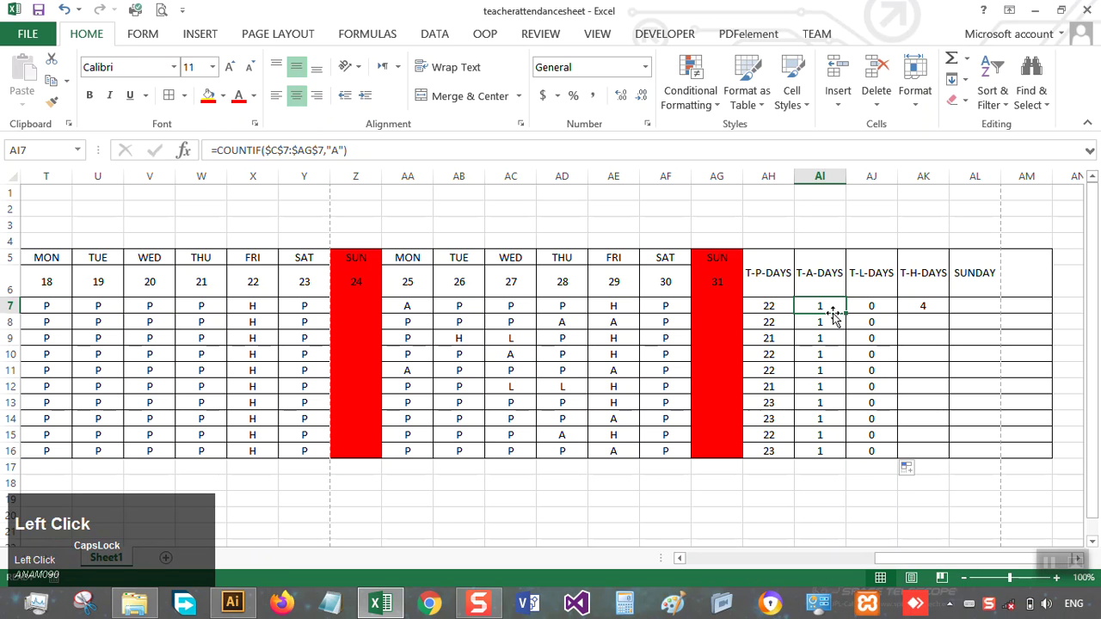
{"action": "left_click", "coordinate": [771, 307]}
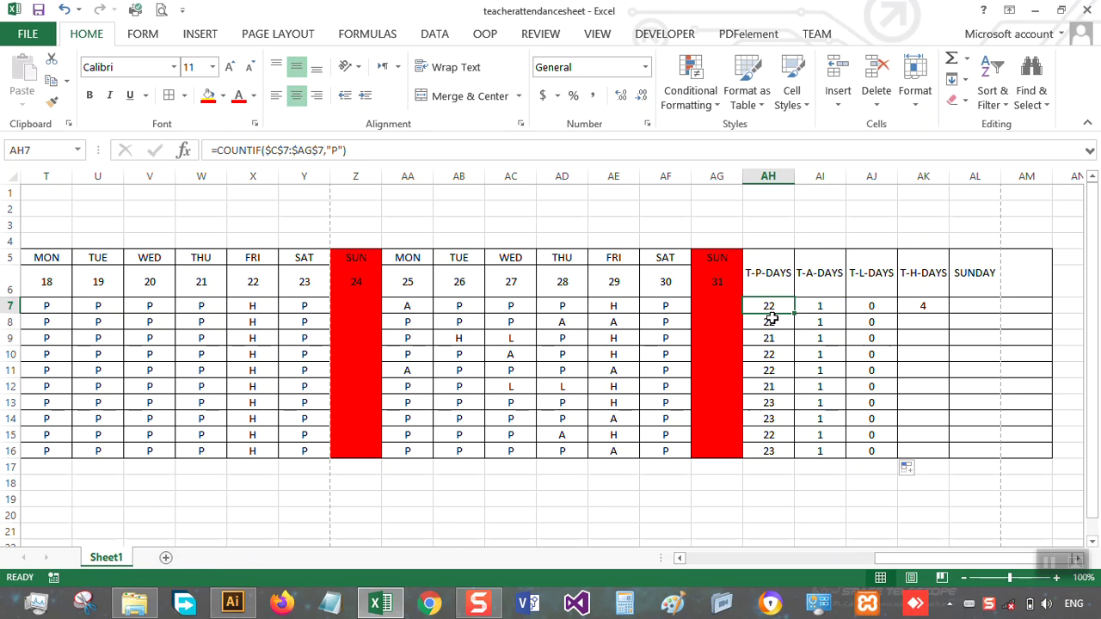
{"action": "left_click", "coordinate": [709, 557]}
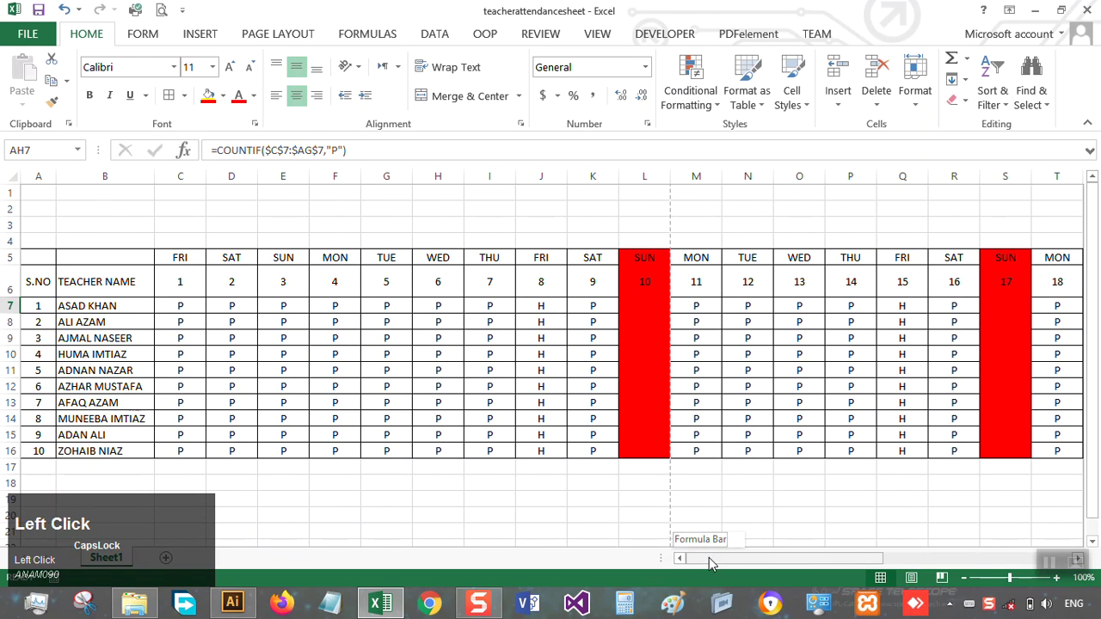
{"action": "left_click", "coordinate": [179, 307]}
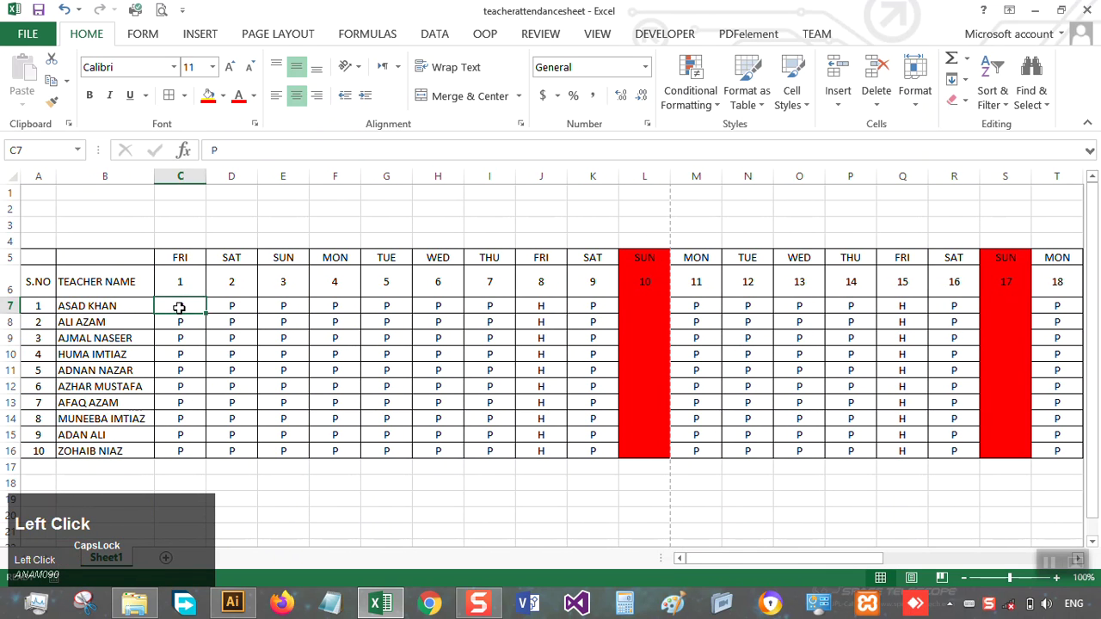
{"action": "left_click", "coordinate": [184, 323]}
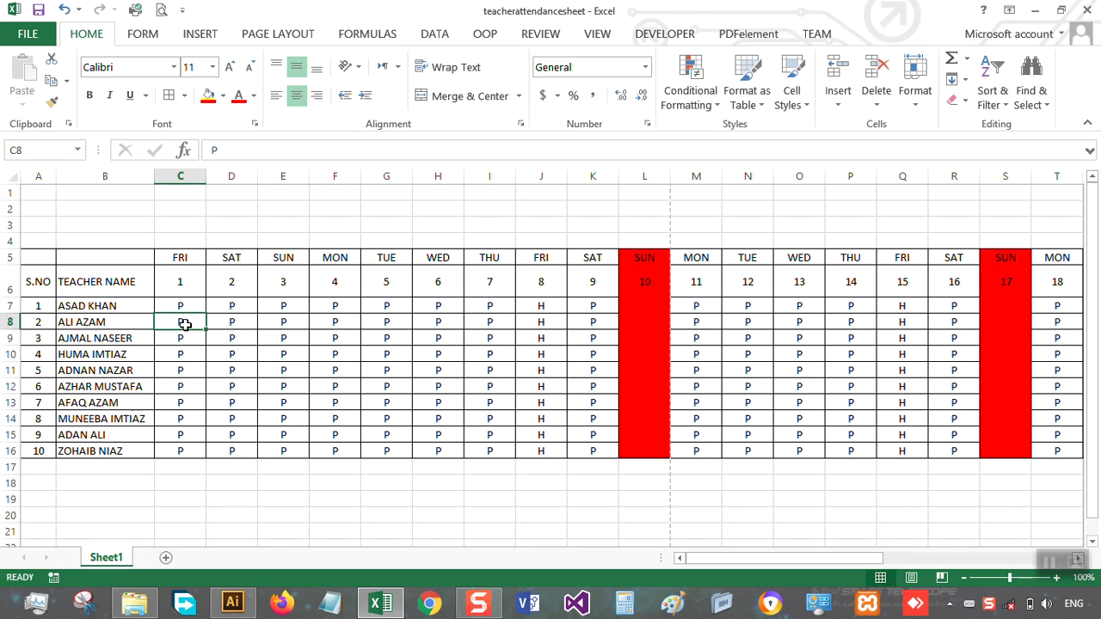
{"action": "left_click_drag", "start_coordinate": [703, 559], "coordinate": [968, 557]}
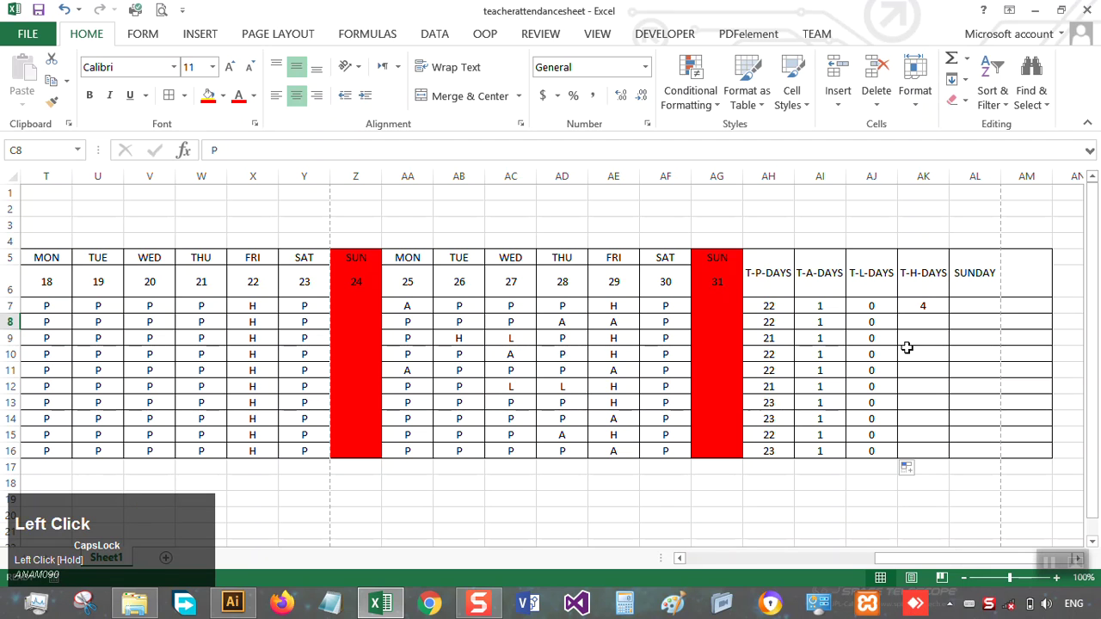
Step: Change the range in the AI7 absence formula to $C$8:$AG$8 and fill the formula down to row 16
{"action": "left_click", "coordinate": [824, 310]}
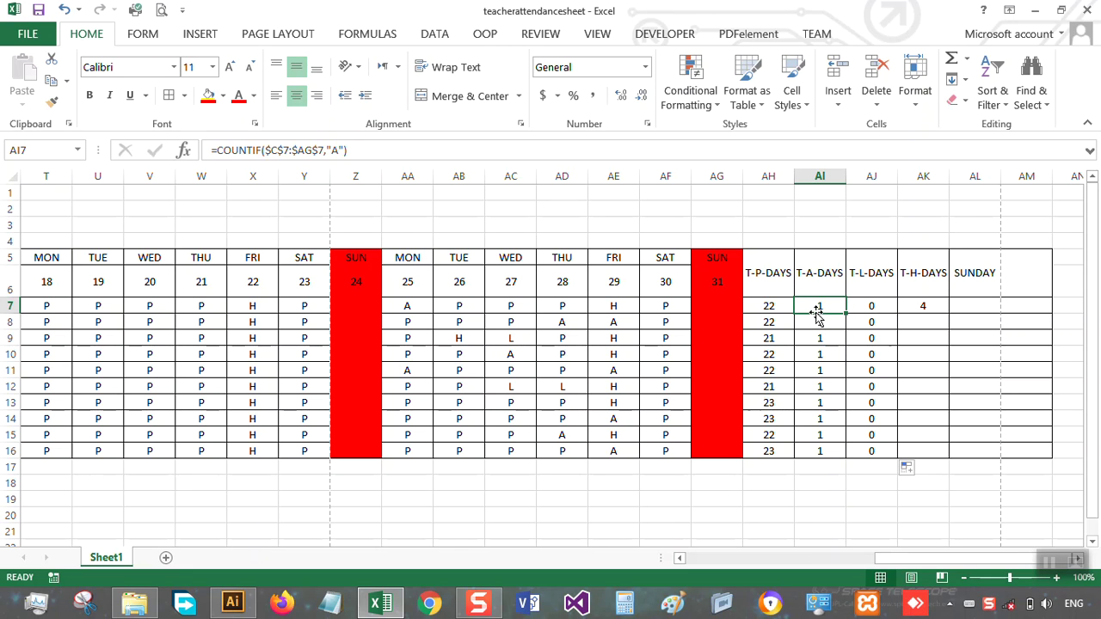
{"action": "left_click", "coordinate": [287, 149]}
{"action": "key", "text": "Delete"}
{"action": "type", "text": "8"}
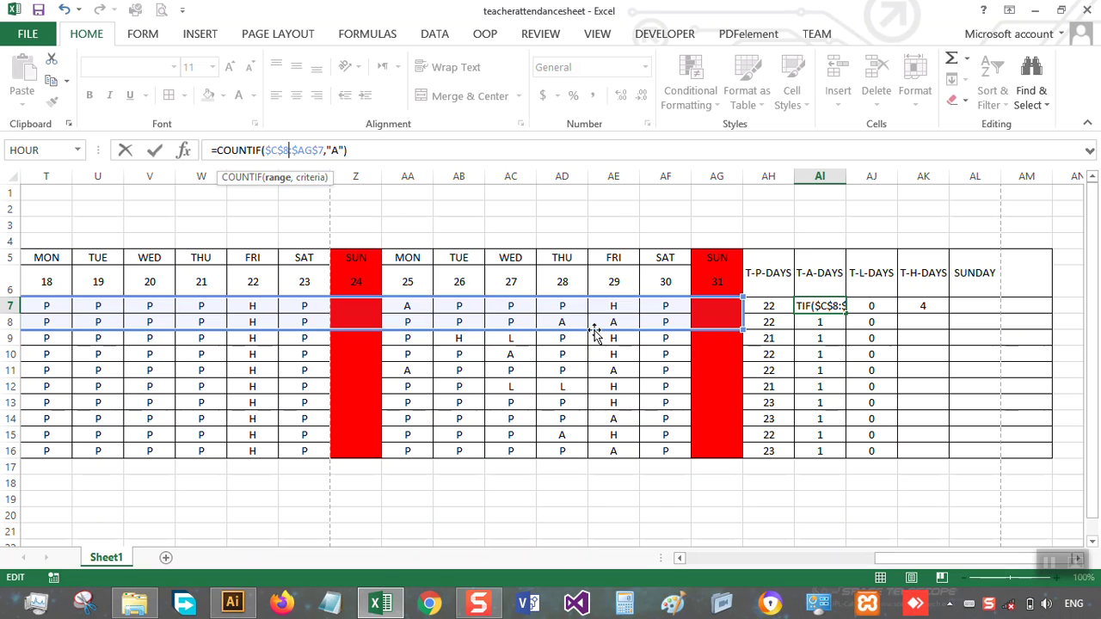
{"action": "left_click", "coordinate": [326, 149]}
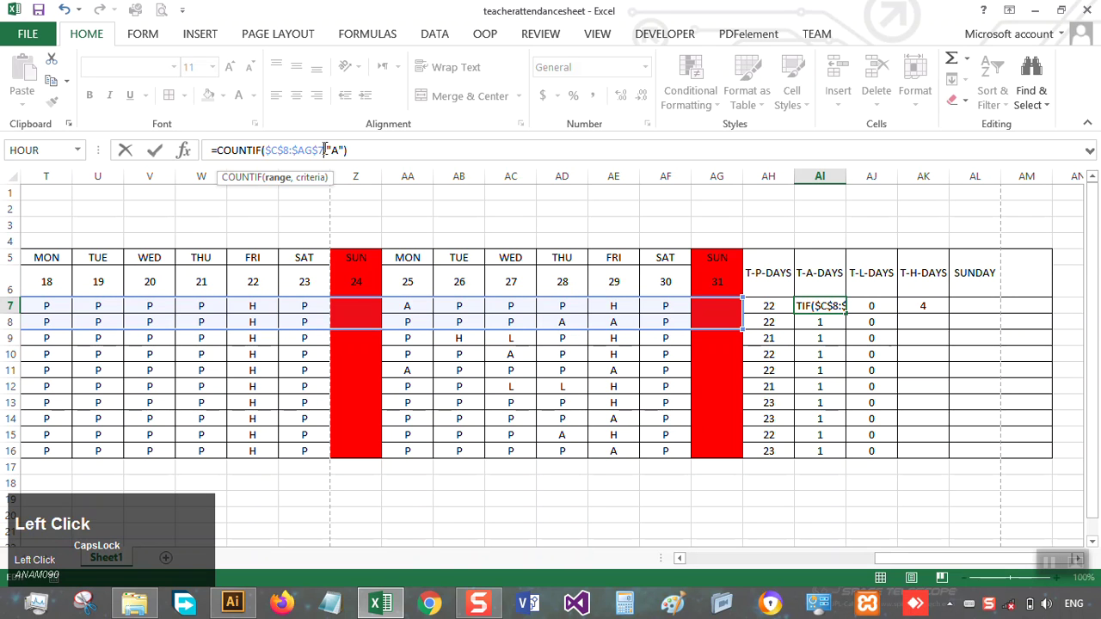
{"action": "key", "text": "BackSpace"}
{"action": "type", "text": "8"}
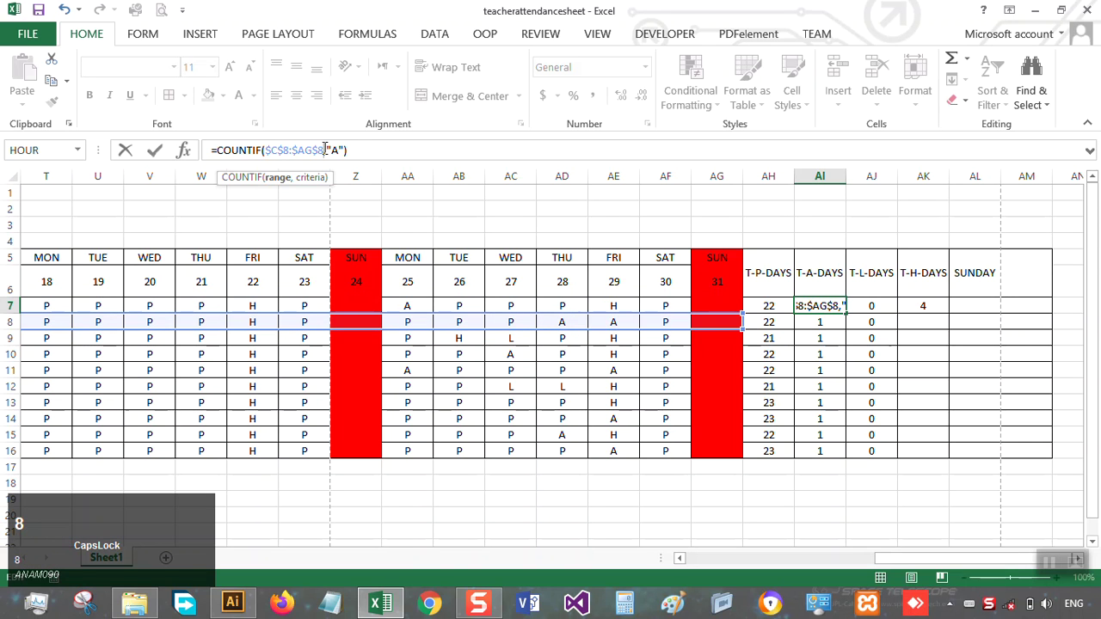
{"action": "left_click", "coordinate": [374, 148]}
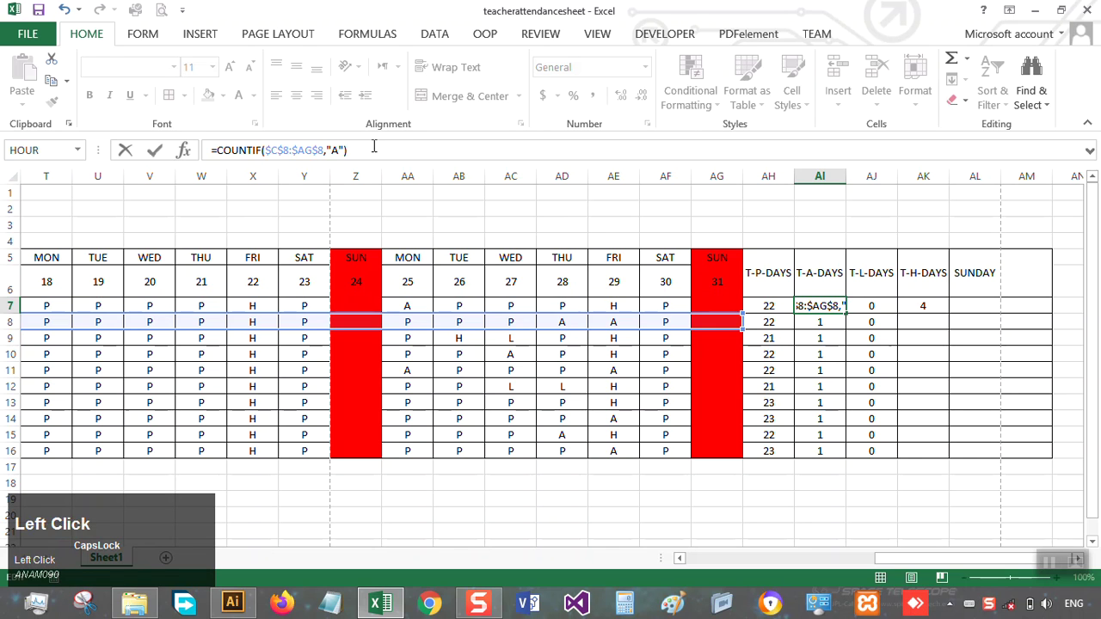
{"action": "key", "text": "Return"}
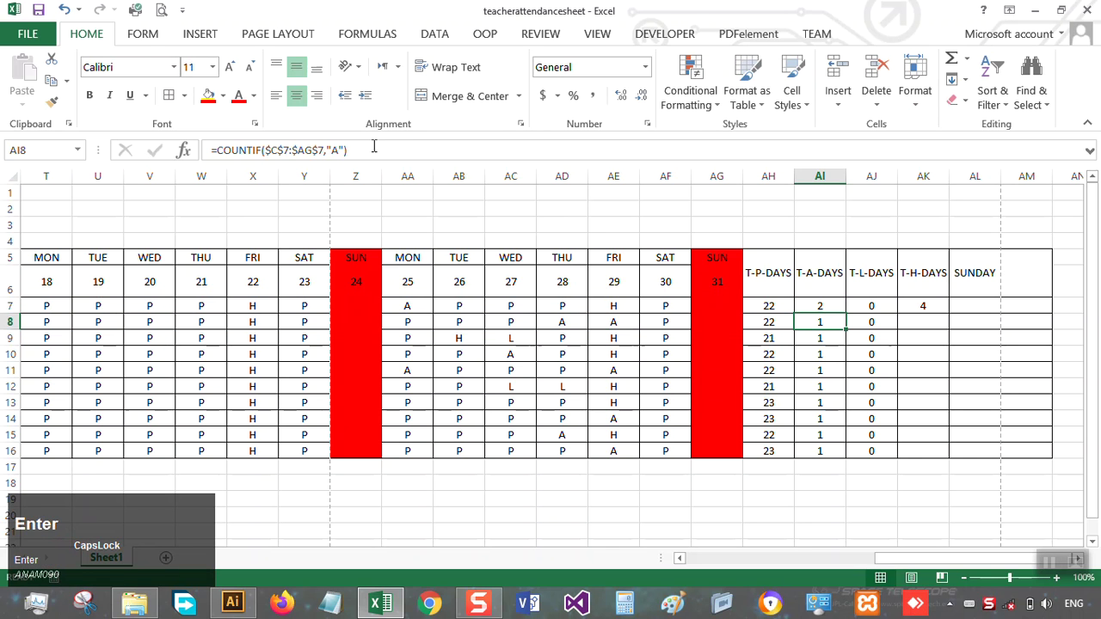
{"action": "left_click", "coordinate": [824, 307]}
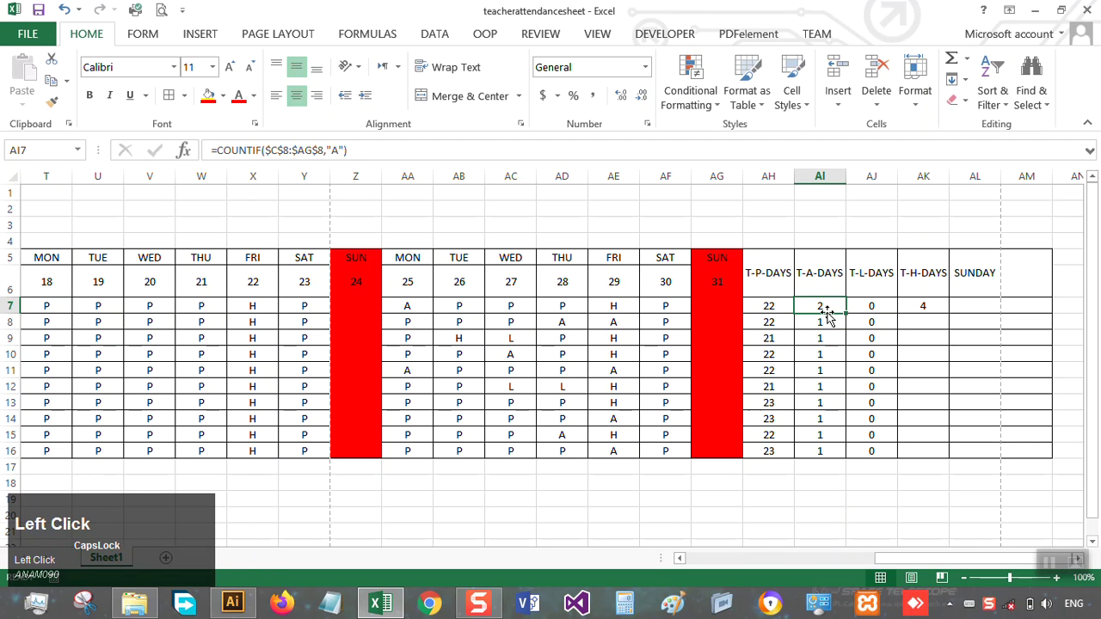
{"action": "left_click_drag", "start_coordinate": [847, 313], "coordinate": [824, 452]}
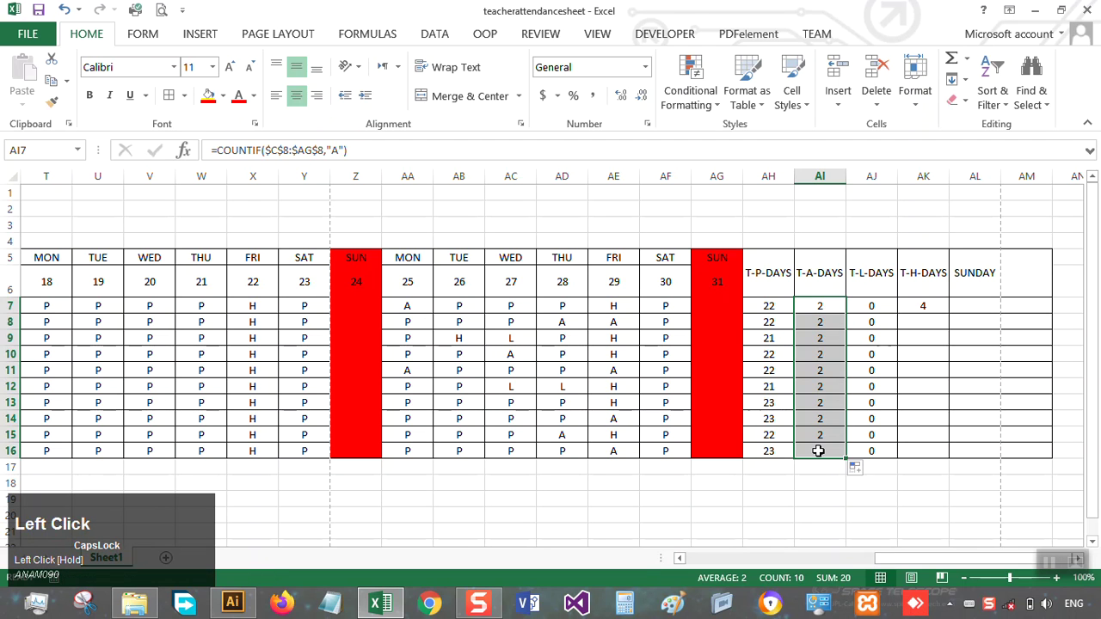
Step: Clear the T-L-DAYS formulas in AJ7:AJ16 and the T-H-DAYS formula in AK7
{"action": "left_click_drag", "start_coordinate": [867, 308], "coordinate": [870, 447]}
{"action": "key", "text": "Delete"}
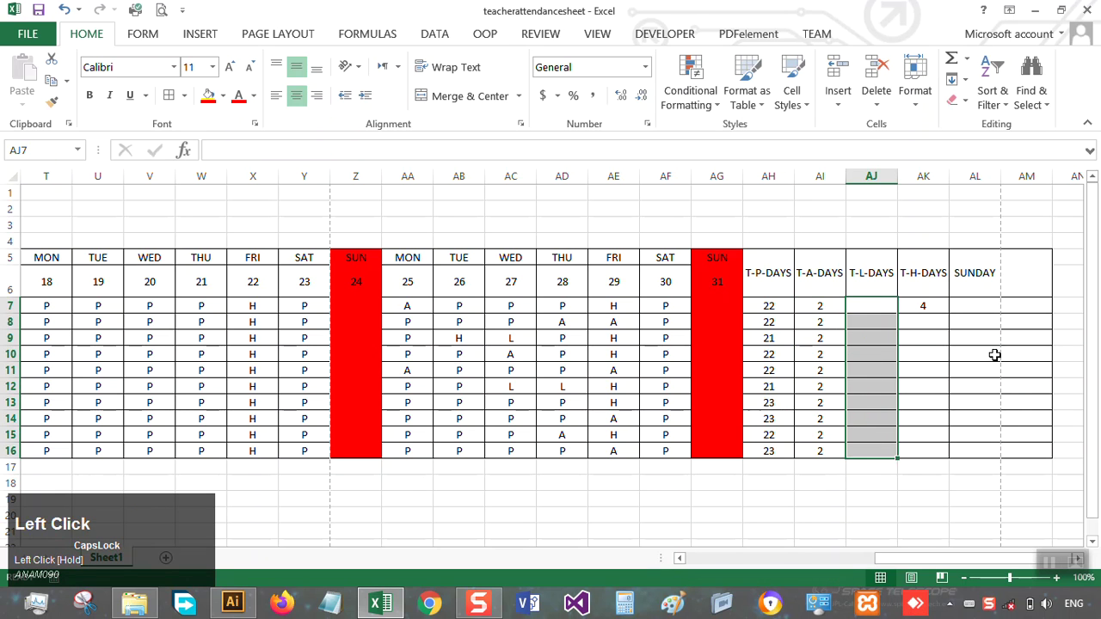
{"action": "left_click", "coordinate": [934, 302]}
{"action": "key", "text": "Delete"}
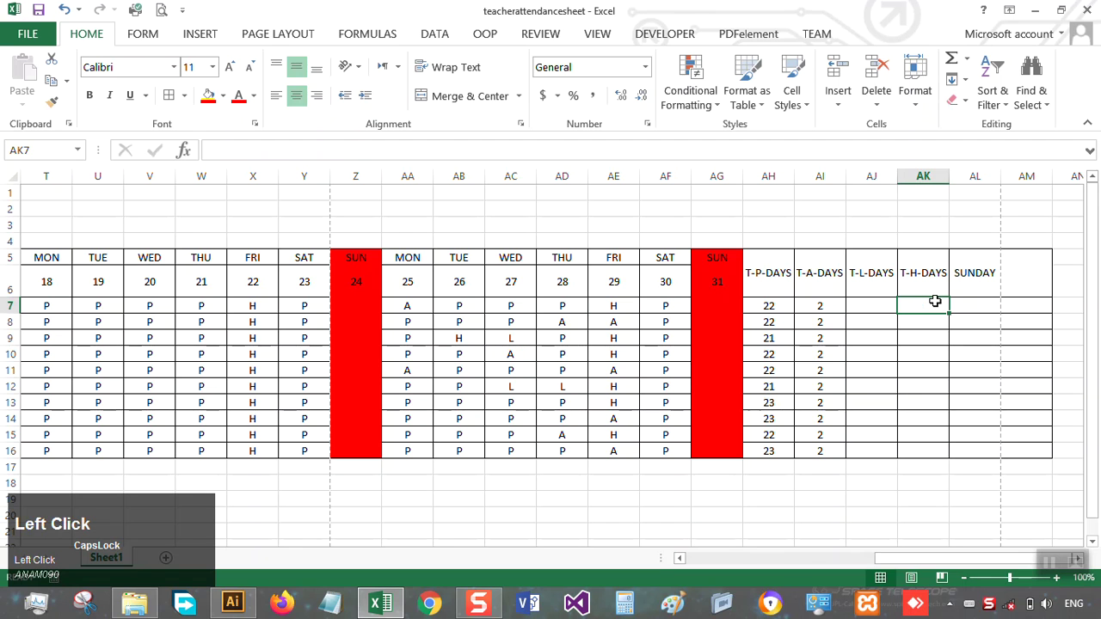
Step: Enter =COUNTIF(C7:AG7,"L") in AJ7 under T-L-DAYS, using relative references
{"action": "left_click", "coordinate": [879, 312]}
{"action": "type", "text": "="}
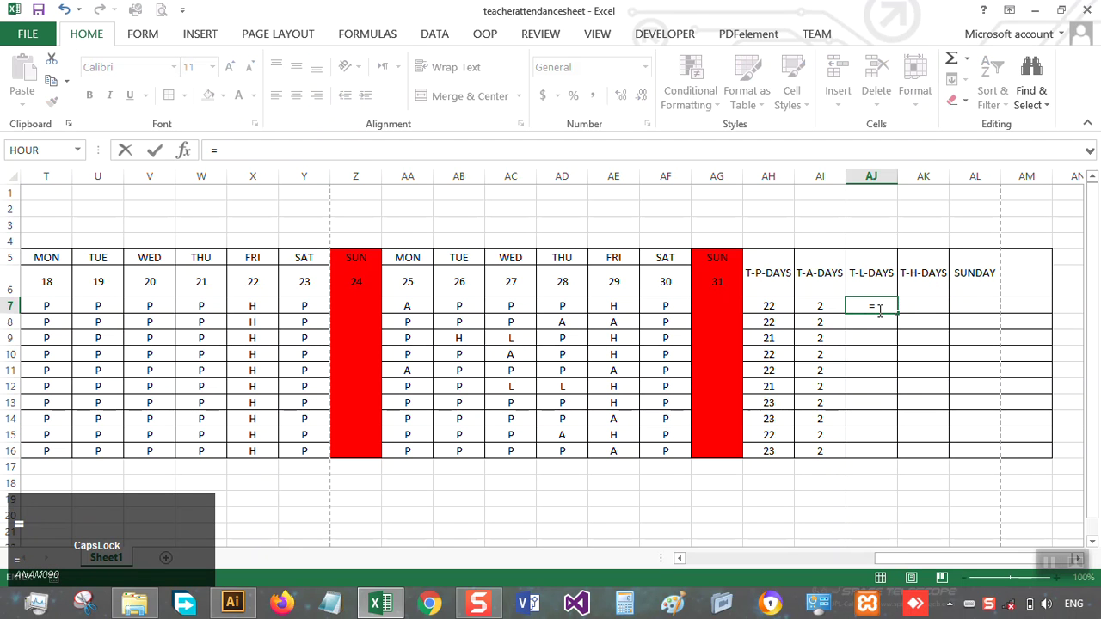
{"action": "type", "text": "COUNT"}
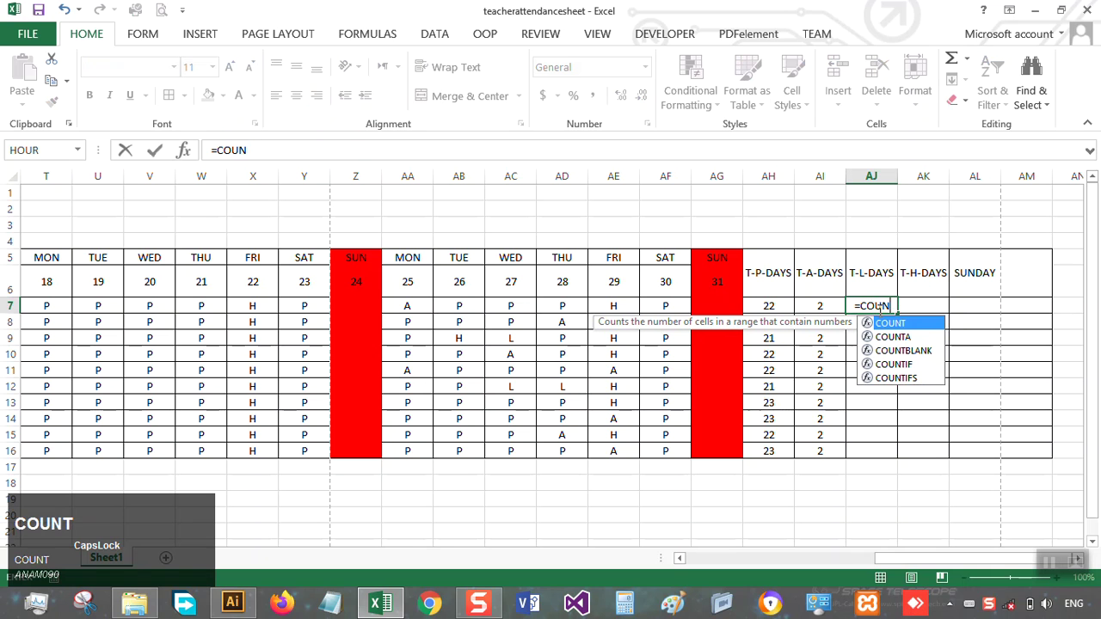
{"action": "double_click", "coordinate": [894, 364]}
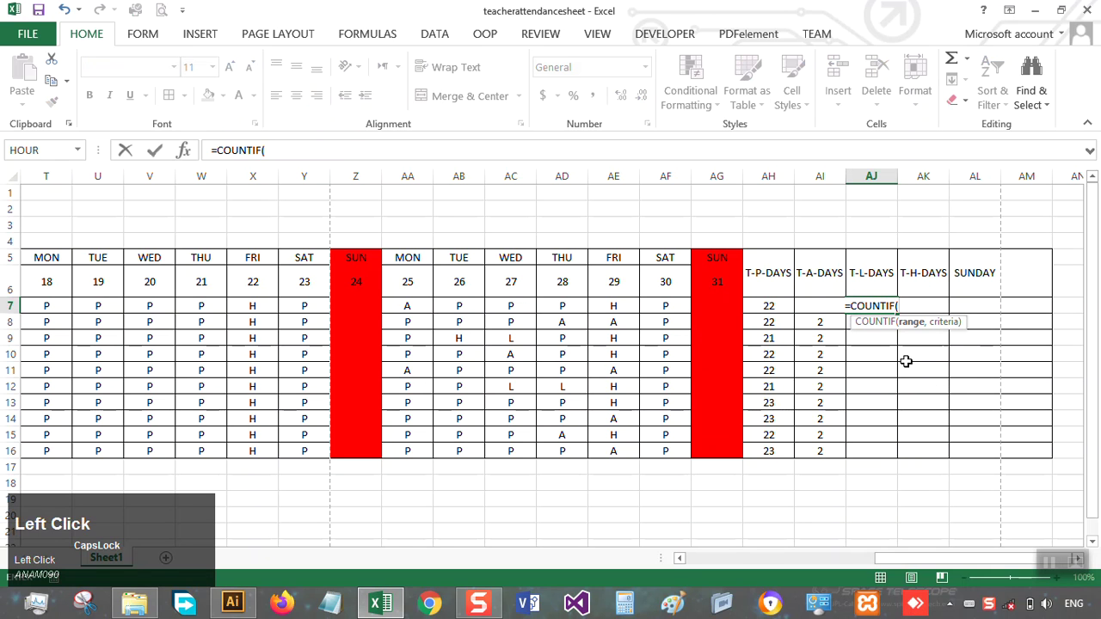
{"action": "left_click_drag", "start_coordinate": [727, 307], "coordinate": [194, 307]}
{"action": "left_click", "coordinate": [327, 151]}
{"action": "type", "text": ","}
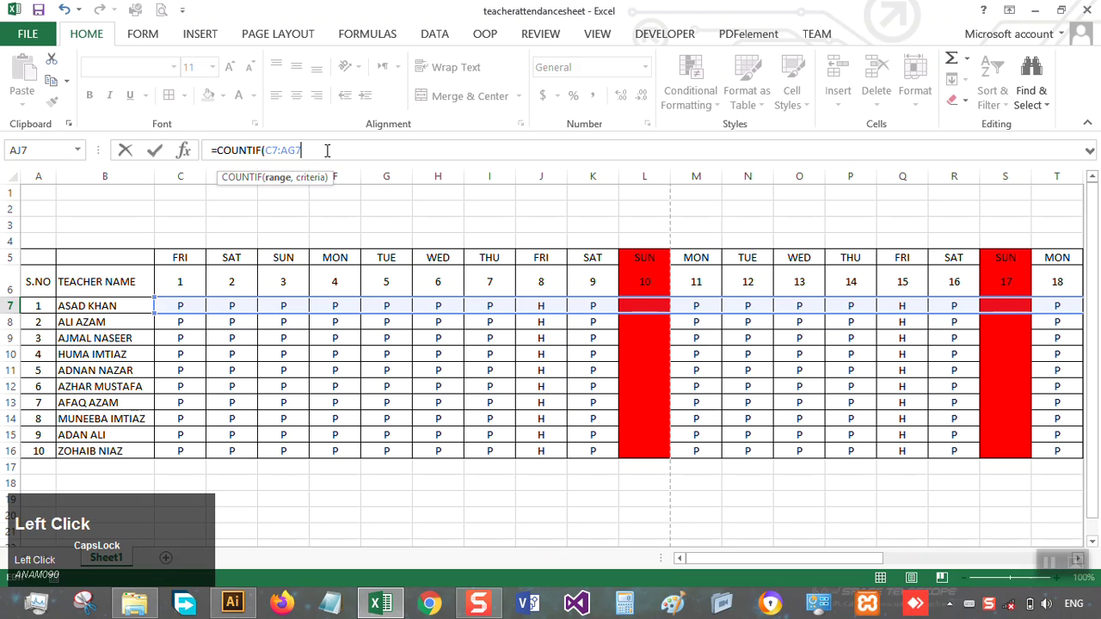
{"action": "type", "text": "\"L"}
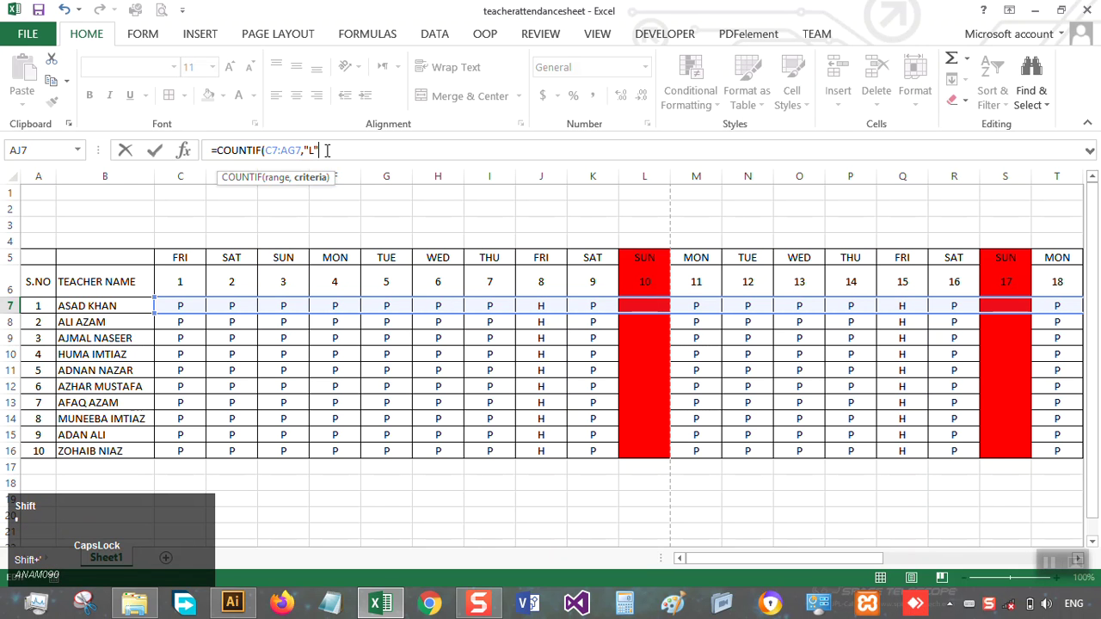
{"action": "key", "text": "Return"}
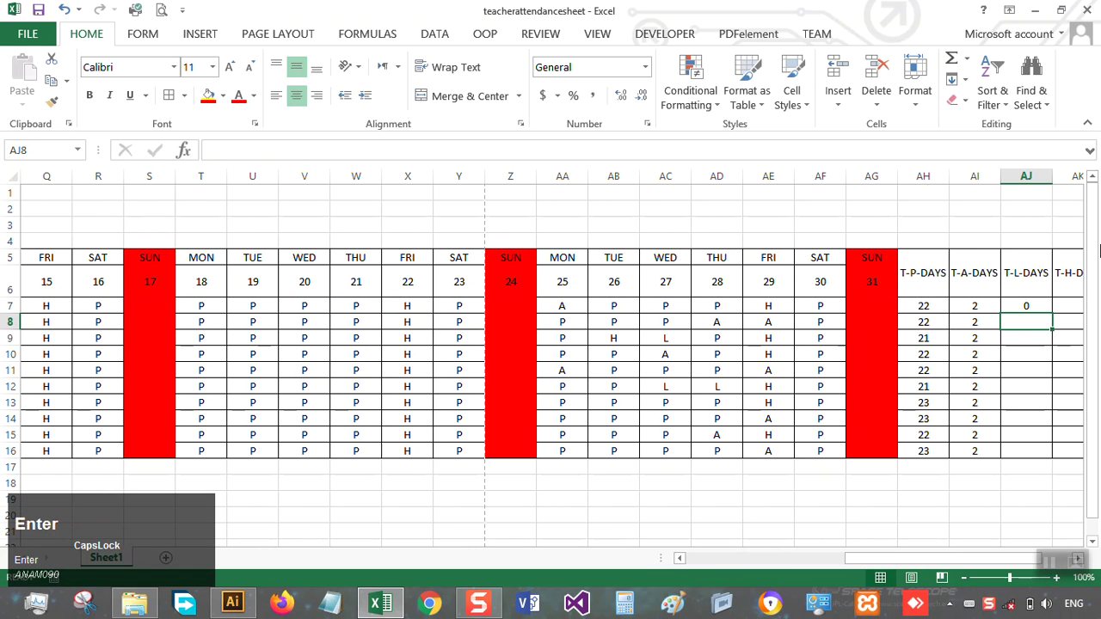
Step: Fill the AJ7 leave formula down the T-L-DAYS column to row 16, checking the adjusted range in AJ8
{"action": "left_click", "coordinate": [1041, 308]}
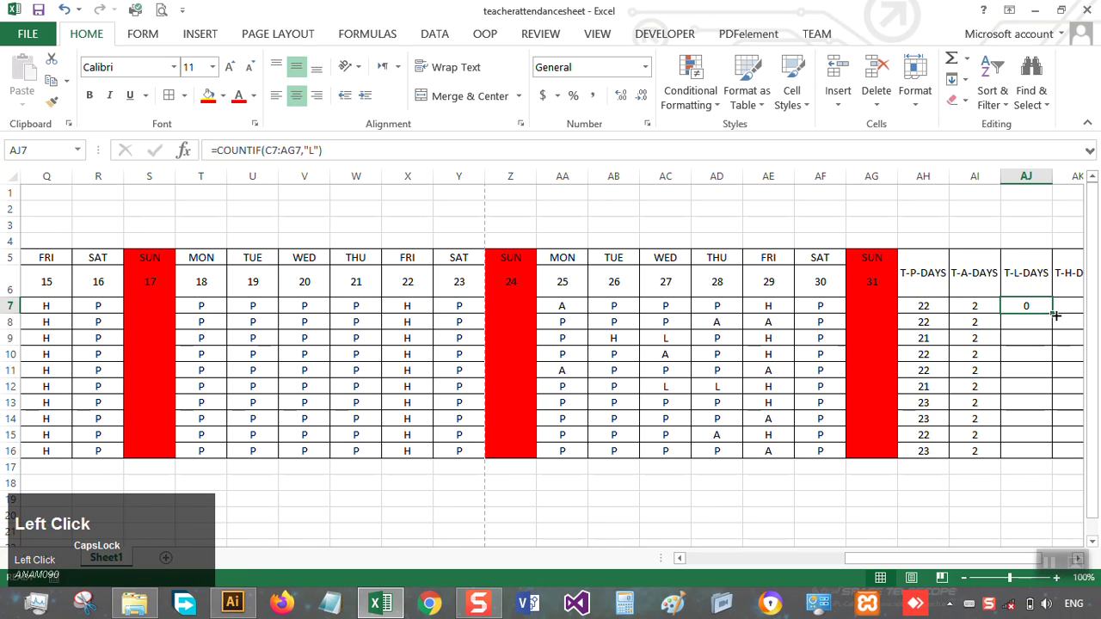
{"action": "left_click_drag", "start_coordinate": [1053, 314], "coordinate": [1051, 337]}
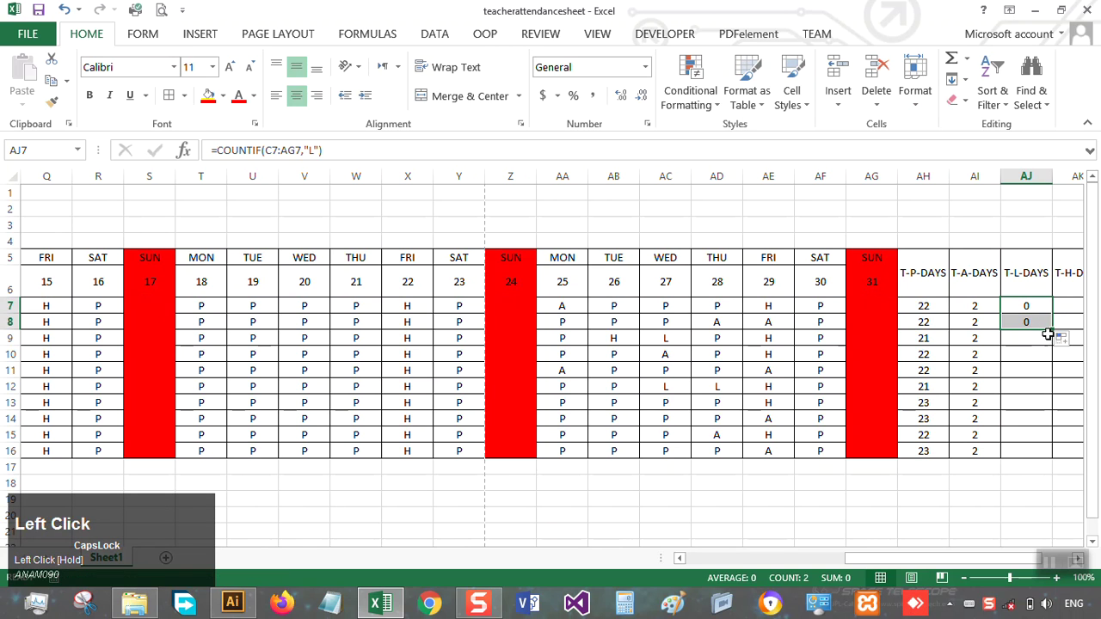
{"action": "left_click", "coordinate": [1032, 351]}
{"action": "left_click", "coordinate": [1021, 303]}
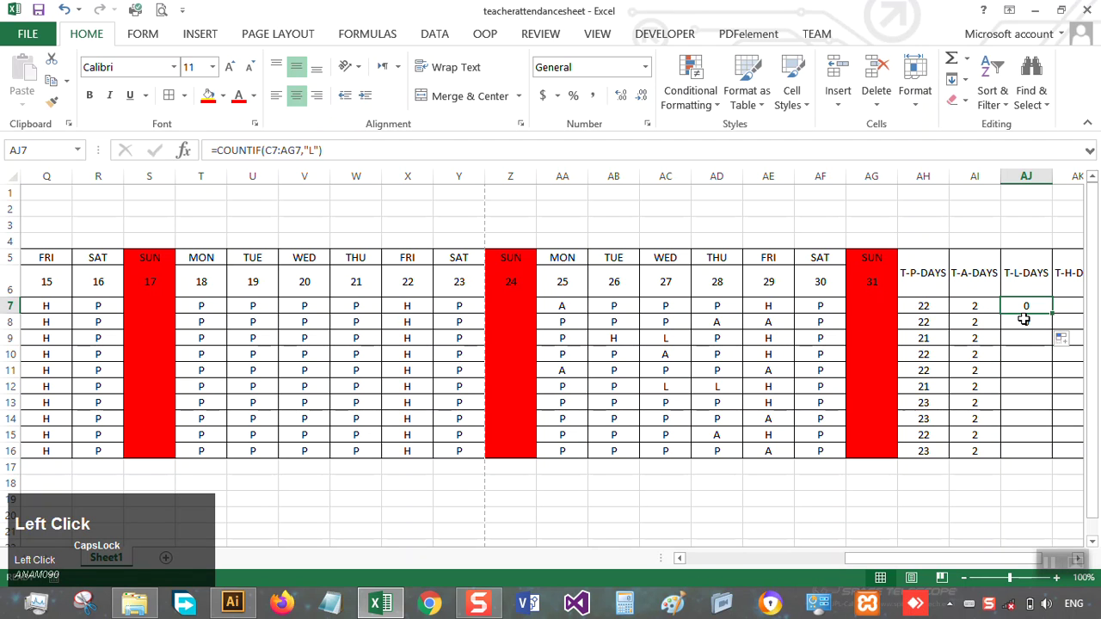
{"action": "left_click", "coordinate": [1023, 323]}
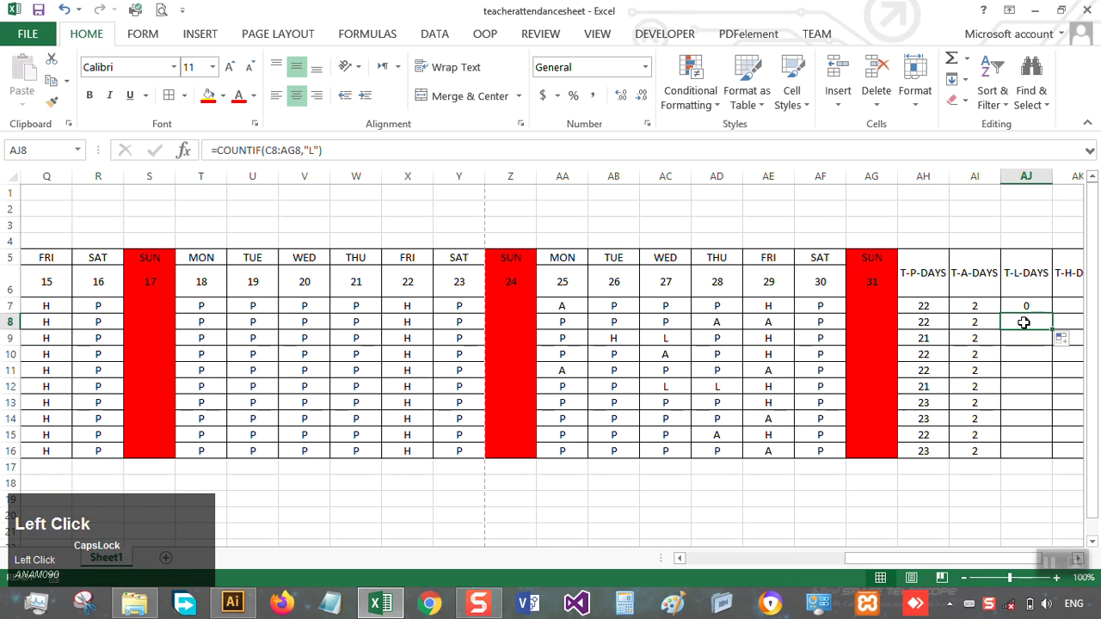
{"action": "left_click_drag", "start_coordinate": [1053, 330], "coordinate": [1030, 451]}
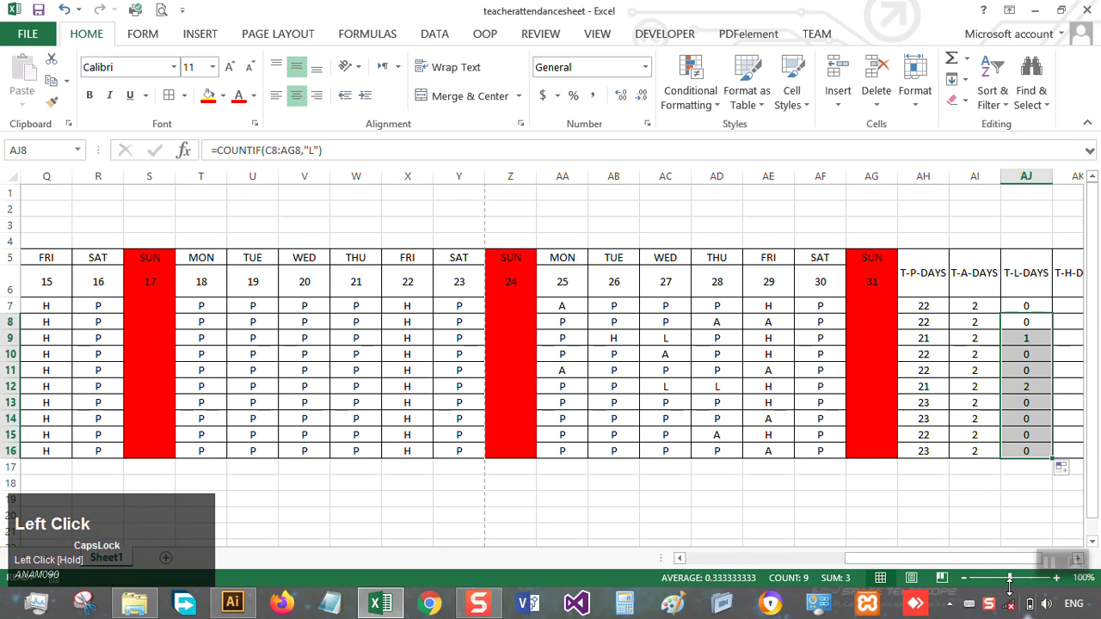
Step: Enter =COUNTIF(C7:AF7,"H") in AK7 under T-H-DAYS and fill it down to row 16
{"action": "left_click_drag", "start_coordinate": [976, 565], "coordinate": [988, 563]}
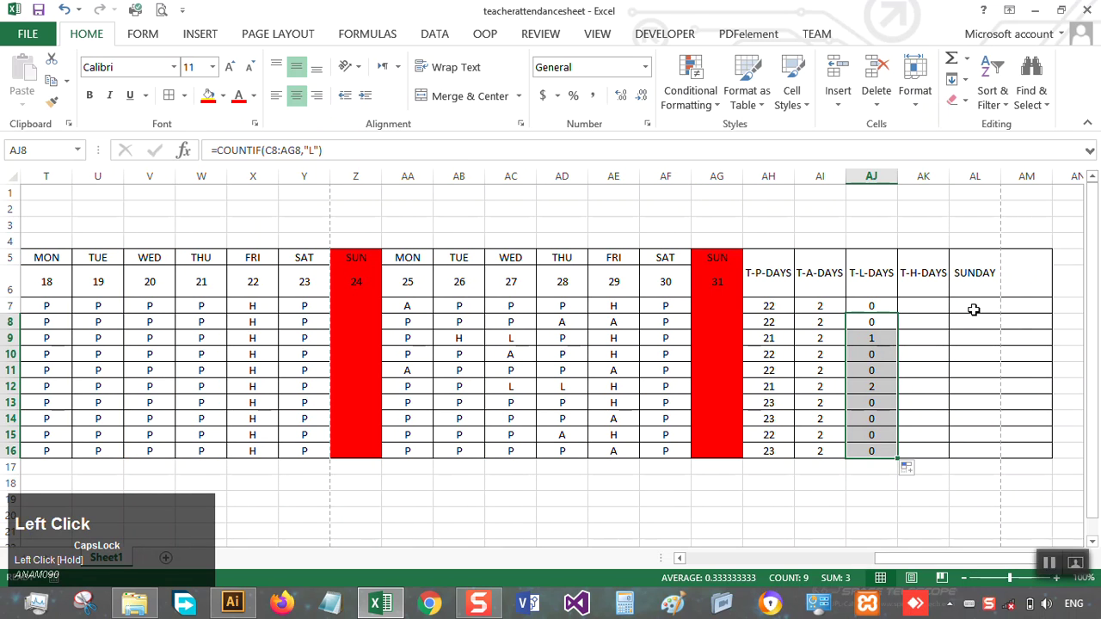
{"action": "left_click", "coordinate": [905, 307]}
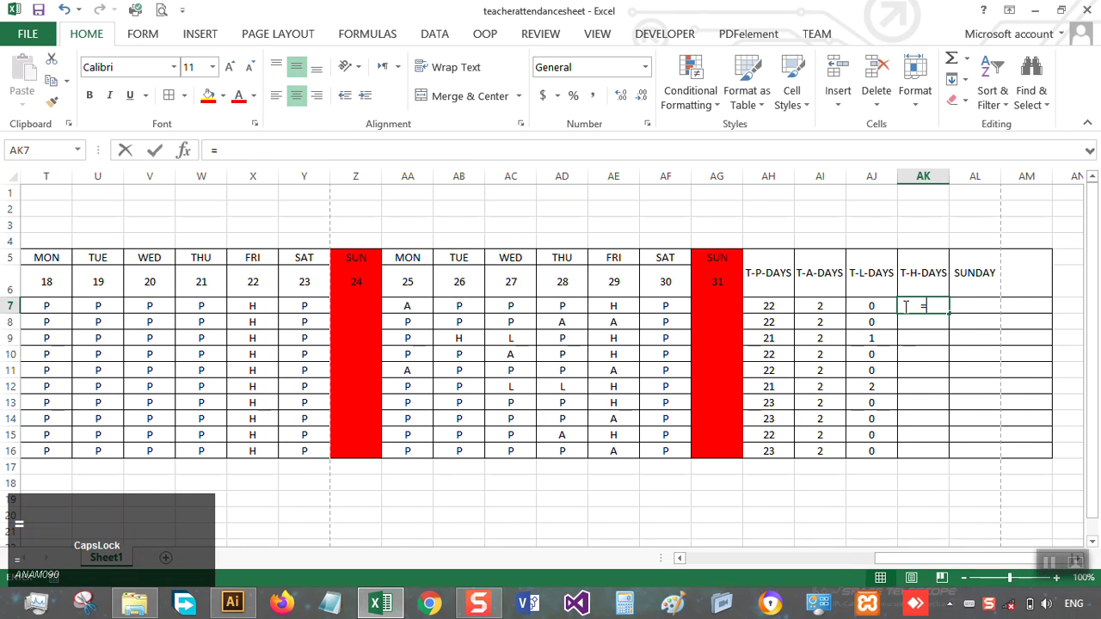
{"action": "type", "text": "=COUNT"}
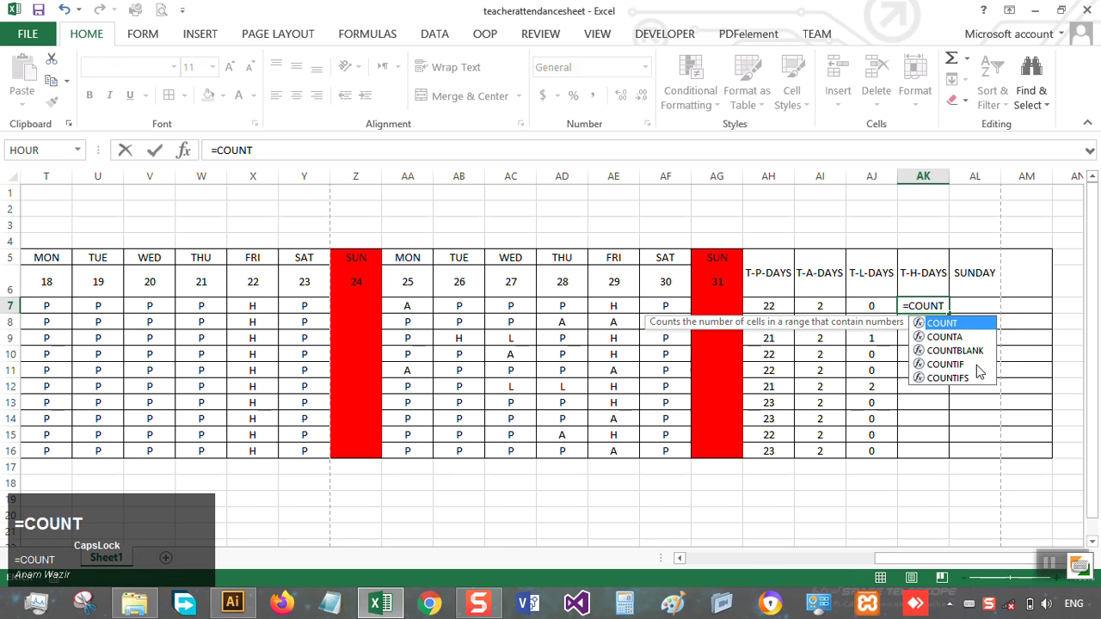
{"action": "left_click", "coordinate": [971, 366]}
{"action": "double_click", "coordinate": [971, 366]}
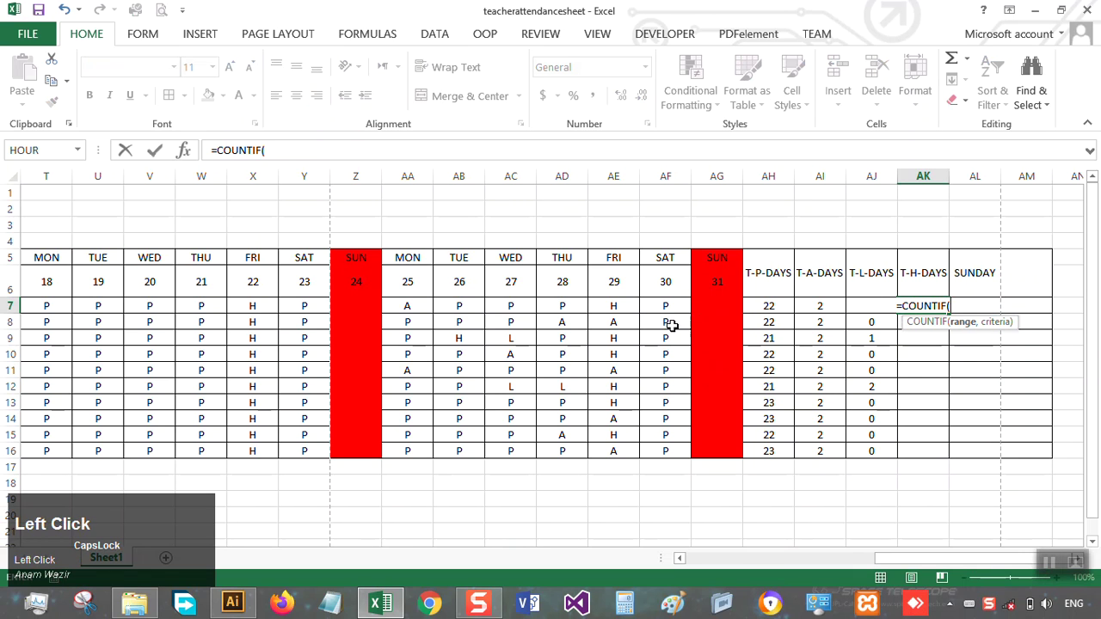
{"action": "left_click_drag", "start_coordinate": [668, 308], "coordinate": [17, 307]}
{"action": "left_click_drag", "start_coordinate": [12, 308], "coordinate": [177, 300]}
{"action": "type", "text": ",\"H\")"}
{"action": "key", "text": "Return"}
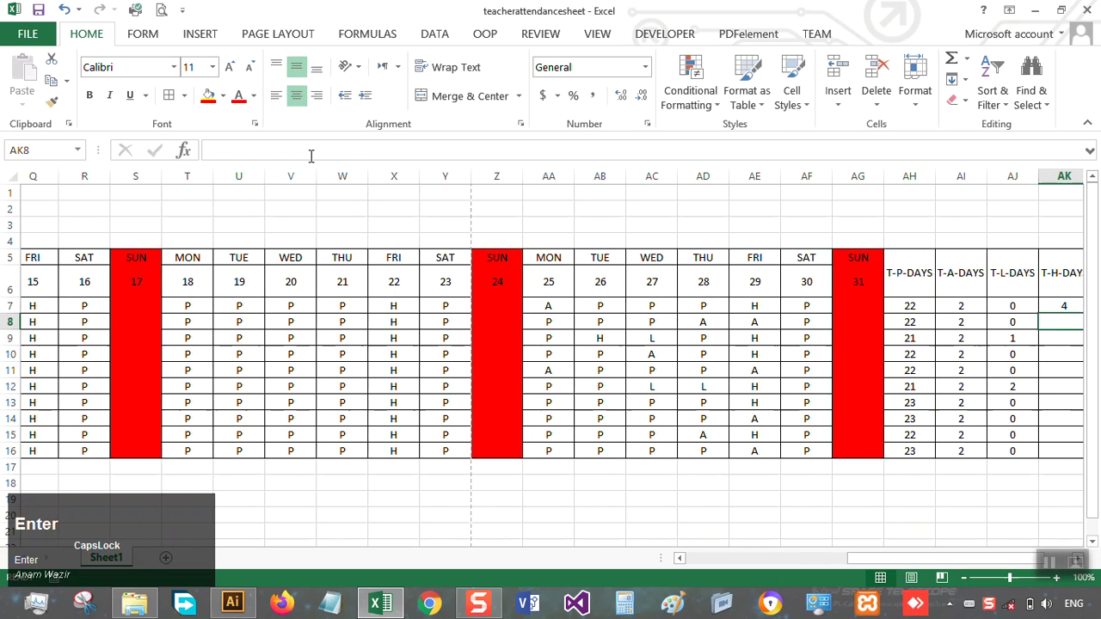
{"action": "left_click", "coordinate": [1028, 306]}
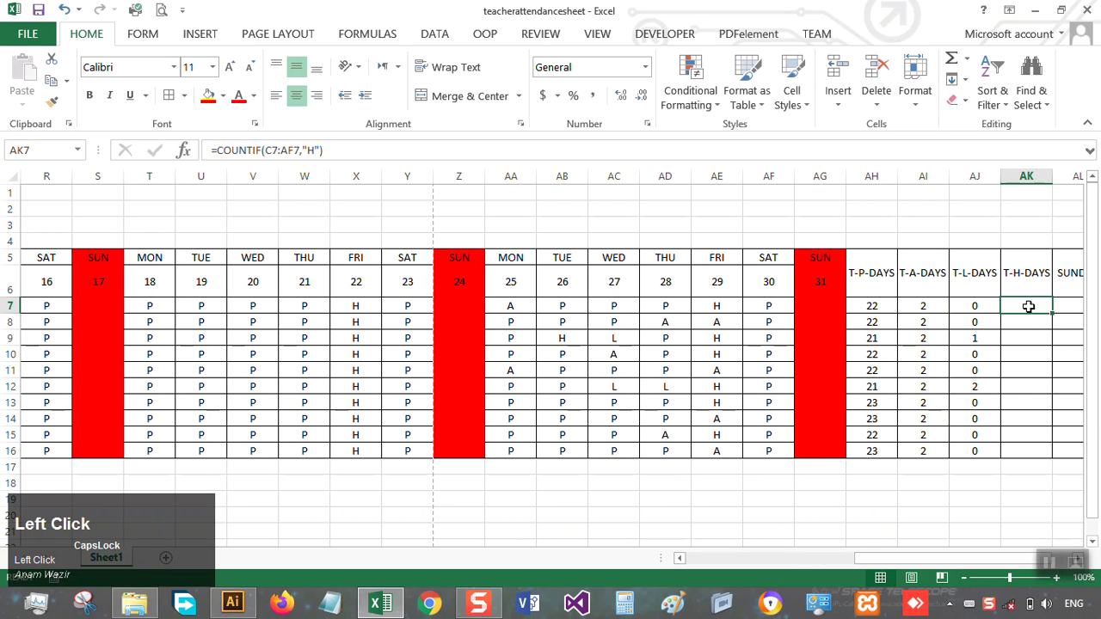
{"action": "left_click_drag", "start_coordinate": [1051, 313], "coordinate": [1051, 456]}
Step: Enter =COUNTBLANK(C7:AG7) in AL7 under SUNDAY to count the blank Sunday cells
{"action": "left_click_drag", "start_coordinate": [951, 566], "coordinate": [1015, 566]}
{"action": "left_click", "coordinate": [992, 308]}
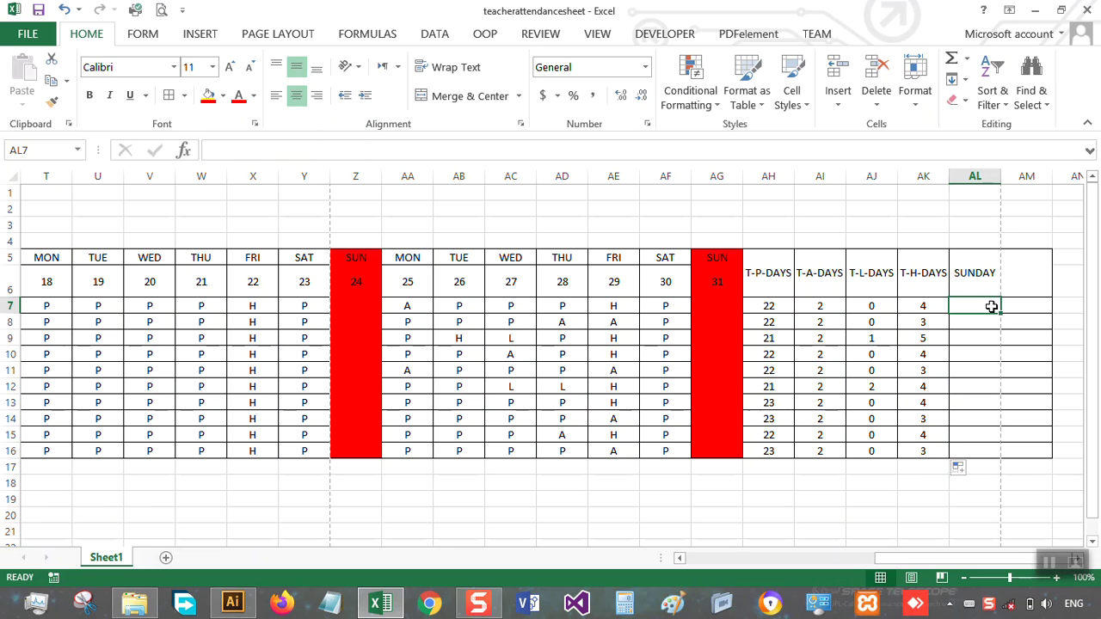
{"action": "type", "text": "=COUNT"}
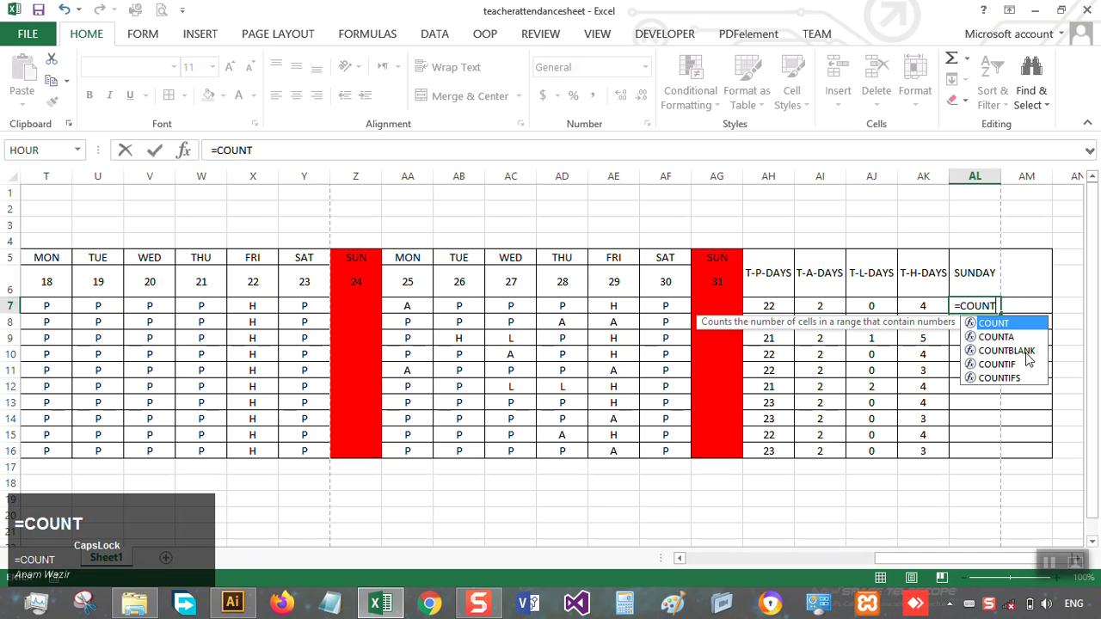
{"action": "double_click", "coordinate": [1027, 351]}
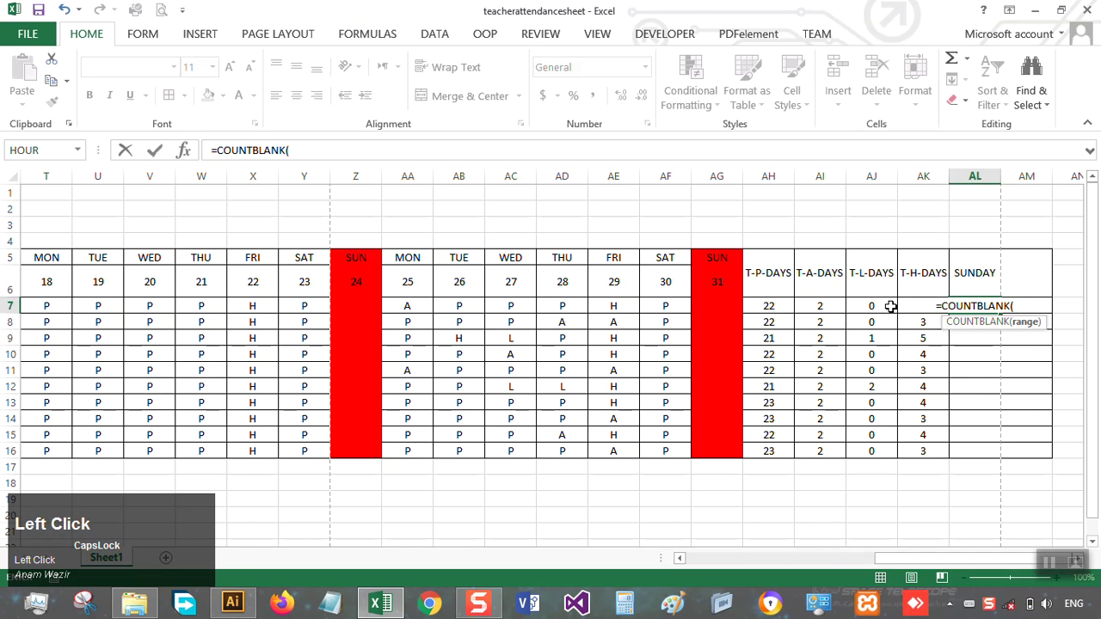
{"action": "left_click_drag", "start_coordinate": [784, 307], "coordinate": [183, 307]}
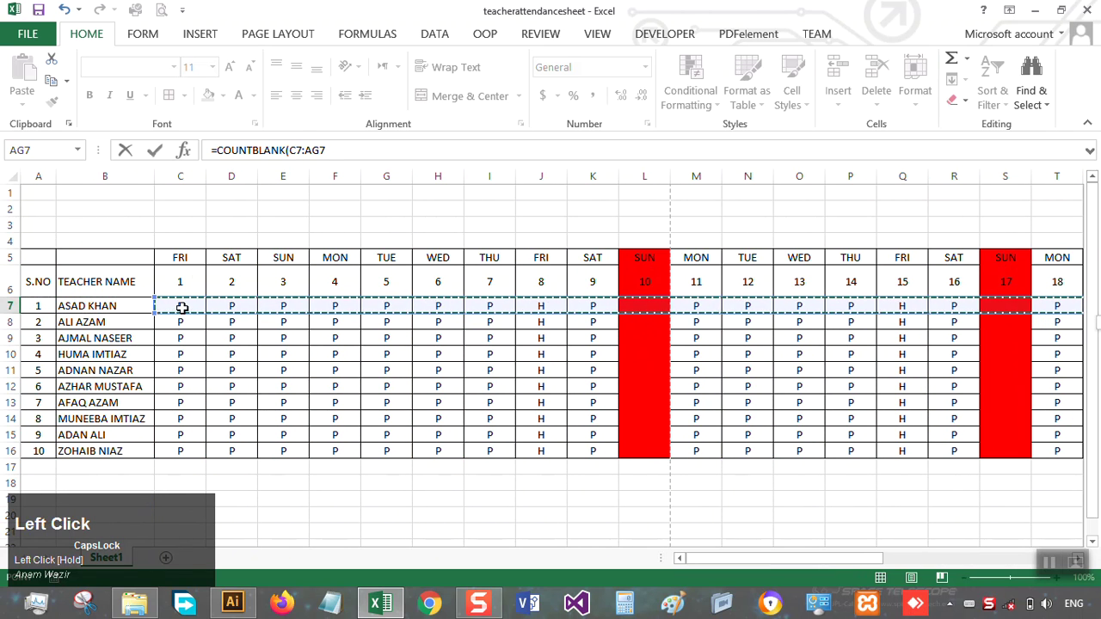
{"action": "left_click", "coordinate": [341, 150]}
{"action": "type", "text": ")"}
{"action": "key", "text": "Return"}
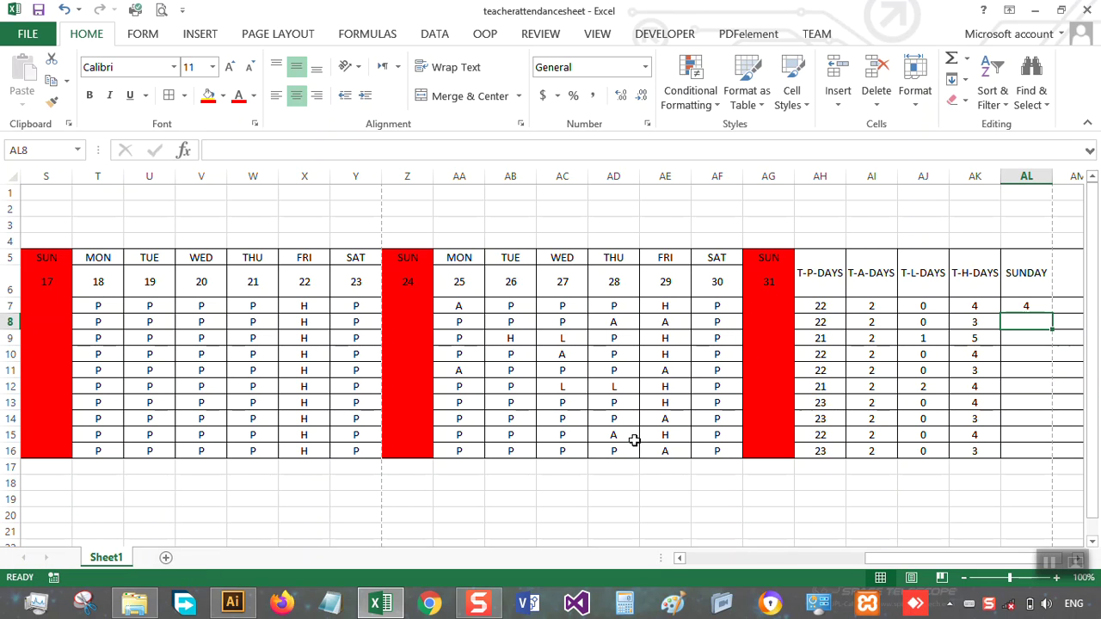
Step: Review the T-P-DAYS formula in AH13 and the SUNDAY formula in AL7
{"action": "left_click", "coordinate": [583, 404]}
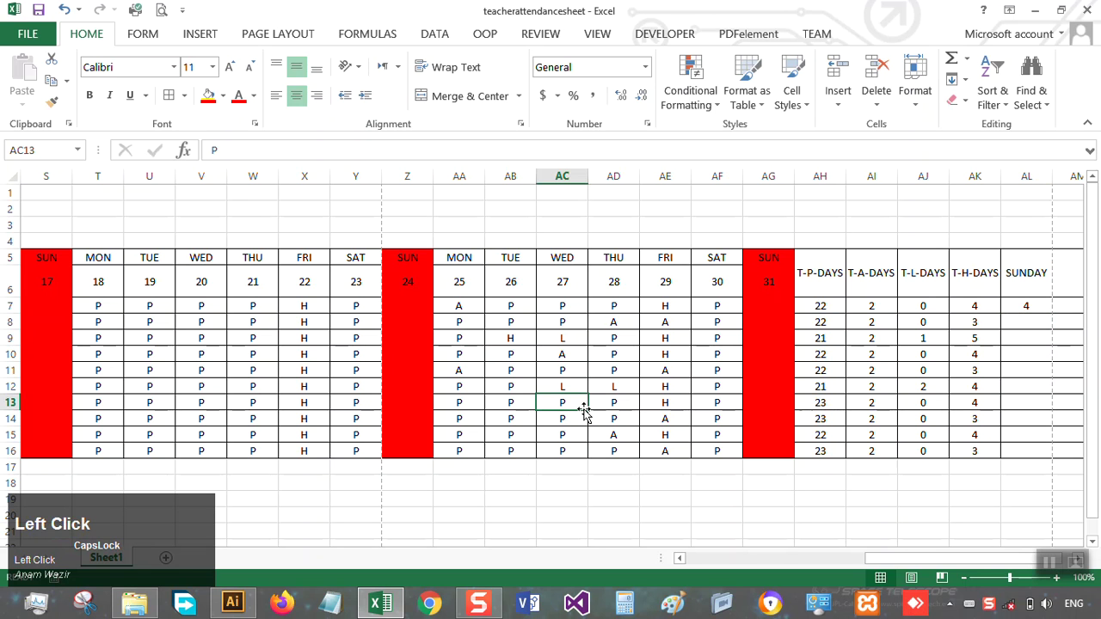
{"action": "left_click", "coordinate": [816, 405]}
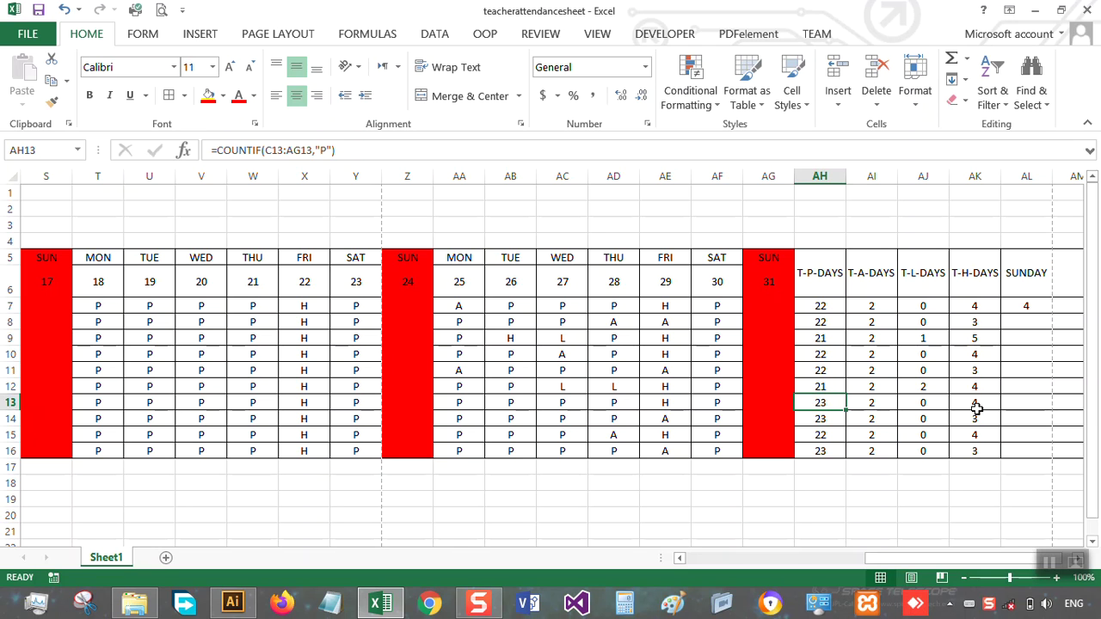
{"action": "left_click", "coordinate": [1034, 307]}
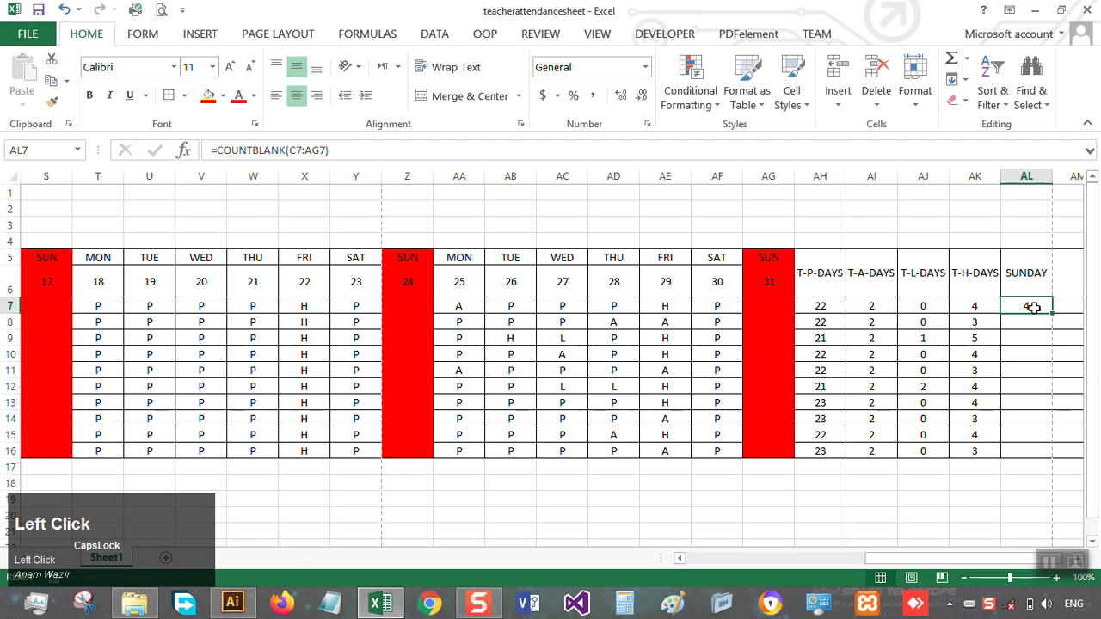
Step: Fill the AL7 SUNDAY formula down to row 16 and check the total formulas in row 15
{"action": "left_click_drag", "start_coordinate": [1051, 315], "coordinate": [1046, 454]}
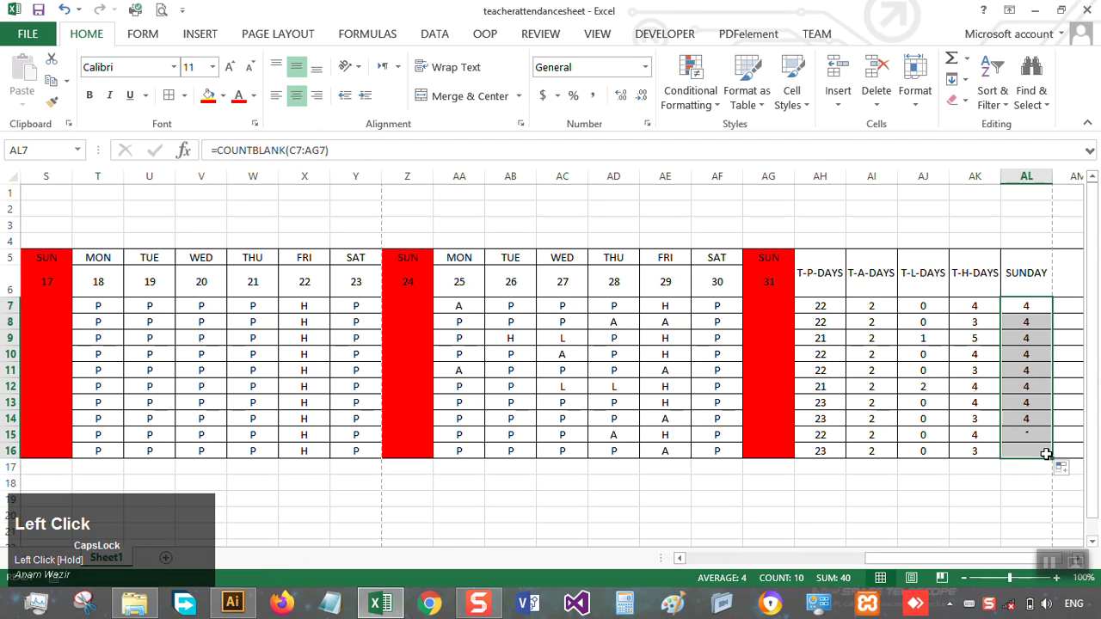
{"action": "left_click", "coordinate": [976, 439]}
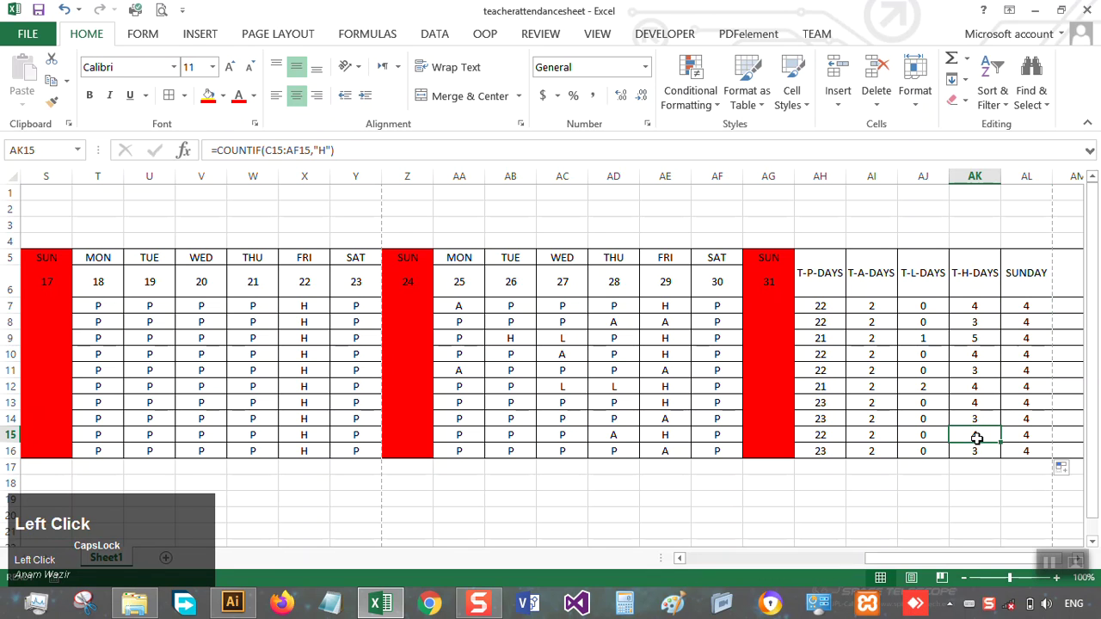
{"action": "left_click", "coordinate": [831, 441]}
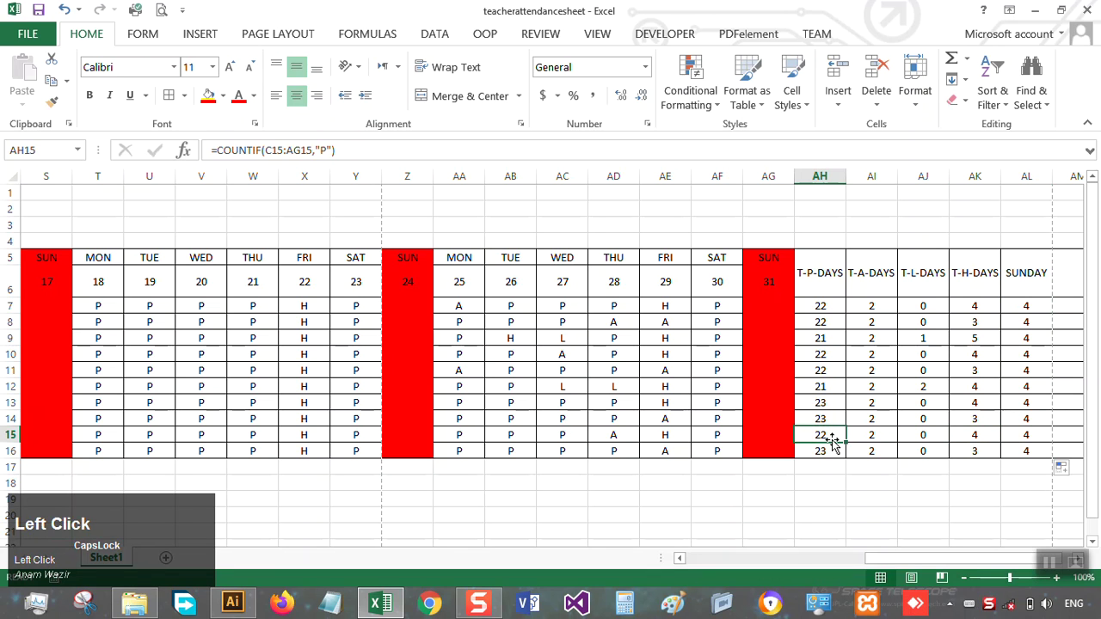
{"action": "left_click", "coordinate": [879, 439]}
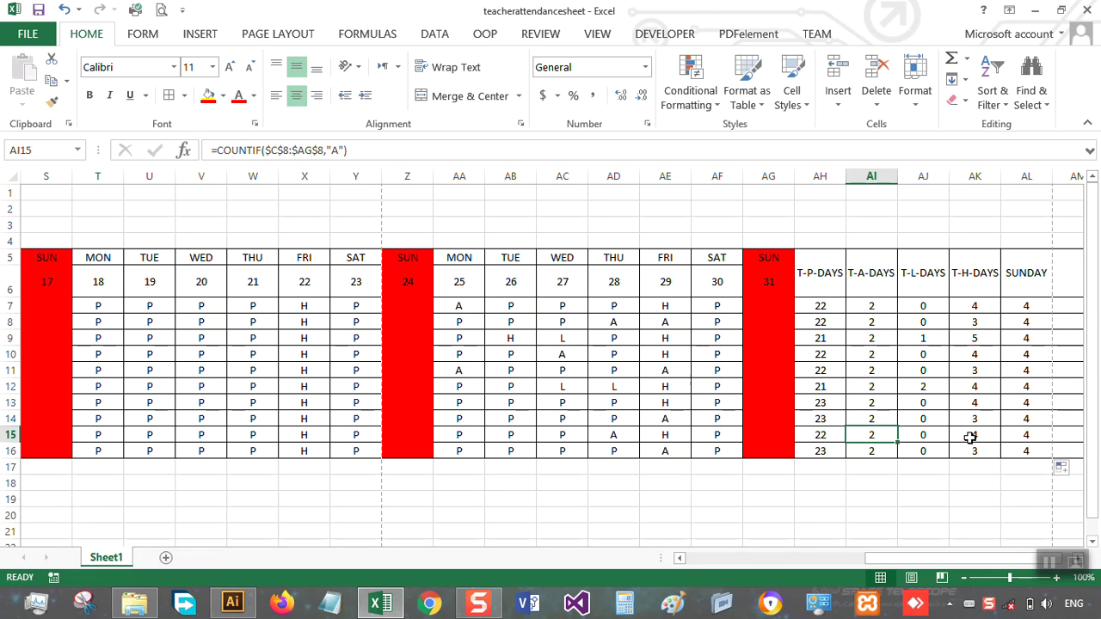
{"action": "left_click", "coordinate": [1031, 437]}
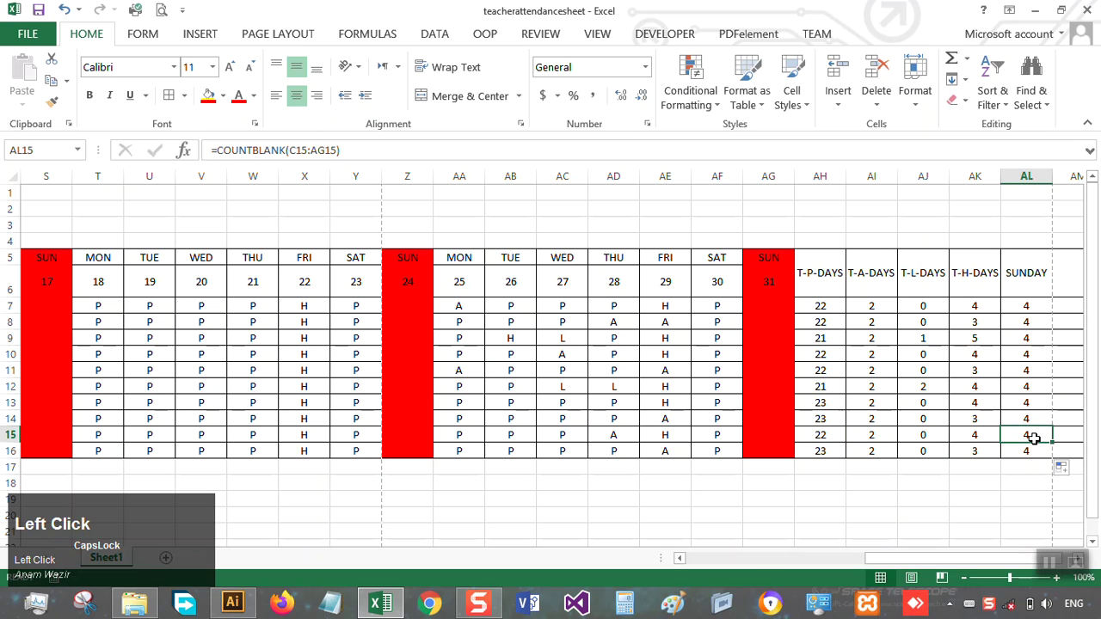
{"action": "left_click", "coordinate": [874, 439]}
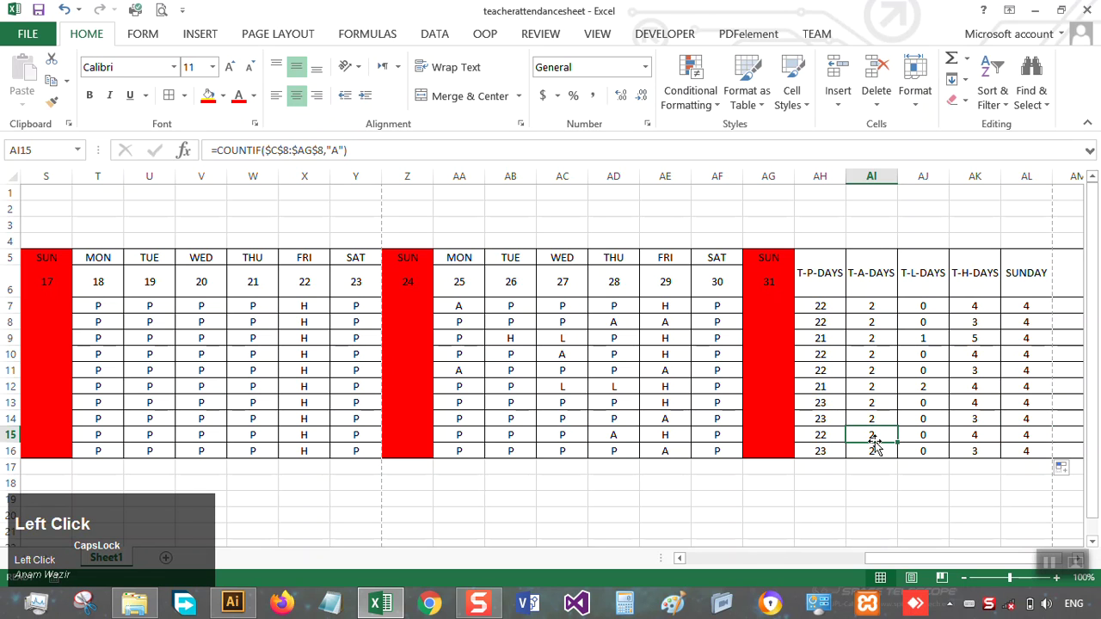
{"action": "left_click", "coordinate": [991, 605]}
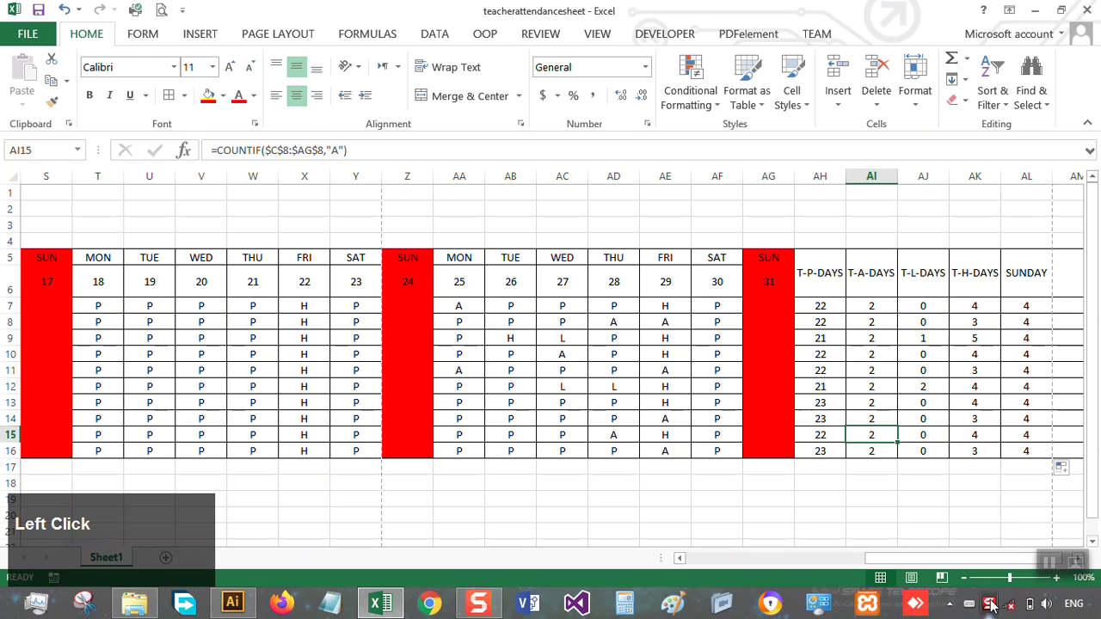
Step: Review the total formulas in row 7 and compare them with the first teacher's daily attendance marks from day 1 to 31
{"action": "left_click", "coordinate": [831, 306]}
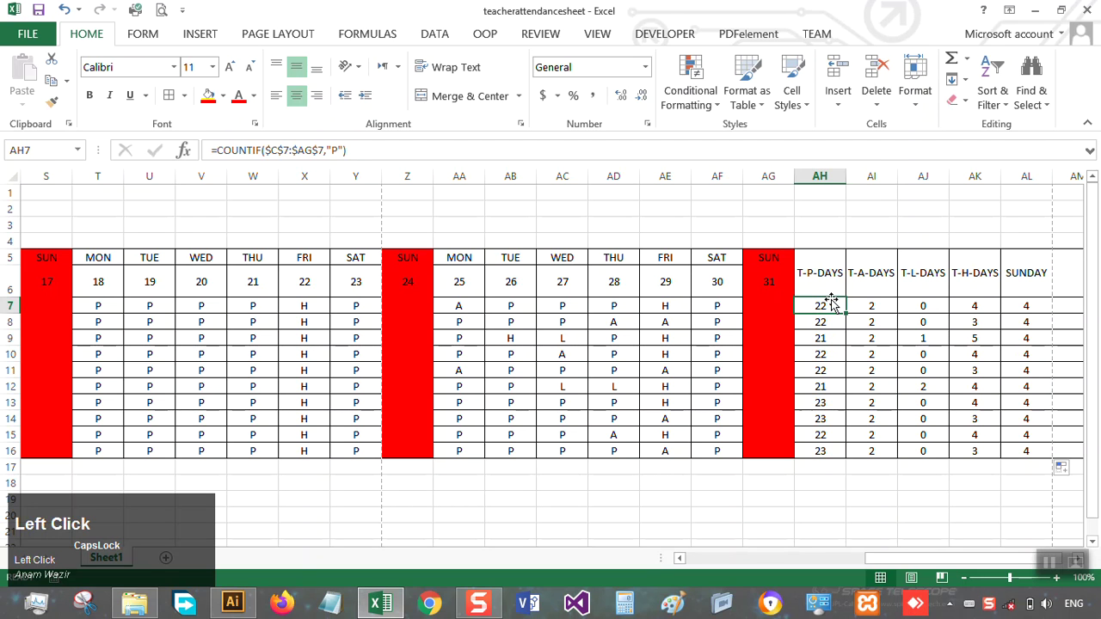
{"action": "left_click", "coordinate": [1027, 303]}
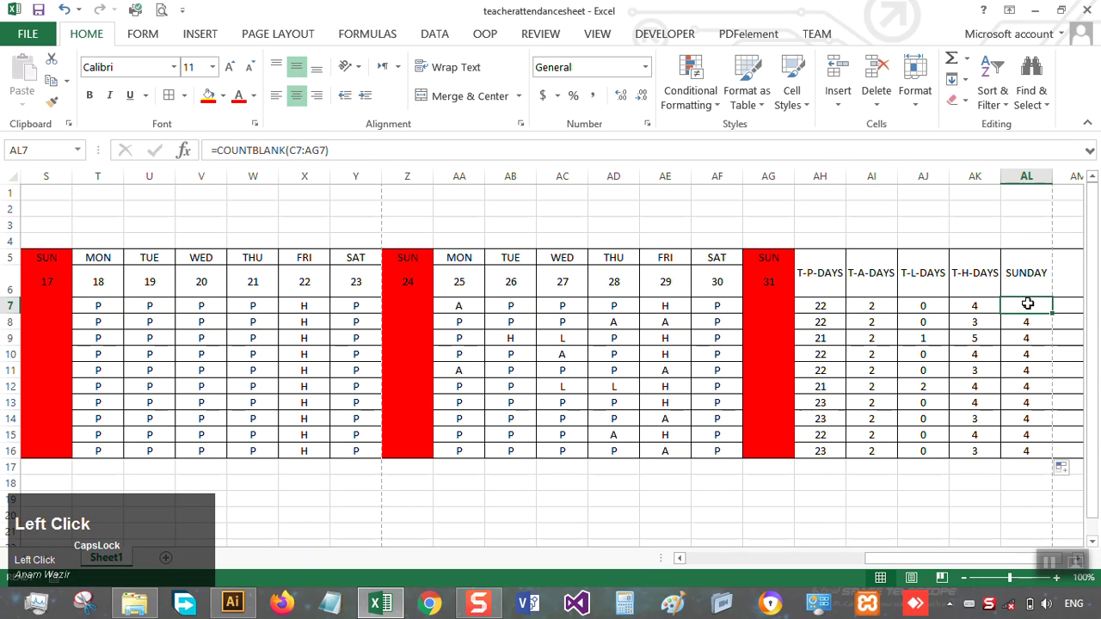
{"action": "left_click", "coordinate": [969, 303]}
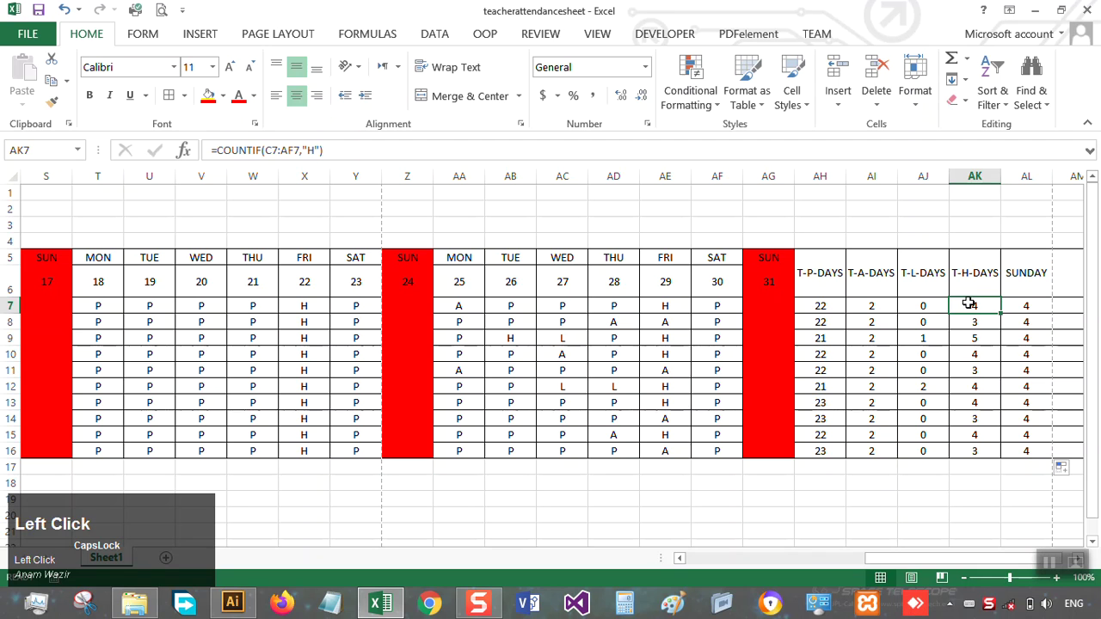
{"action": "left_click", "coordinate": [878, 309]}
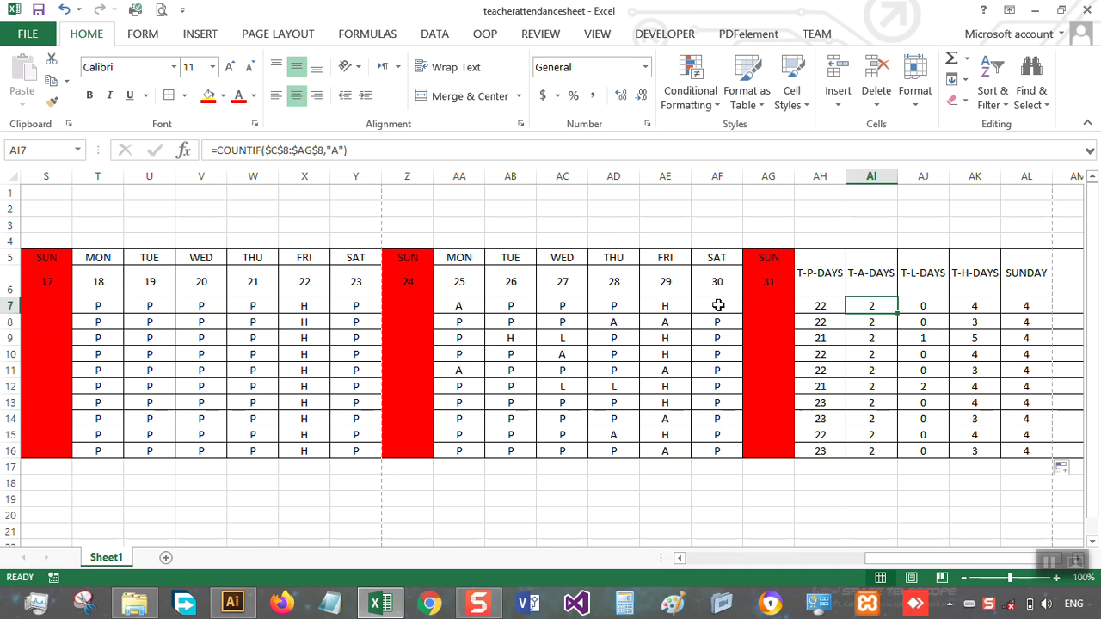
{"action": "left_click", "coordinate": [709, 305]}
{"action": "key", "text": "Left"}
{"action": "key", "text": "Left"}
{"action": "key", "text": "Left"}
{"action": "key", "text": "Left"}
{"action": "key", "text": "Left"}
{"action": "key", "text": "Left"}
{"action": "key", "text": "Left"}
{"action": "key", "text": "Left"}
{"action": "key", "text": "Left"}
{"action": "key", "text": "Left"}
{"action": "key", "text": "Left"}
{"action": "key", "text": "Left"}
{"action": "key", "text": "Left"}
{"action": "key", "text": "Left"}
{"action": "key", "text": "Left"}
{"action": "key", "text": "Left"}
{"action": "key", "text": "Left"}
{"action": "key", "text": "Left"}
{"action": "key", "text": "Left"}
{"action": "key", "text": "Left"}
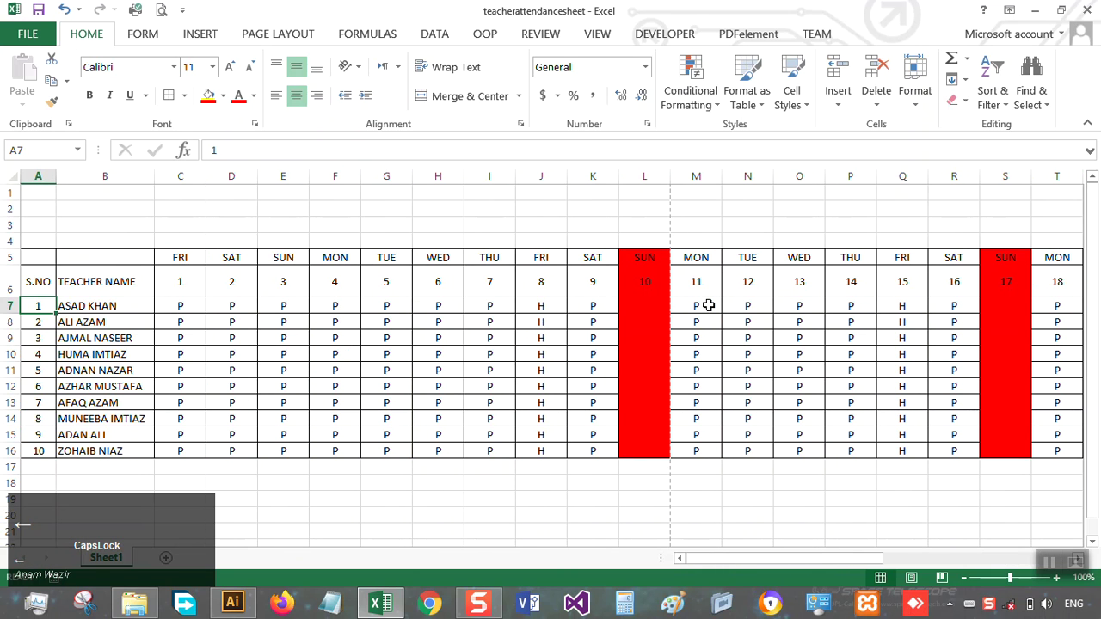
{"action": "key", "text": "Right"}
{"action": "key", "text": "Right"}
{"action": "key", "text": "Right"}
{"action": "key", "text": "Right"}
{"action": "key", "text": "Right"}
{"action": "key", "text": "Right"}
{"action": "key", "text": "Right"}
{"action": "key", "text": "Right"}
{"action": "key", "text": "Right"}
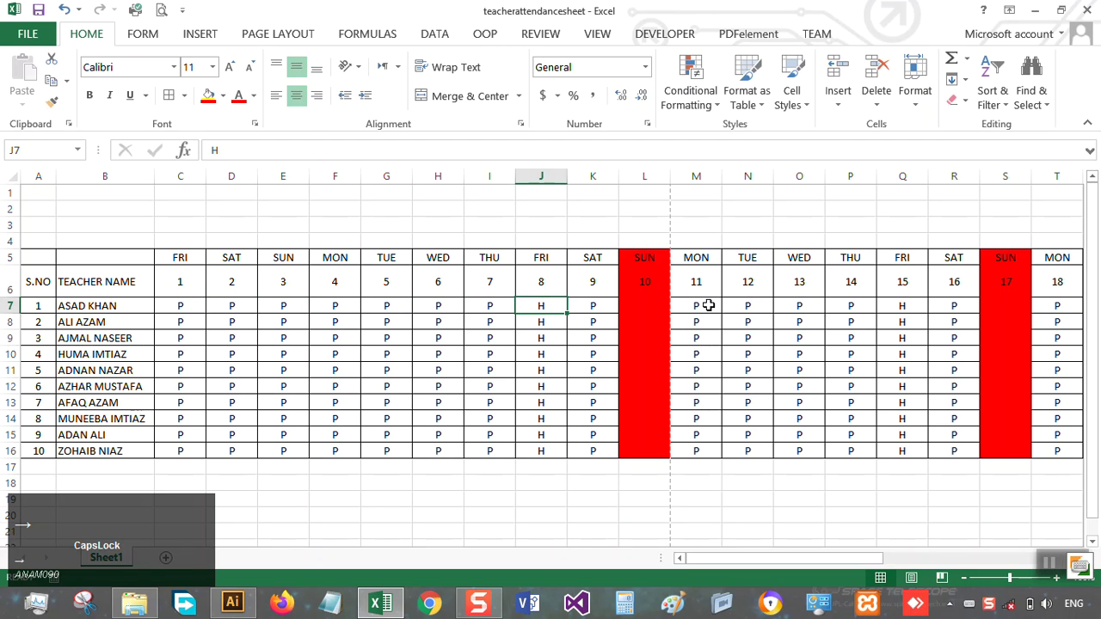
{"action": "key", "text": "Right"}
{"action": "key", "text": "Right"}
{"action": "key", "text": "Right"}
{"action": "key", "text": "Right"}
{"action": "key", "text": "Right"}
{"action": "key", "text": "Right"}
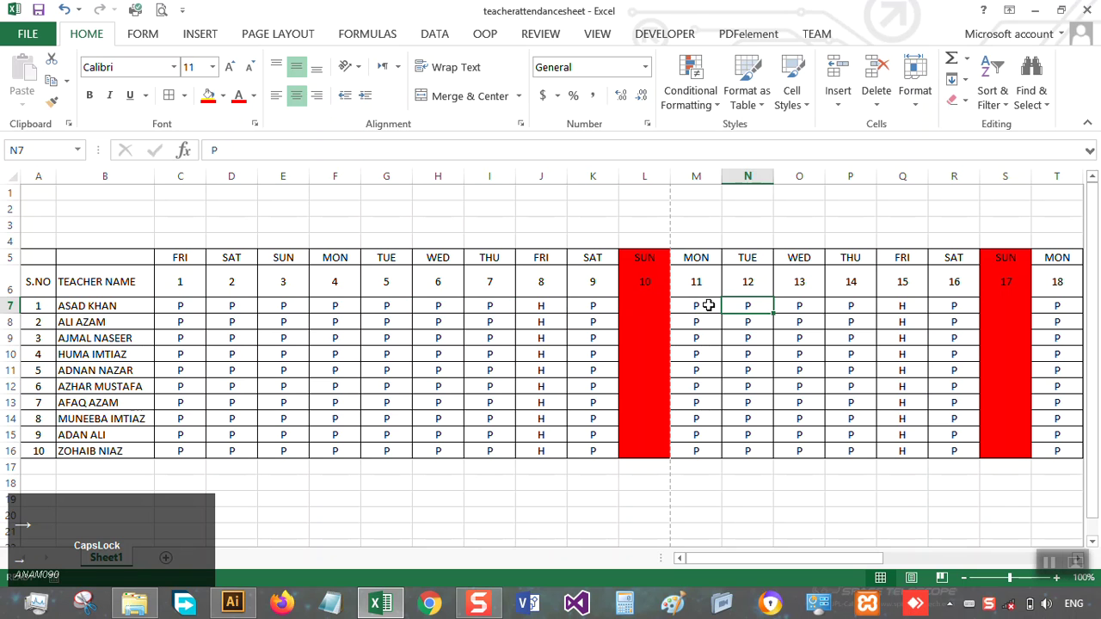
{"action": "key", "text": "Right"}
{"action": "key", "text": "Right"}
{"action": "key", "text": "Right"}
{"action": "key", "text": "Right"}
{"action": "key", "text": "Right"}
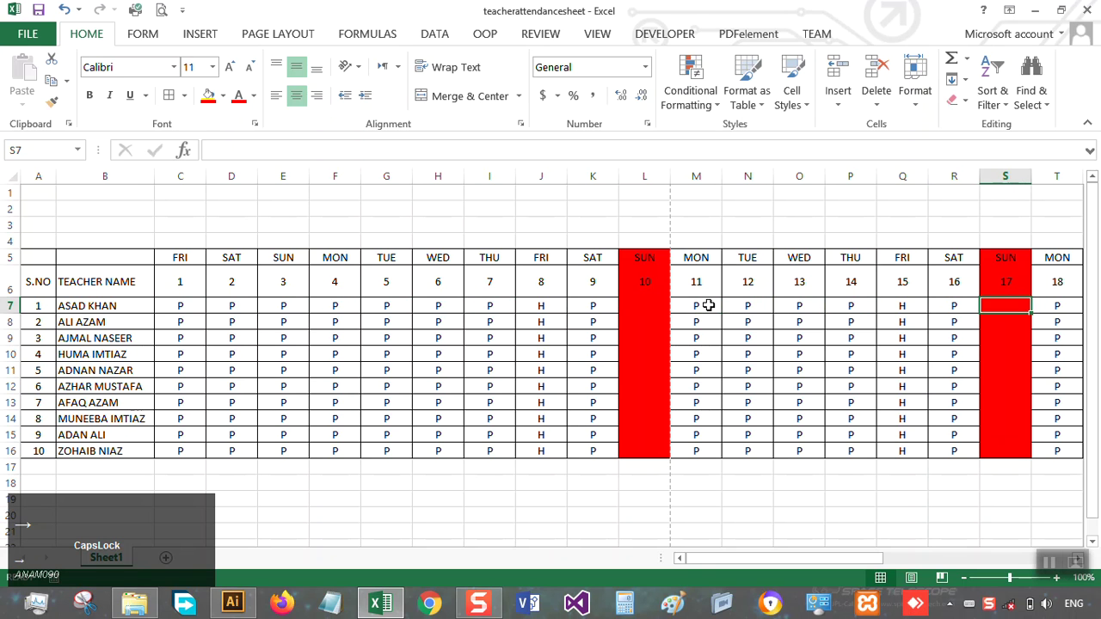
{"action": "key", "text": "Right"}
{"action": "key", "text": "Right"}
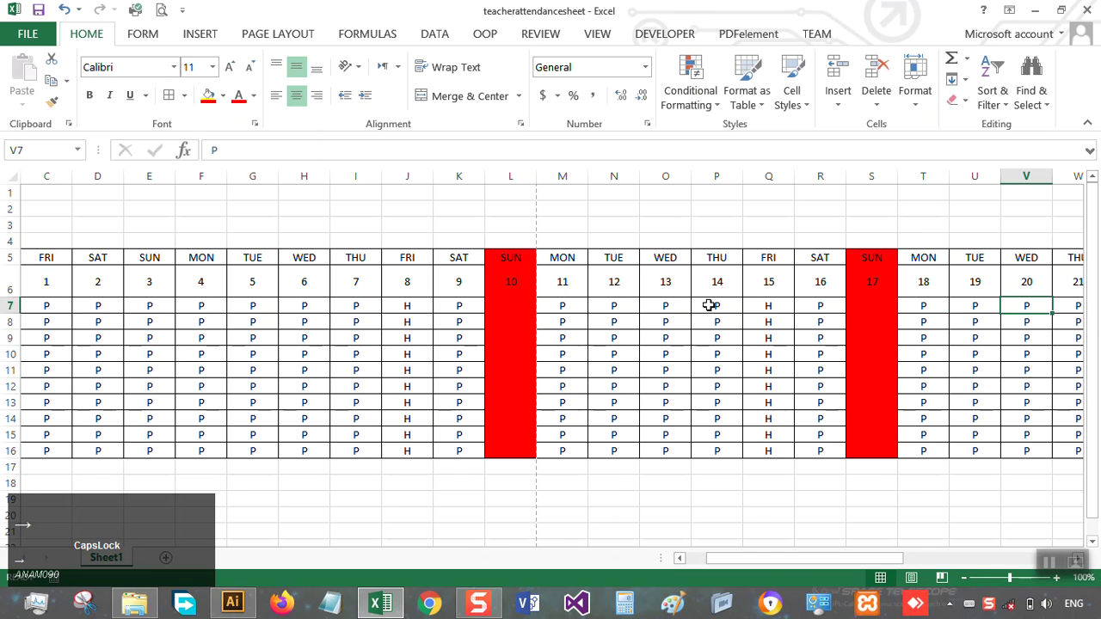
{"action": "key", "text": "Right"}
{"action": "key", "text": "Right"}
{"action": "key", "text": "Right"}
{"action": "key", "text": "Right"}
{"action": "key", "text": "Right"}
{"action": "key", "text": "Right"}
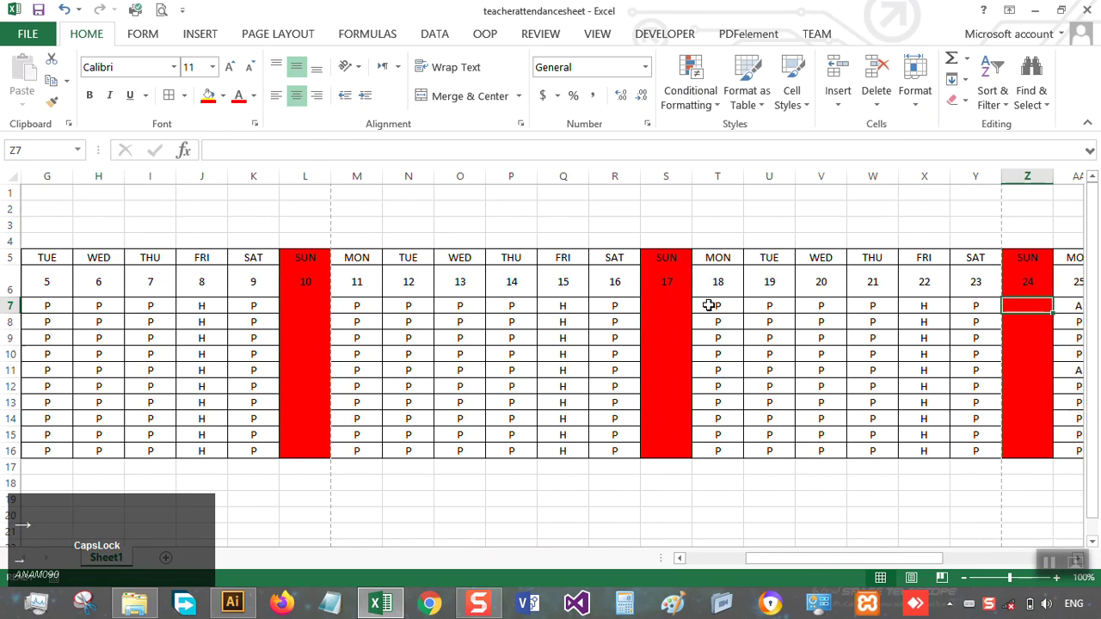
{"action": "key", "text": "Right"}
{"action": "key", "text": "Right"}
{"action": "key", "text": "Right"}
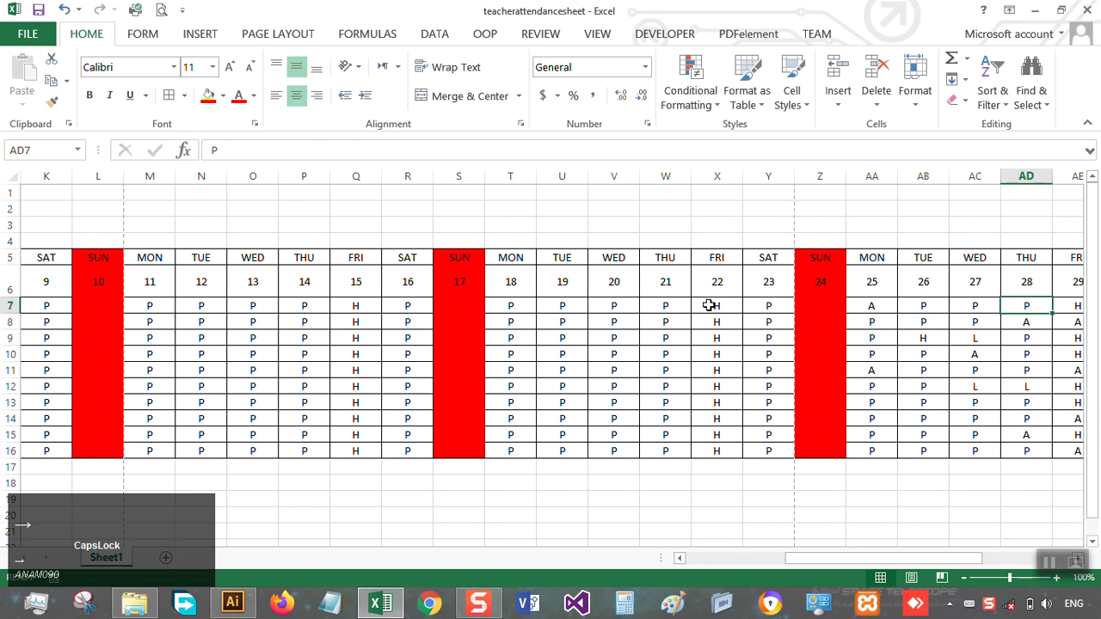
{"action": "key", "text": "Right"}
{"action": "key", "text": "Right"}
{"action": "key", "text": "Right"}
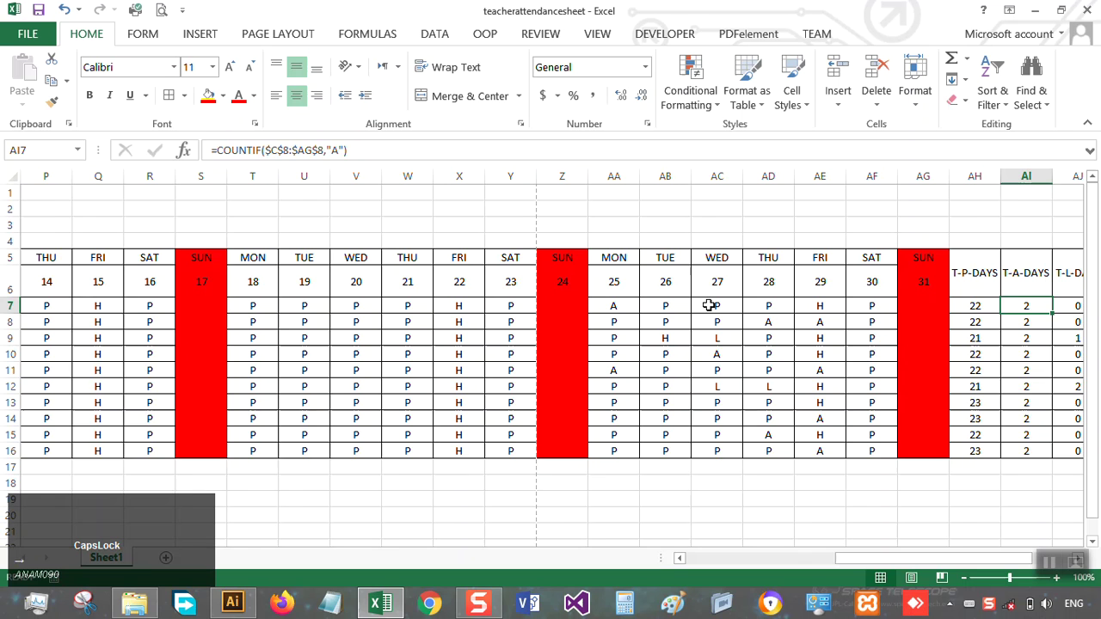
{"action": "key", "text": "Right"}
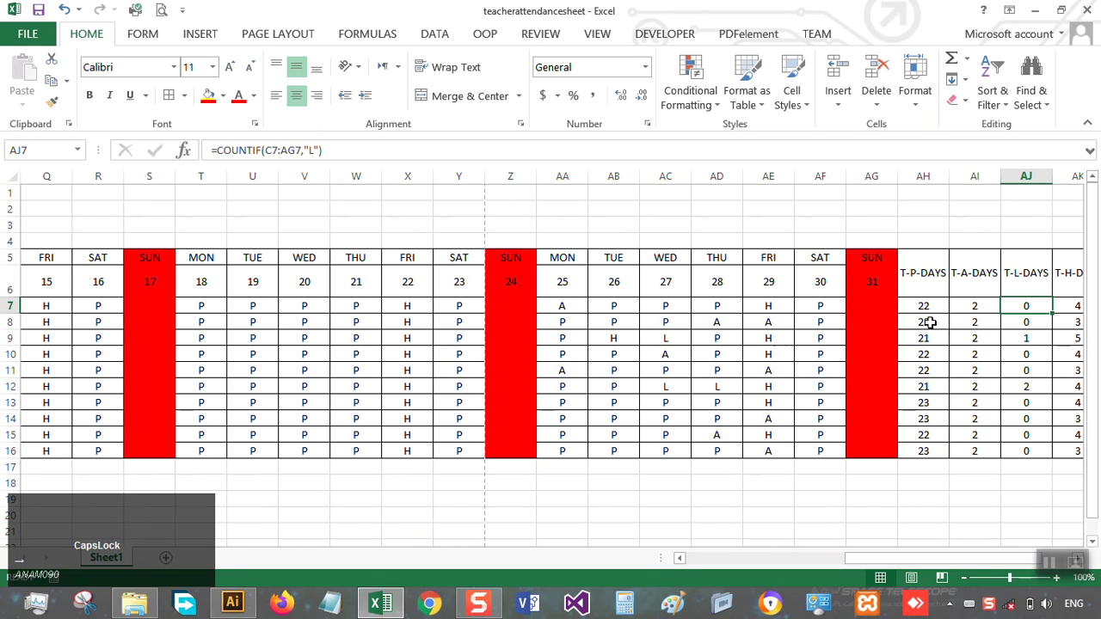
Step: Change the absent formula in AI7 to =COUNTIF($C$7:$AG$7,"A")
{"action": "left_click", "coordinate": [985, 306]}
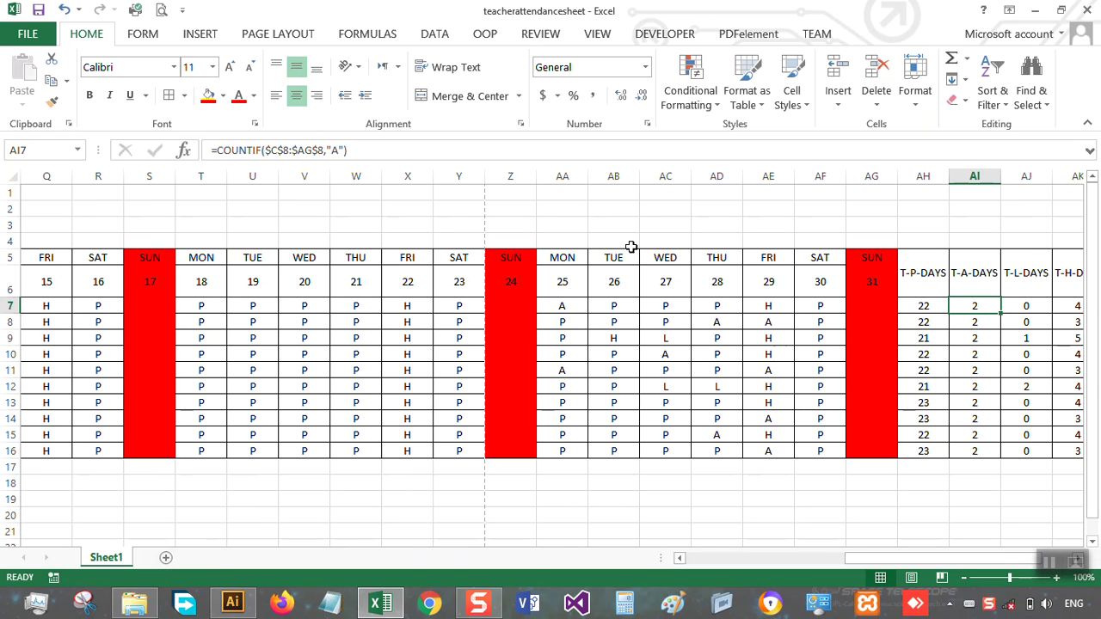
{"action": "left_click", "coordinate": [289, 150]}
{"action": "key", "text": "BackSpace"}
{"action": "type", "text": "7"}
{"action": "left_click", "coordinate": [322, 151]}
{"action": "key", "text": "BackSpace"}
{"action": "type", "text": "7"}
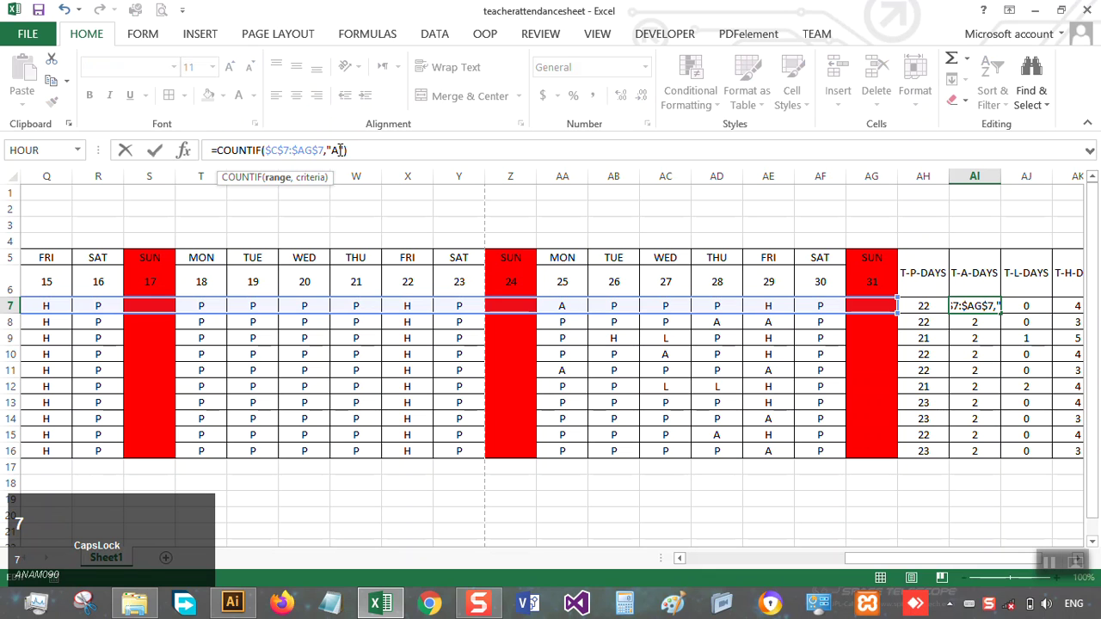
{"action": "left_click", "coordinate": [355, 151]}
{"action": "key", "text": "Return"}
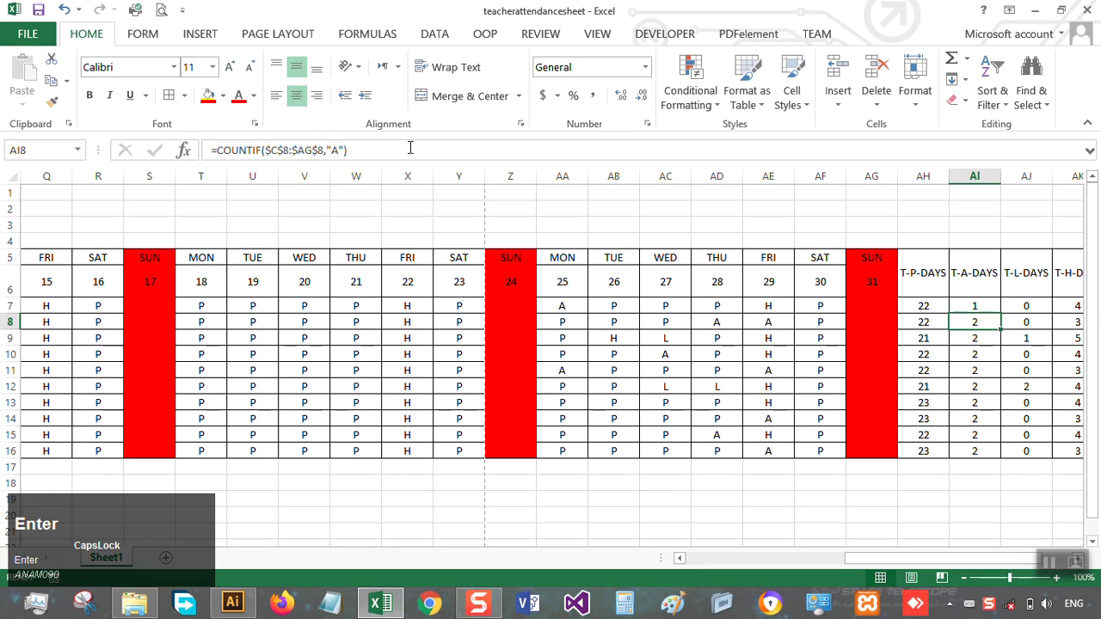
Step: Compare the absent formulas in AI7 and AI8, and clear the T-A-DAYS cells AI7 to AI16
{"action": "left_click", "coordinate": [971, 305]}
{"action": "key", "text": "Right"}
{"action": "key", "text": "Right"}
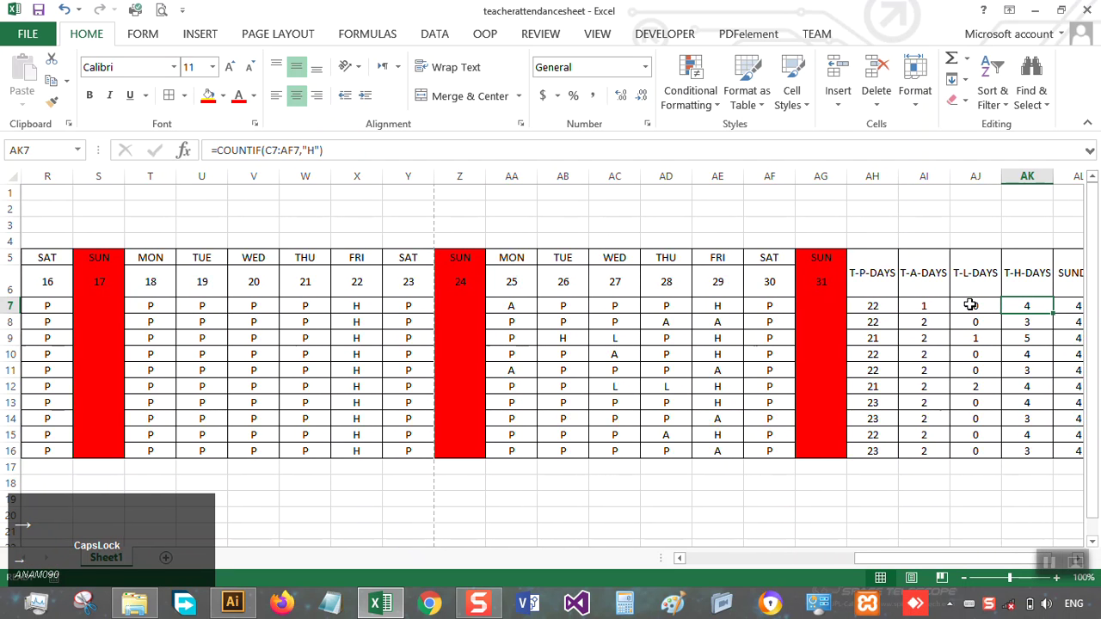
{"action": "left_click", "coordinate": [938, 304]}
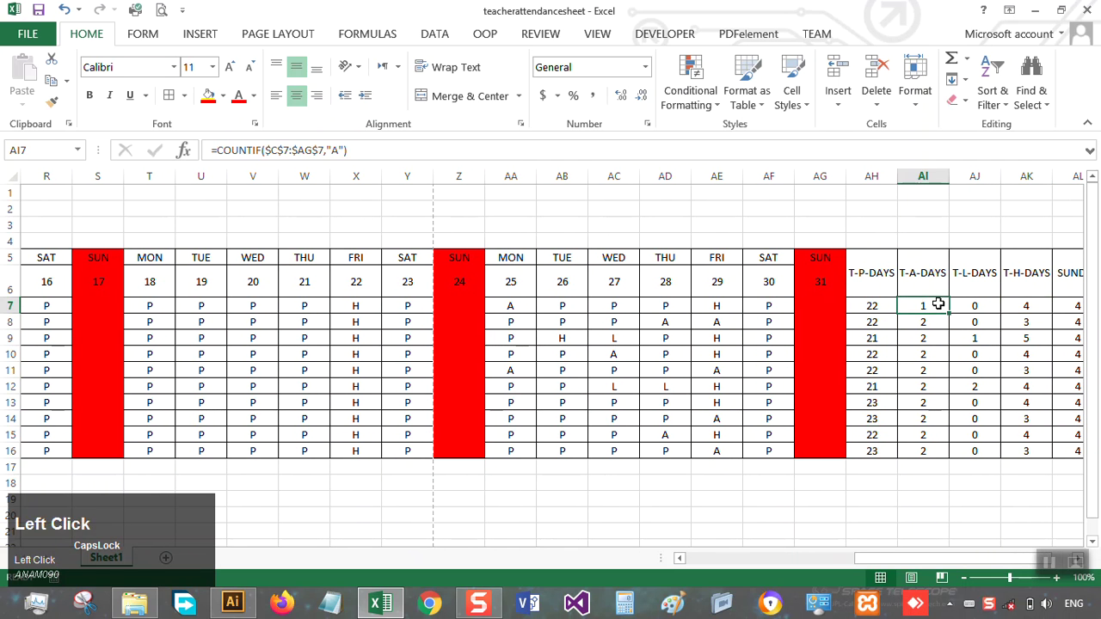
{"action": "left_click", "coordinate": [936, 322]}
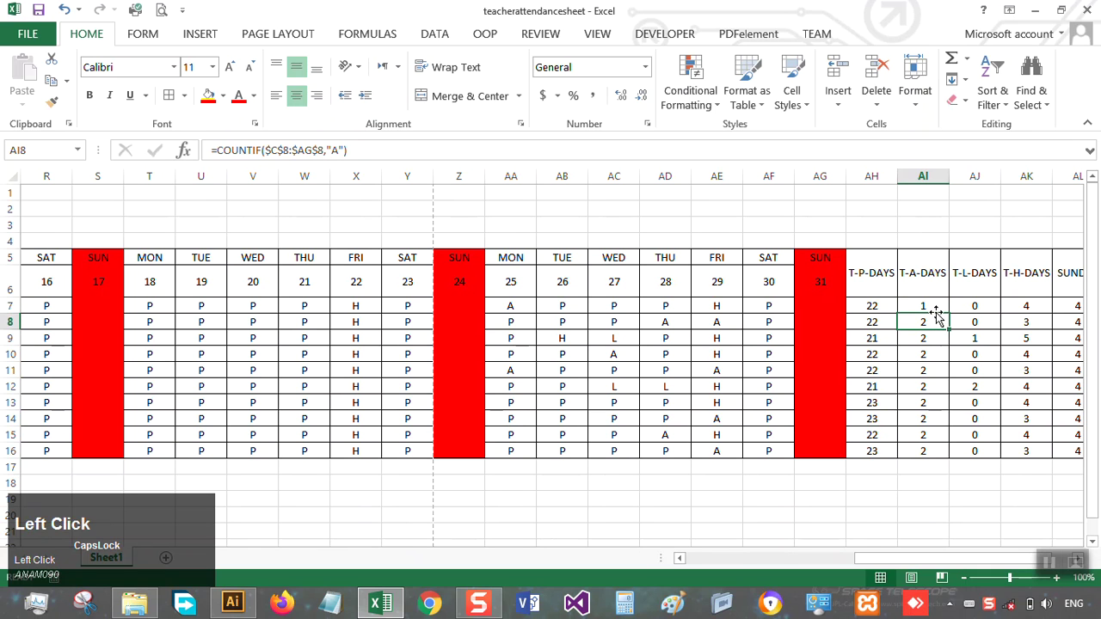
{"action": "left_click_drag", "start_coordinate": [917, 317], "coordinate": [924, 460]}
{"action": "key", "text": "Delete"}
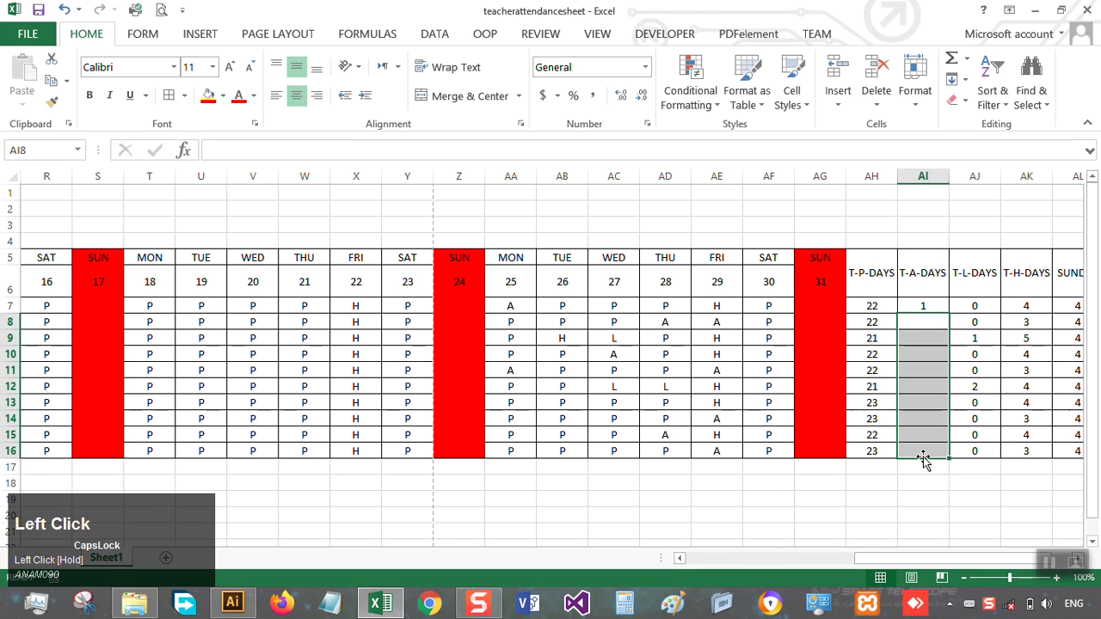
{"action": "left_click", "coordinate": [919, 308]}
{"action": "key", "text": "Delete"}
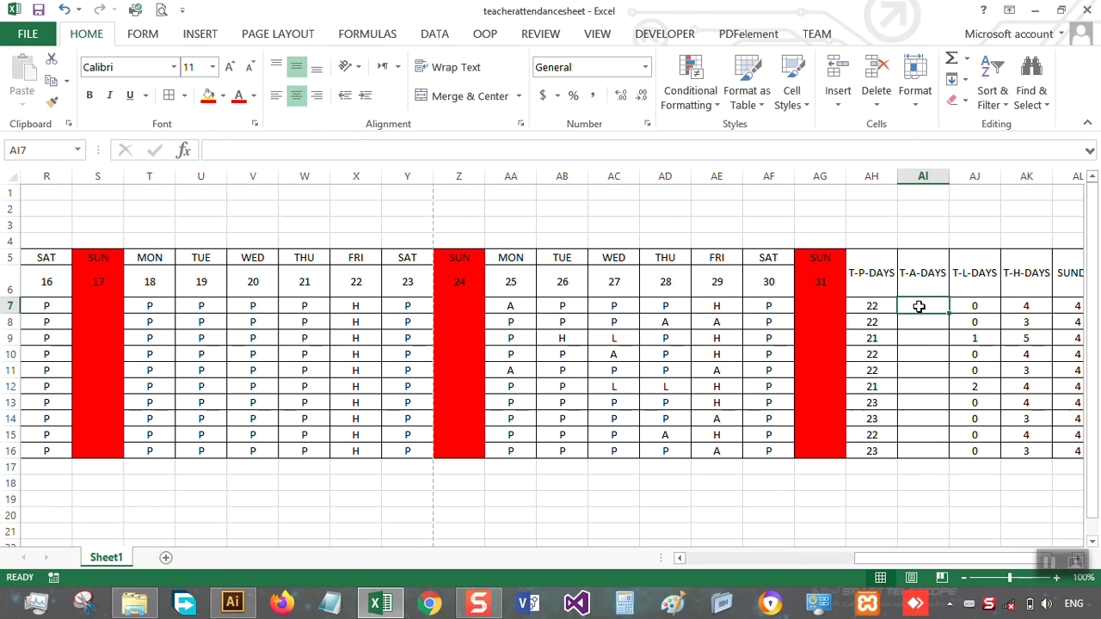
Step: Enter =COUNTIF(C7:AG7,"A") in AI7 under T-A-DAYS and fill it down to row 16
{"action": "key", "text": "Caps_Lock"}
{"action": "type", "text": "="}
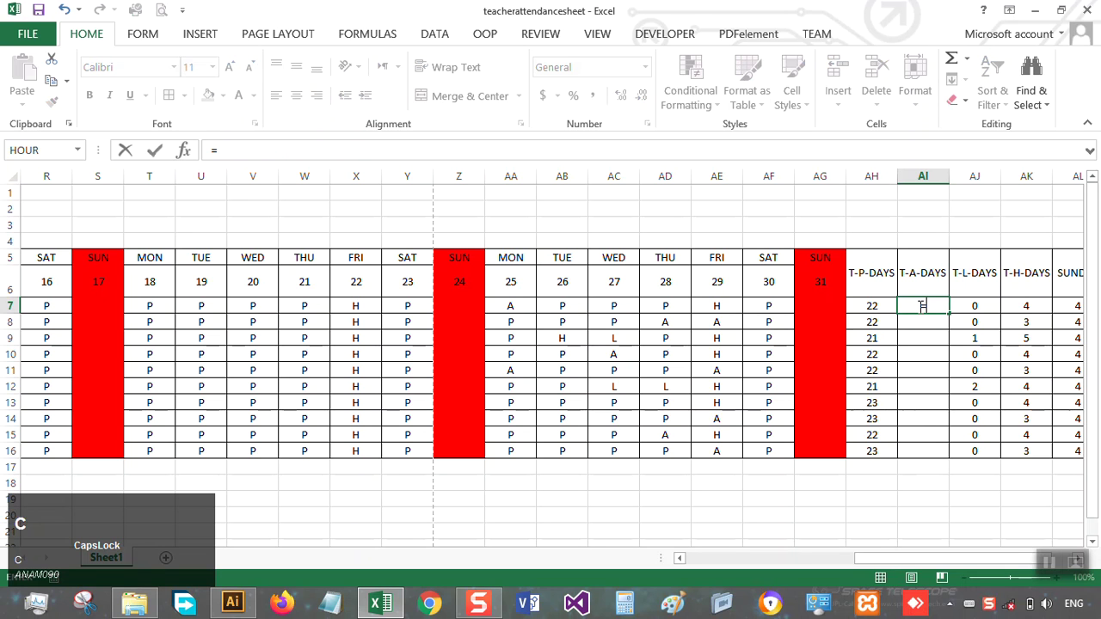
{"action": "type", "text": "COUNT"}
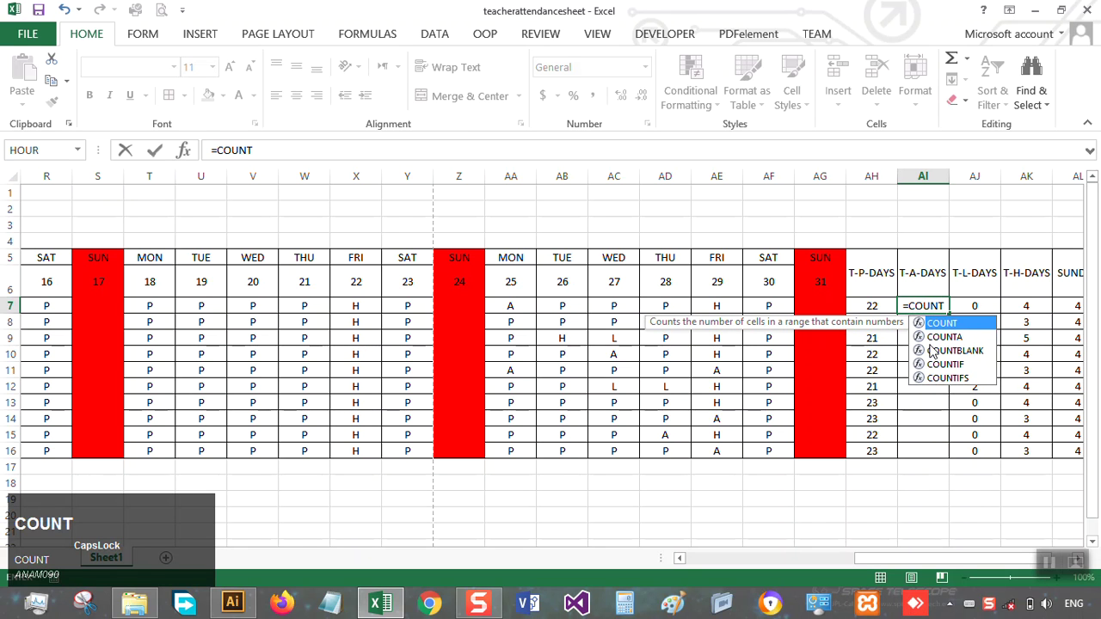
{"action": "double_click", "coordinate": [938, 363]}
{"action": "type", "text": "C6"}
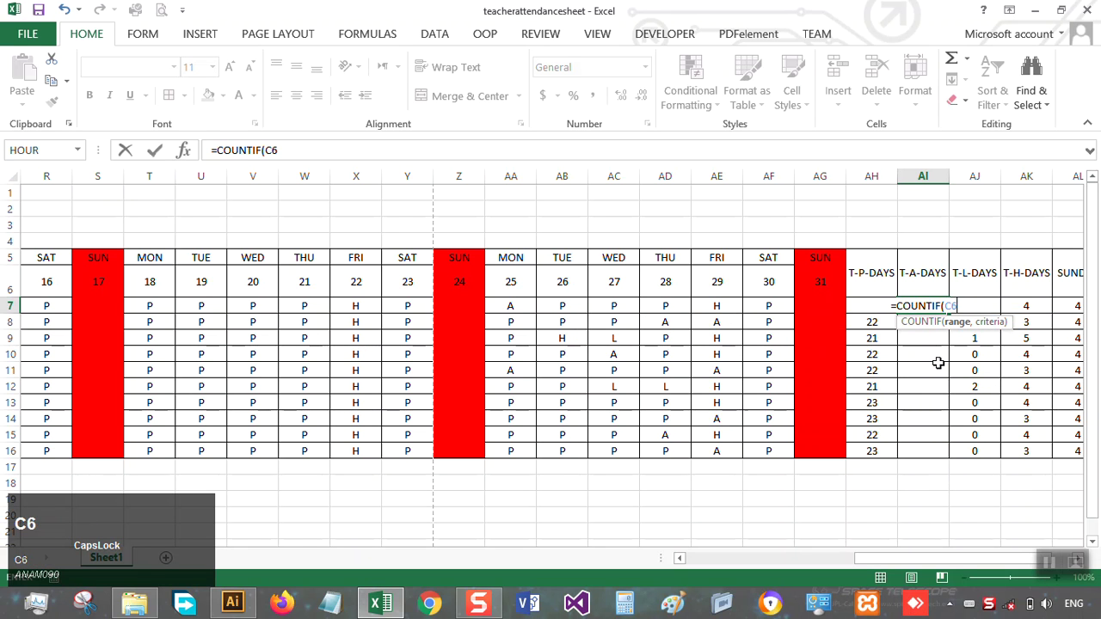
{"action": "key", "text": "BackSpace"}
{"action": "type", "text": "7:AG7"}
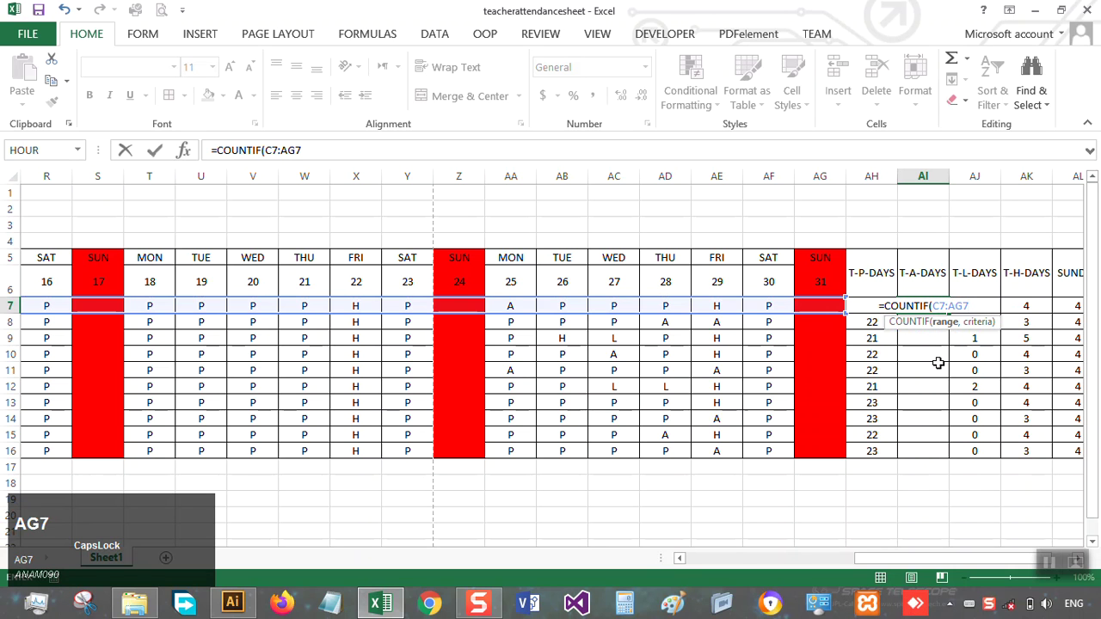
{"action": "type", "text": ",\"A\")"}
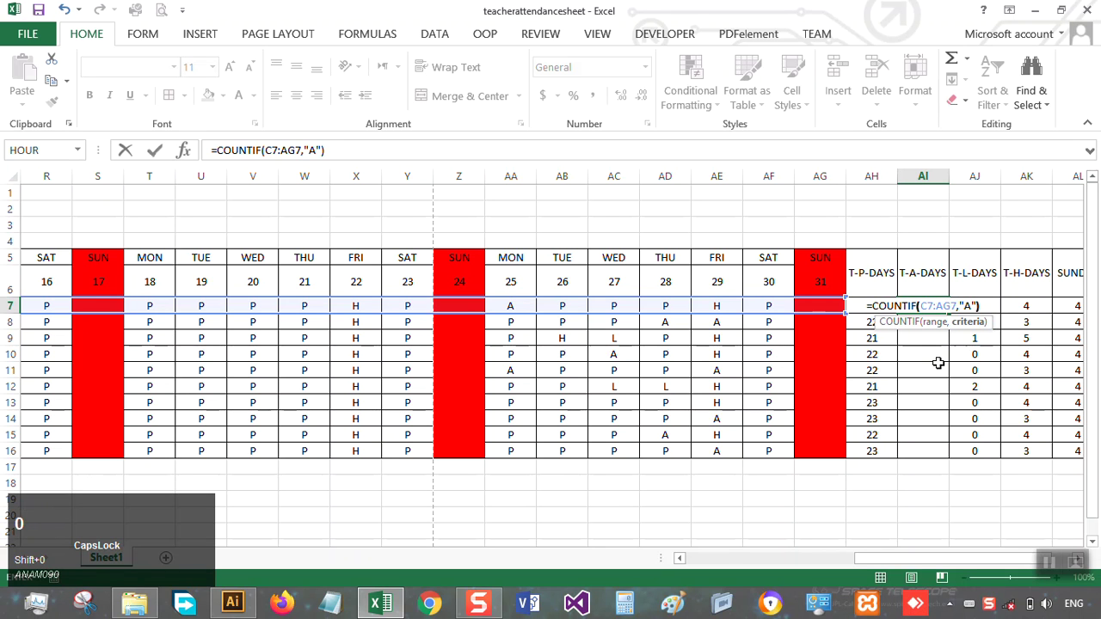
{"action": "key", "text": "Return"}
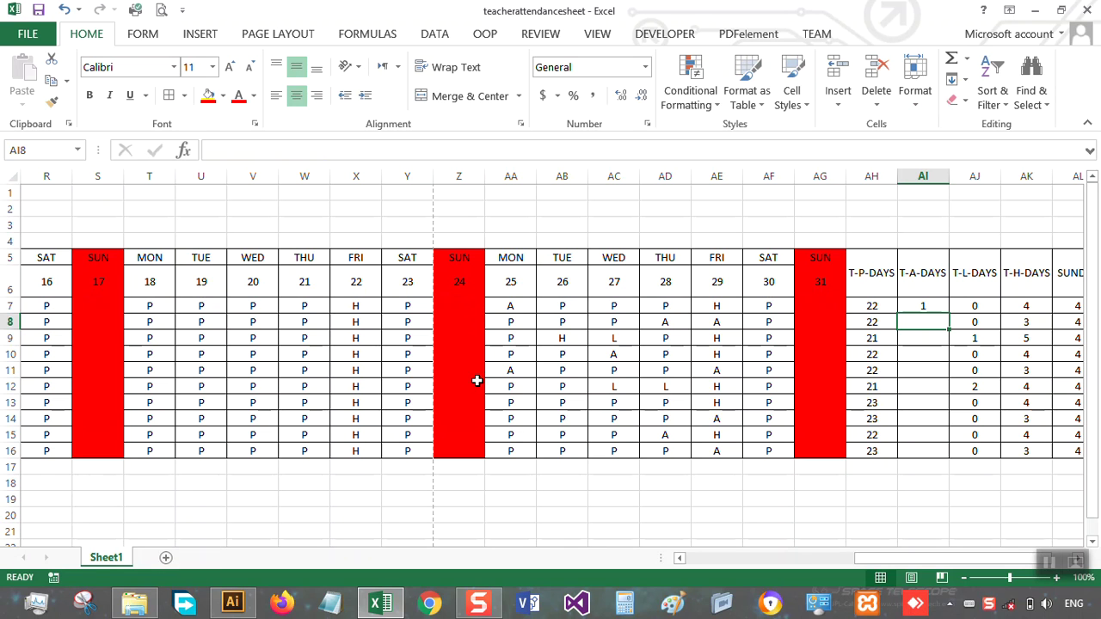
{"action": "left_click", "coordinate": [943, 307]}
{"action": "left_click_drag", "start_coordinate": [947, 313], "coordinate": [944, 454]}
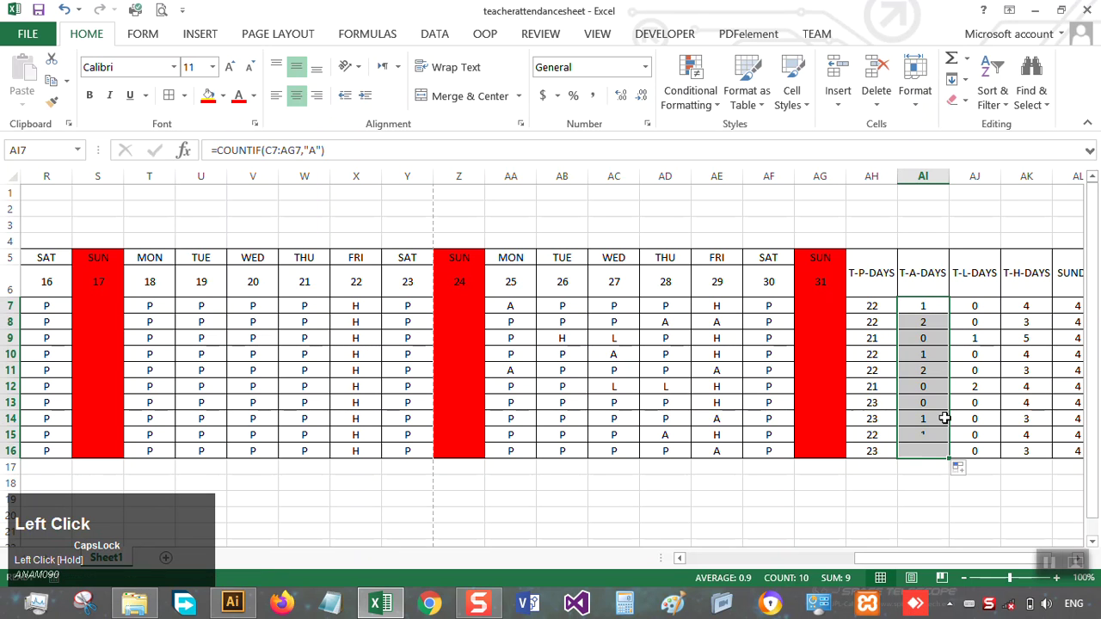
Step: Change the first teacher's attendance mark for day 27 in AC7 to L
{"action": "left_click", "coordinate": [978, 304]}
{"action": "left_click", "coordinate": [615, 307]}
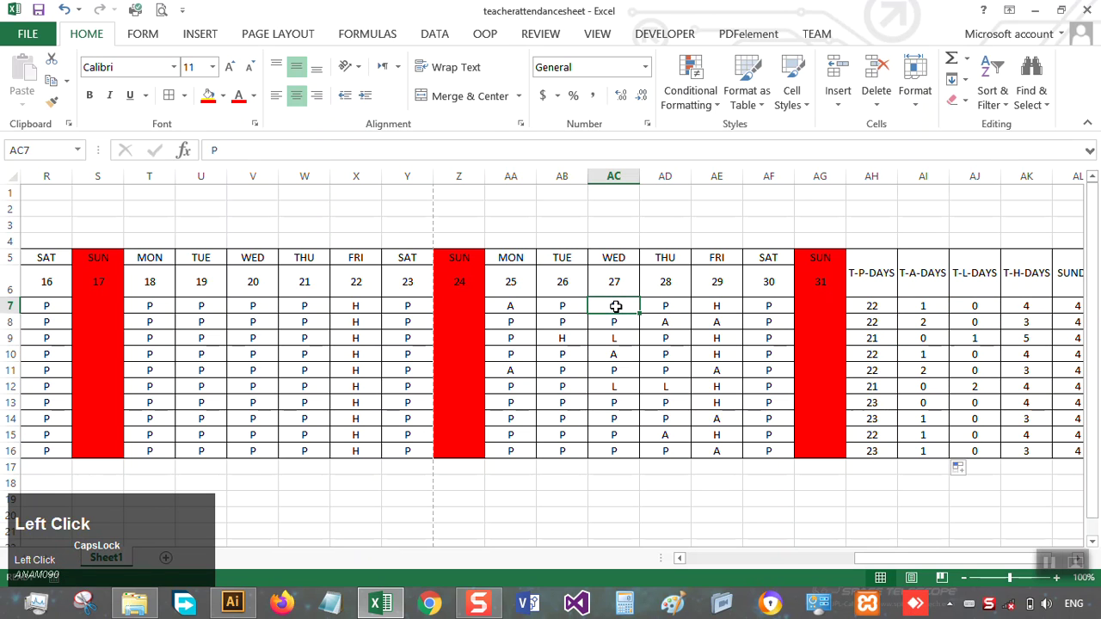
{"action": "type", "text": "L"}
{"action": "left_click", "coordinate": [633, 381]}
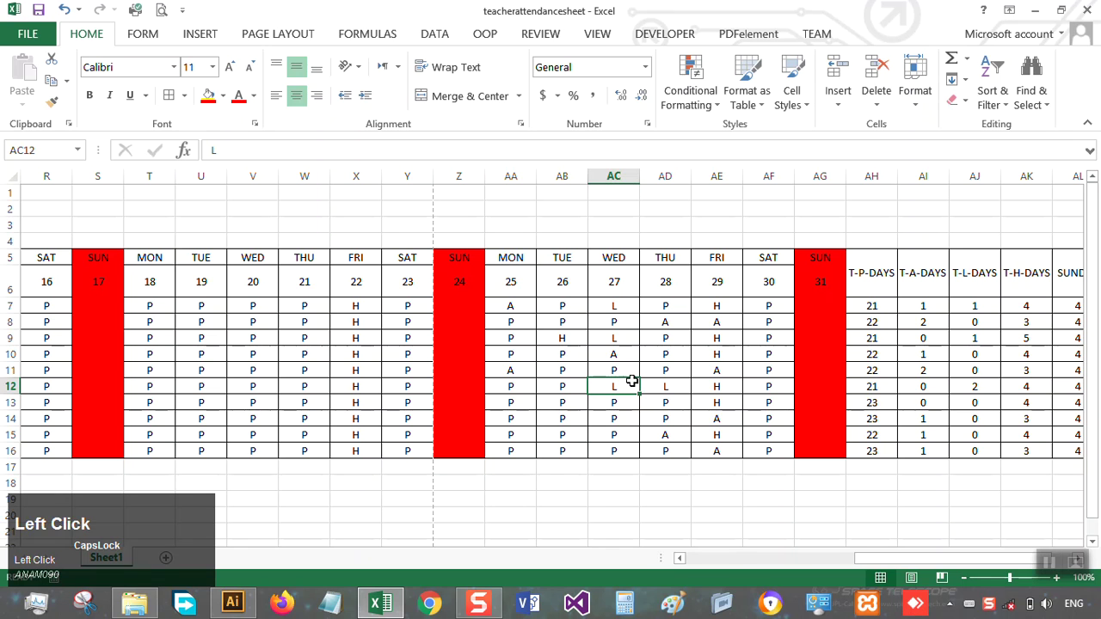
{"action": "left_click", "coordinate": [620, 307]}
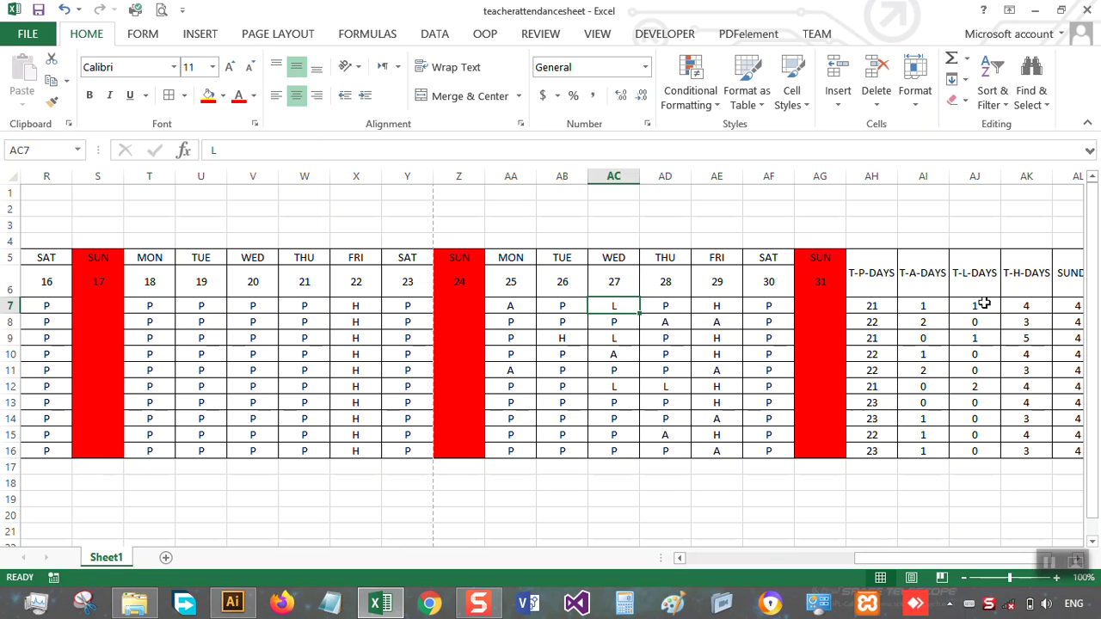
{"action": "left_click_drag", "start_coordinate": [1003, 562], "coordinate": [1032, 565]}
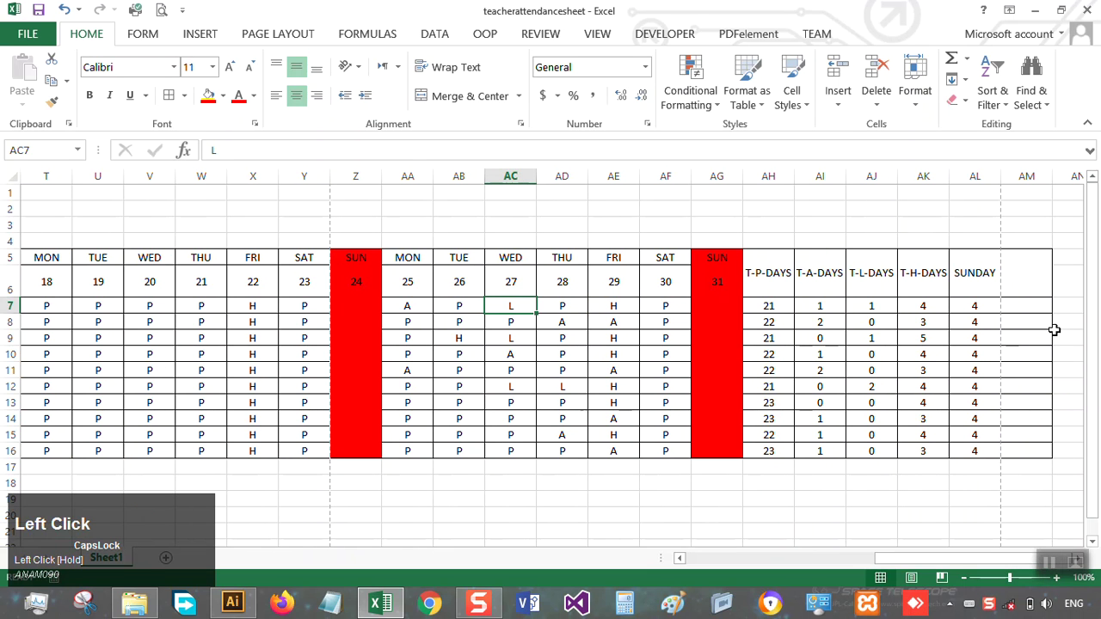
{"action": "left_click", "coordinate": [1040, 291]}
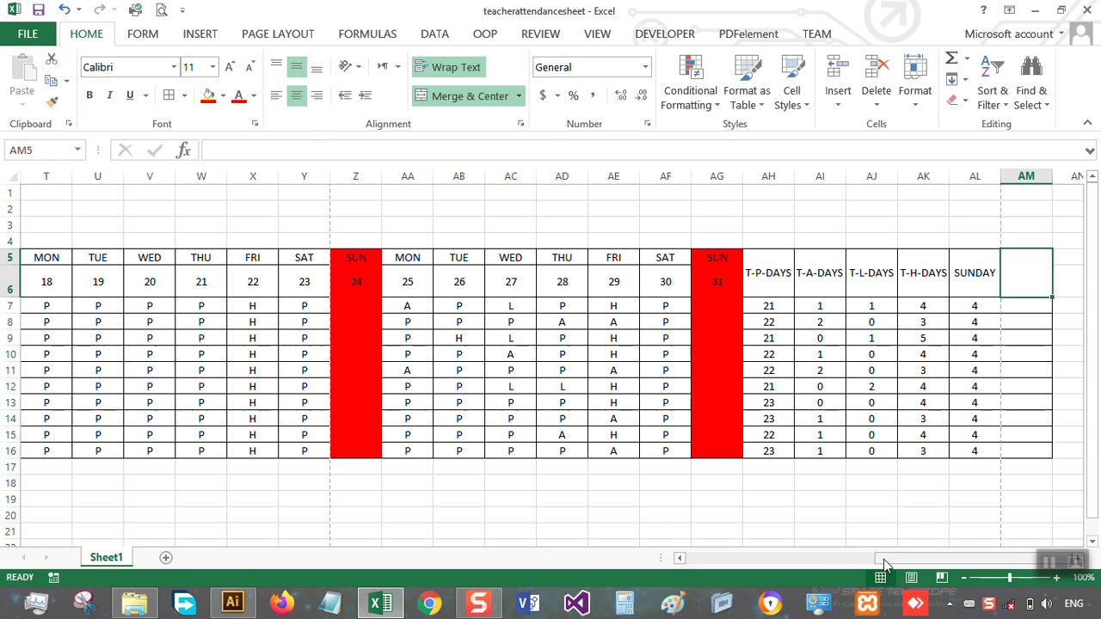
{"action": "left_click_drag", "start_coordinate": [886, 563], "coordinate": [649, 556]}
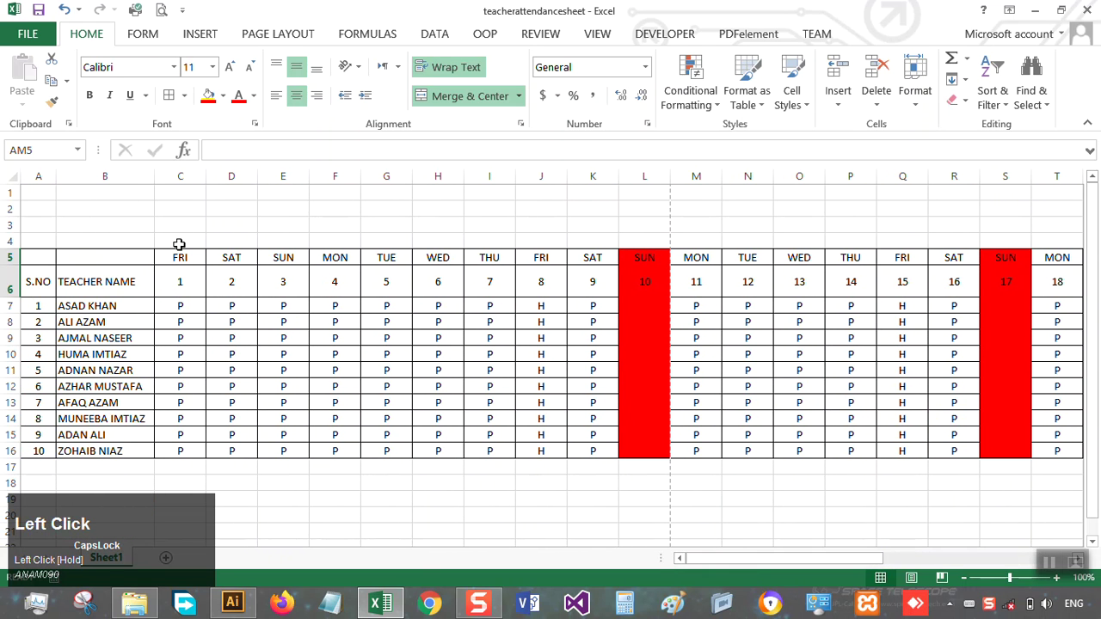
{"action": "left_click_drag", "start_coordinate": [32, 189], "coordinate": [814, 229]}
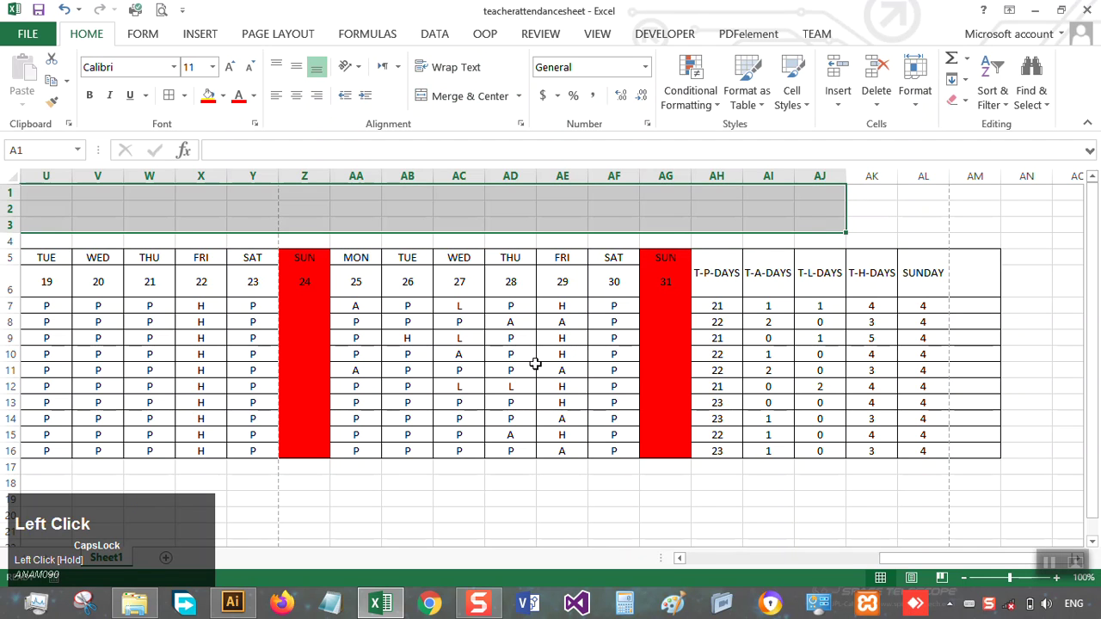
{"action": "left_click", "coordinate": [536, 368]}
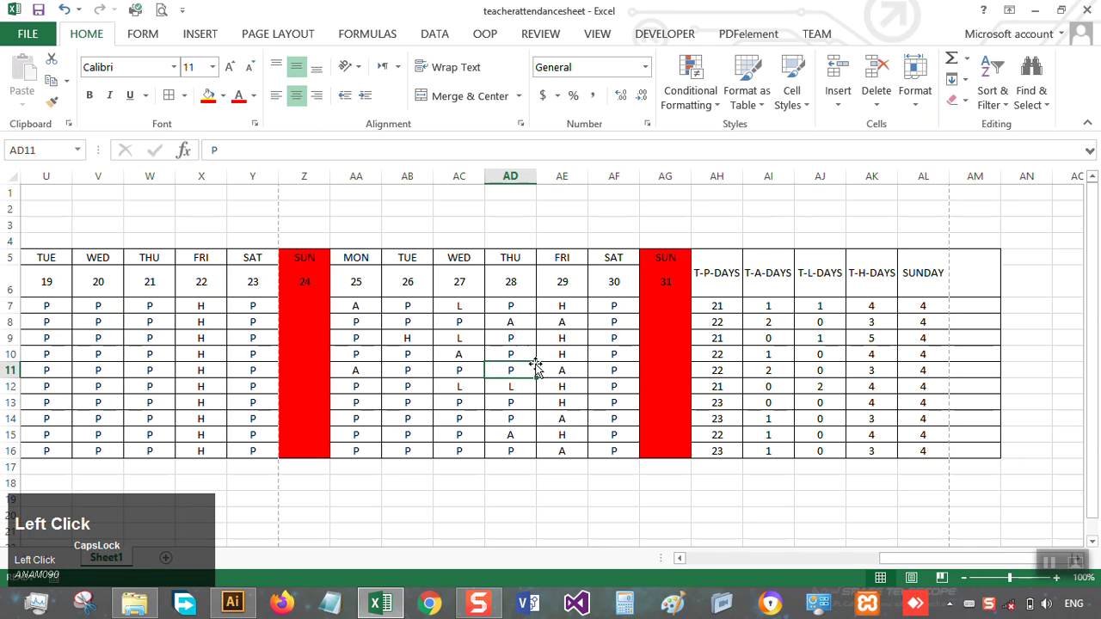
Step: AutoFit the widths of the day columns C to AG to their contents
{"action": "left_click", "coordinate": [694, 559]}
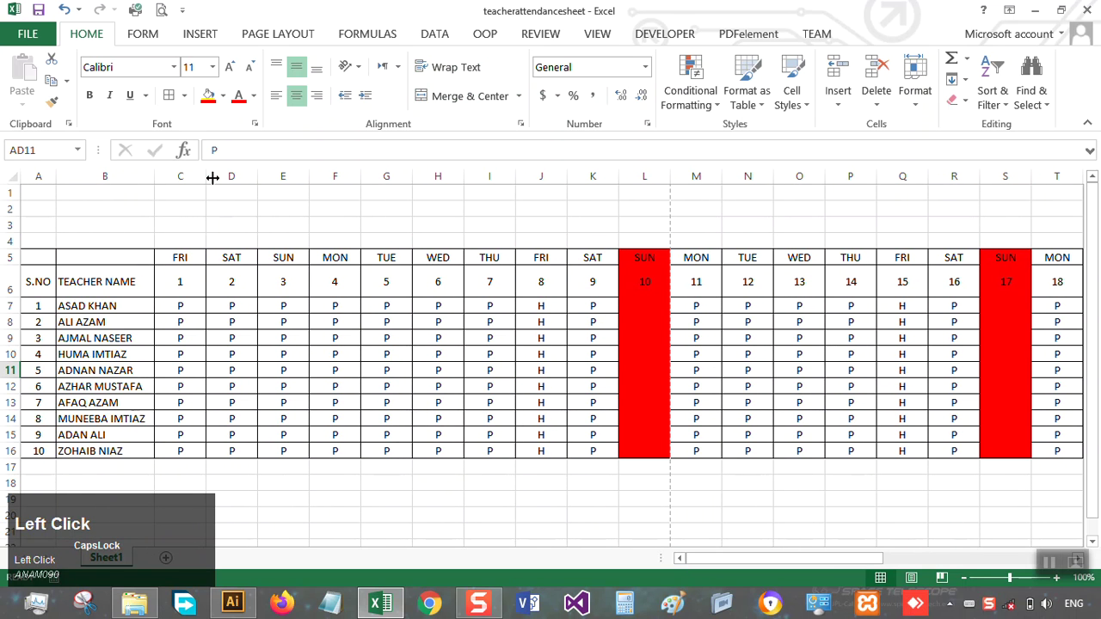
{"action": "left_click_drag", "start_coordinate": [204, 177], "coordinate": [198, 175]}
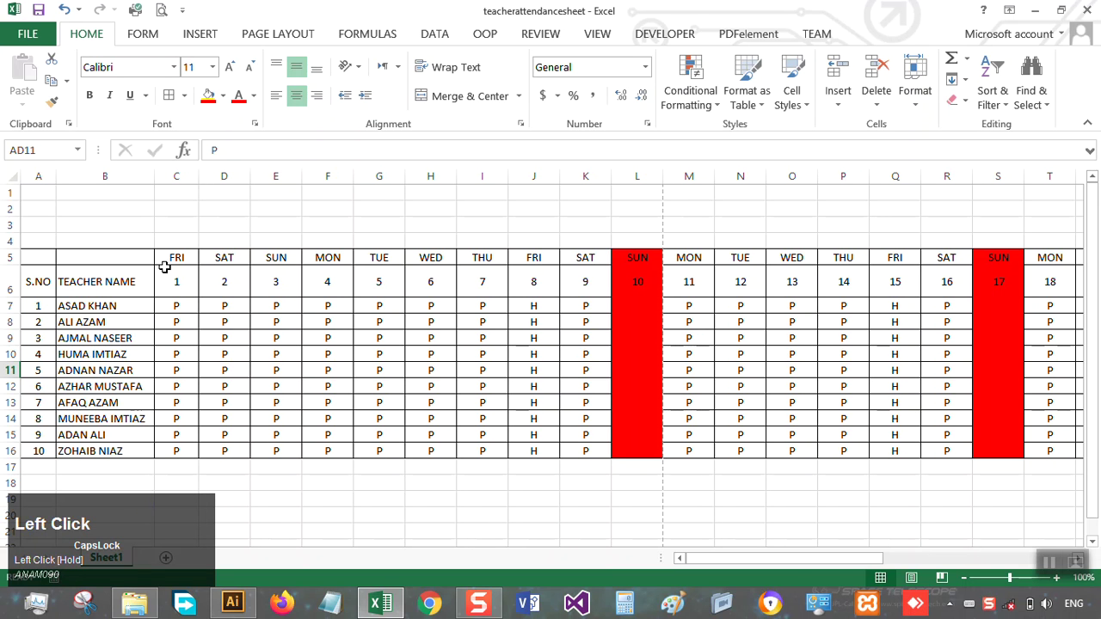
{"action": "left_click_drag", "start_coordinate": [168, 258], "coordinate": [666, 447]}
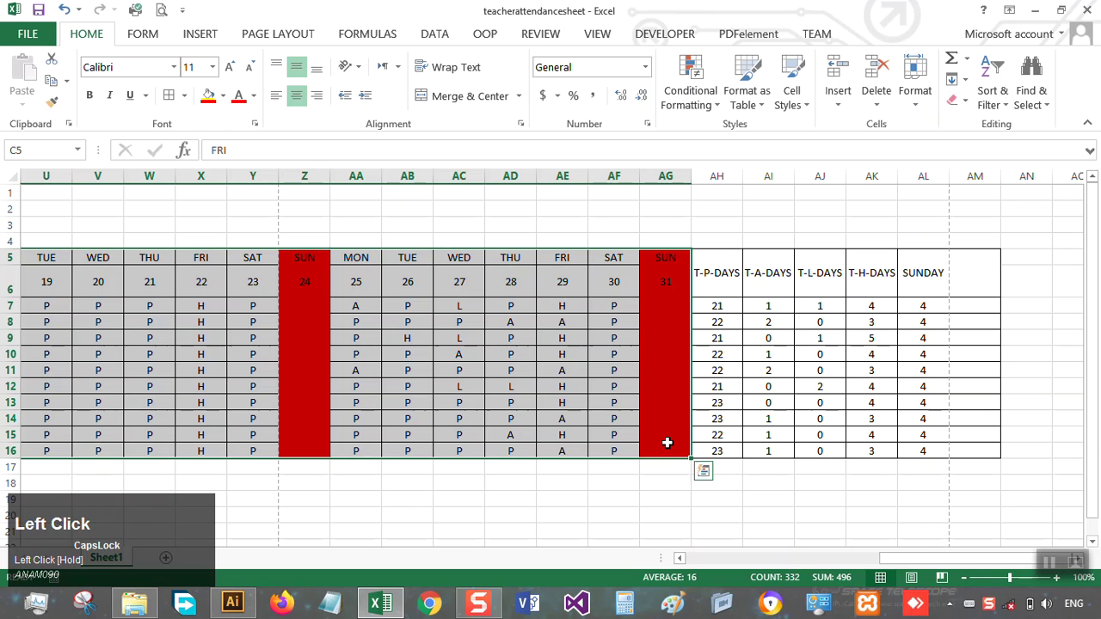
{"action": "left_click", "coordinate": [919, 104]}
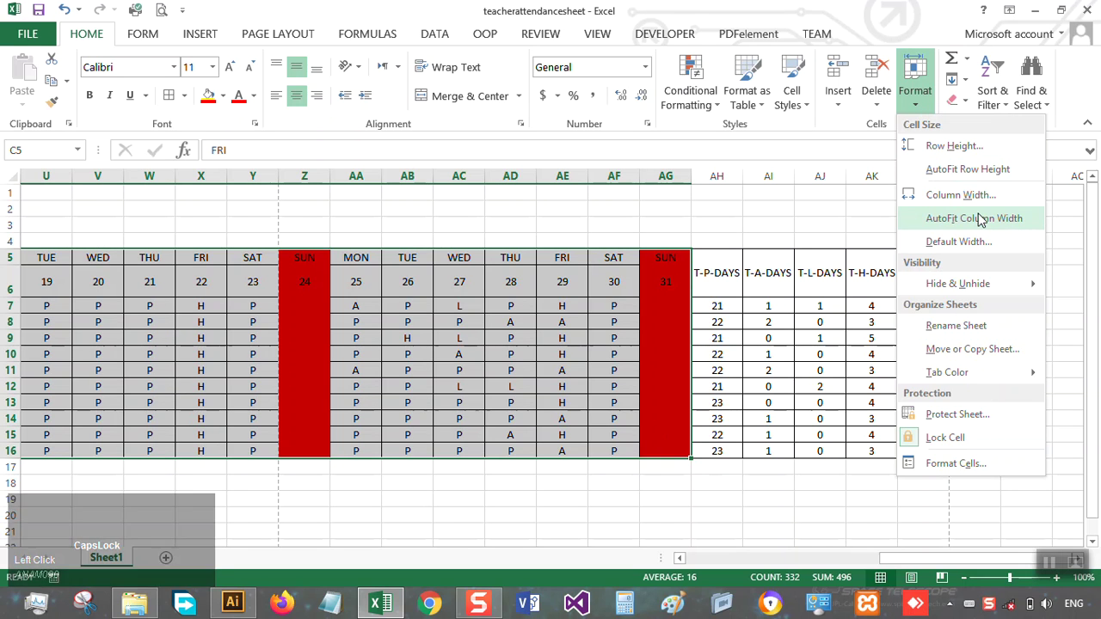
{"action": "left_click", "coordinate": [979, 219]}
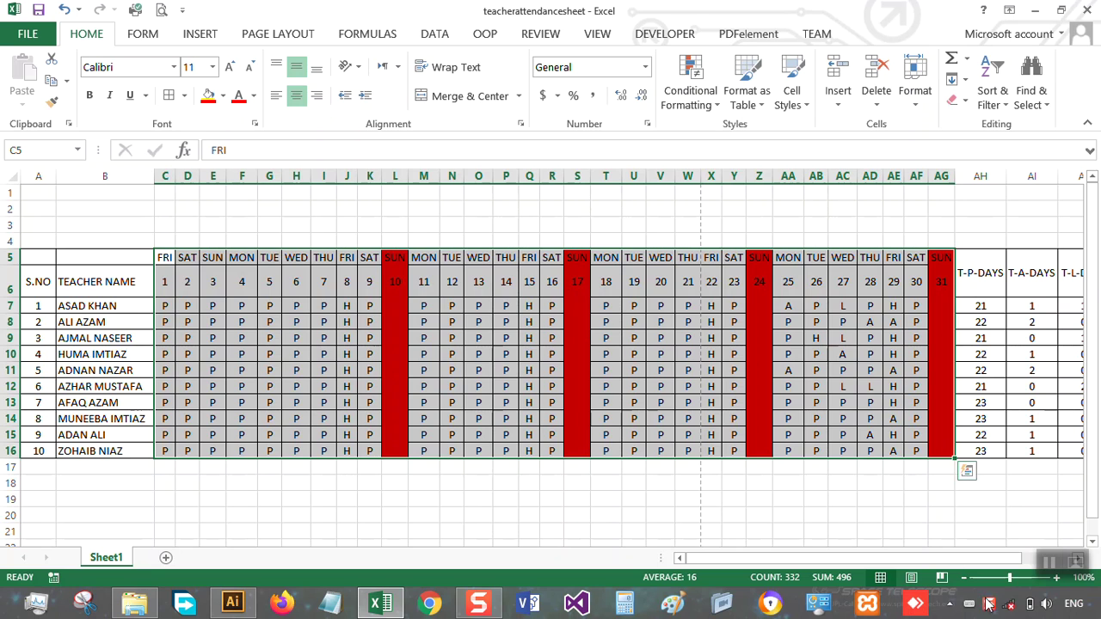
{"action": "left_click", "coordinate": [427, 401]}
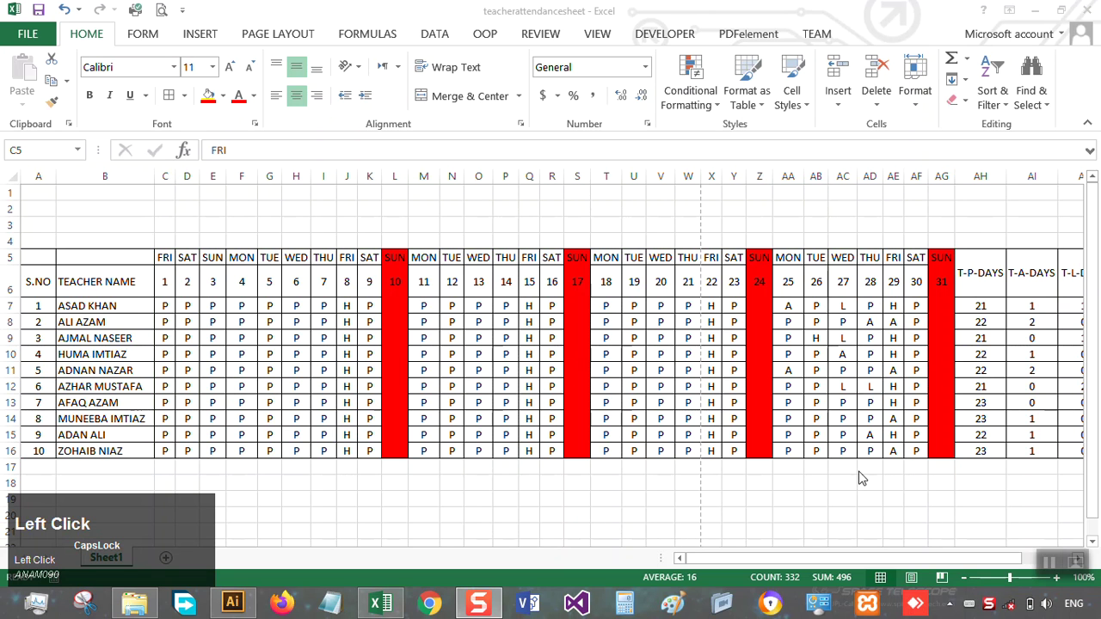
{"action": "left_click", "coordinate": [800, 568]}
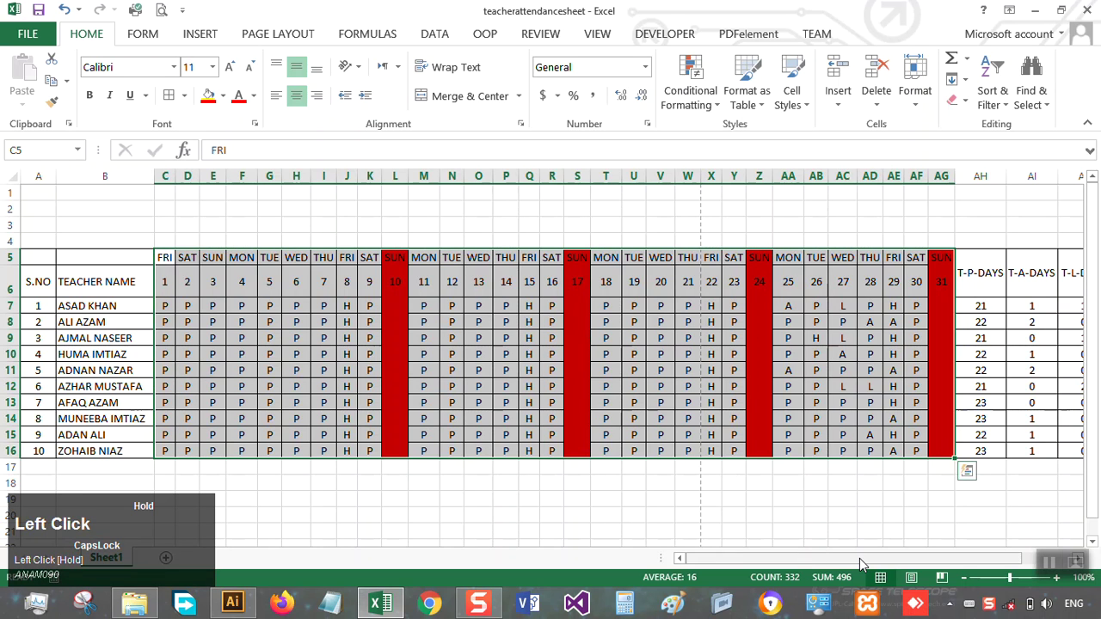
Step: AutoFit the widths of the total columns AH to AL, from T-P-DAYS to SUNDAY
{"action": "left_click_drag", "start_coordinate": [859, 558], "coordinate": [909, 558]}
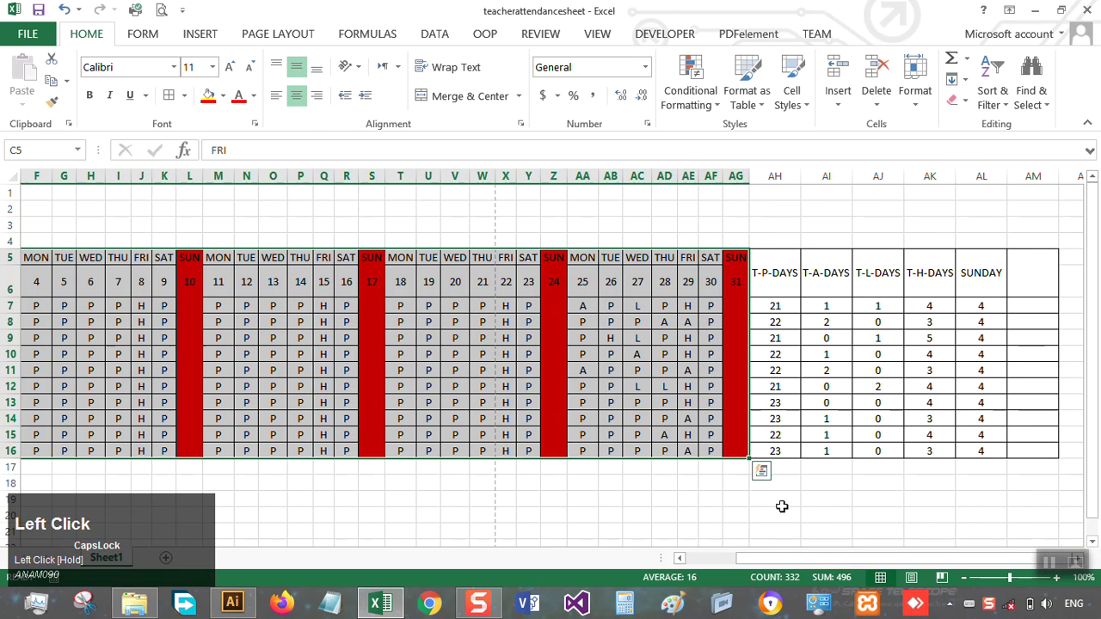
{"action": "left_click_drag", "start_coordinate": [777, 277], "coordinate": [991, 445]}
{"action": "left_click", "coordinate": [914, 86]}
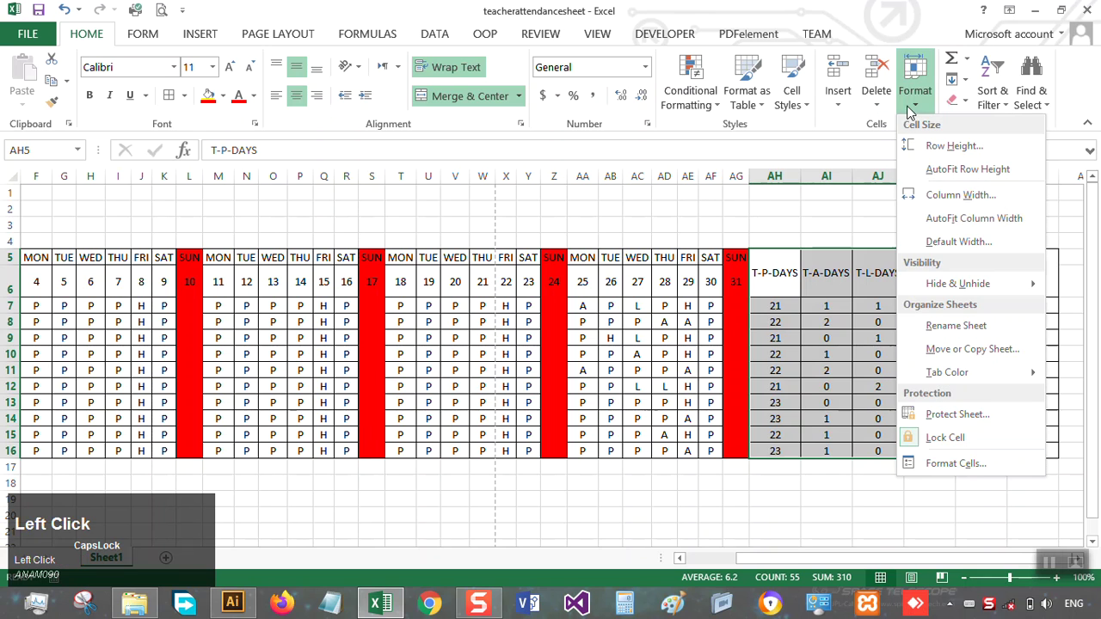
{"action": "left_click", "coordinate": [983, 222]}
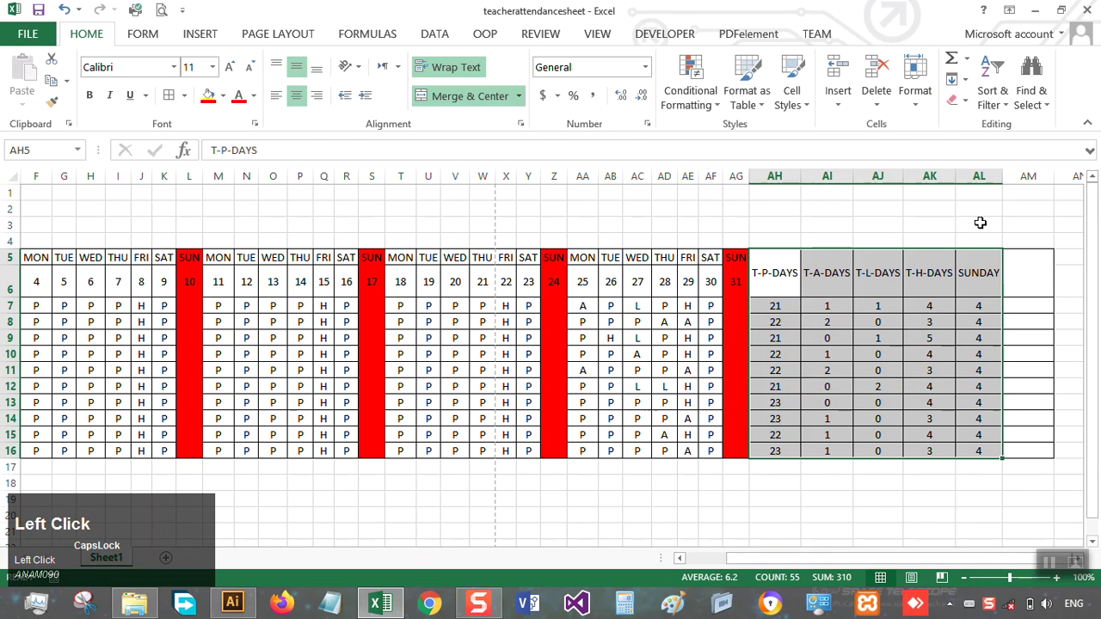
{"action": "left_click", "coordinate": [979, 336]}
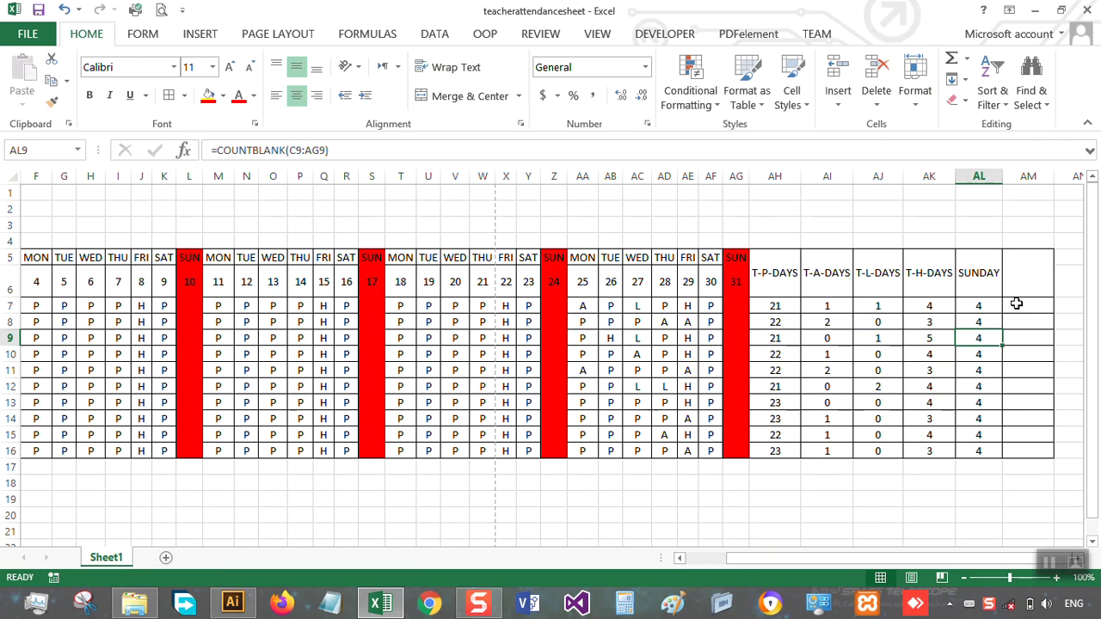
Step: Fill the header cells A5 to K6, from S.NO to day 9, with light blue
{"action": "left_click_drag", "start_coordinate": [742, 558], "coordinate": [683, 558]}
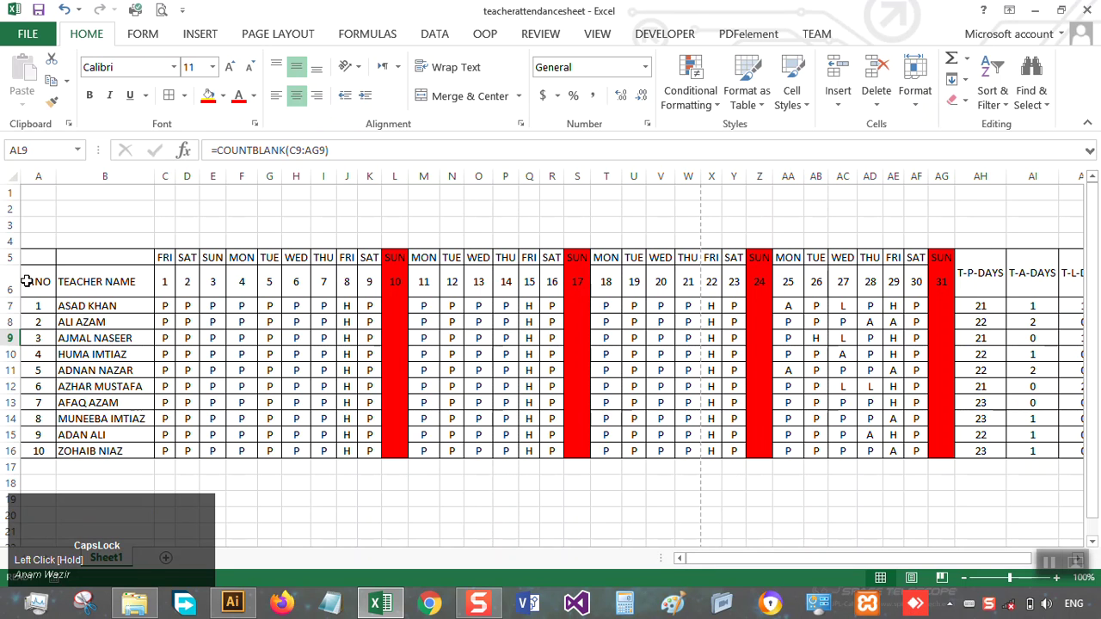
{"action": "left_click_drag", "start_coordinate": [33, 262], "coordinate": [369, 281]}
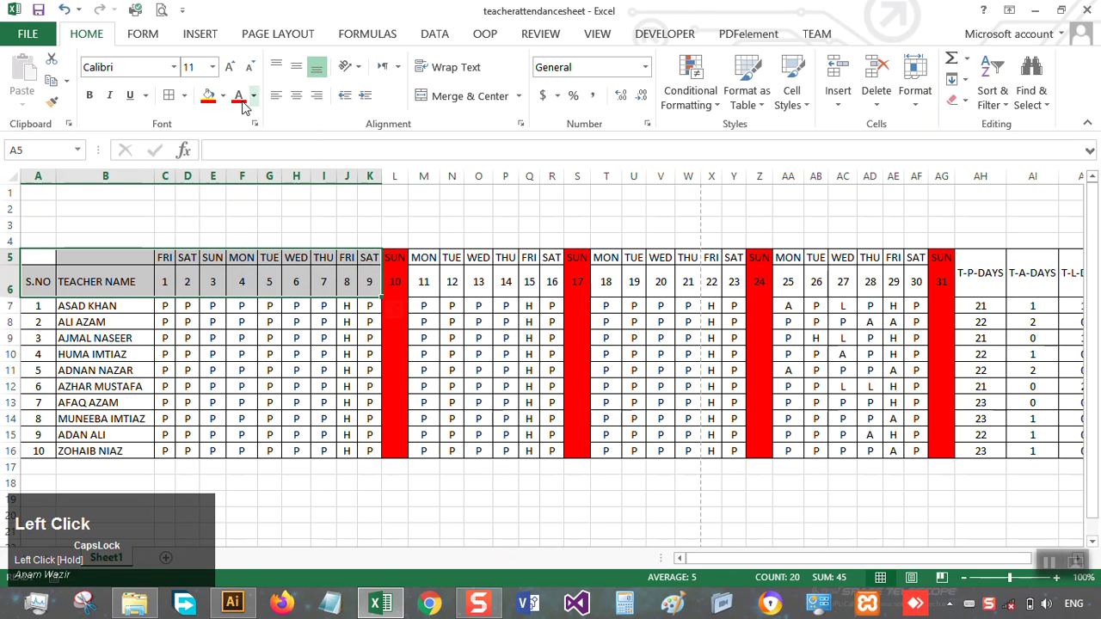
{"action": "left_click", "coordinate": [223, 96]}
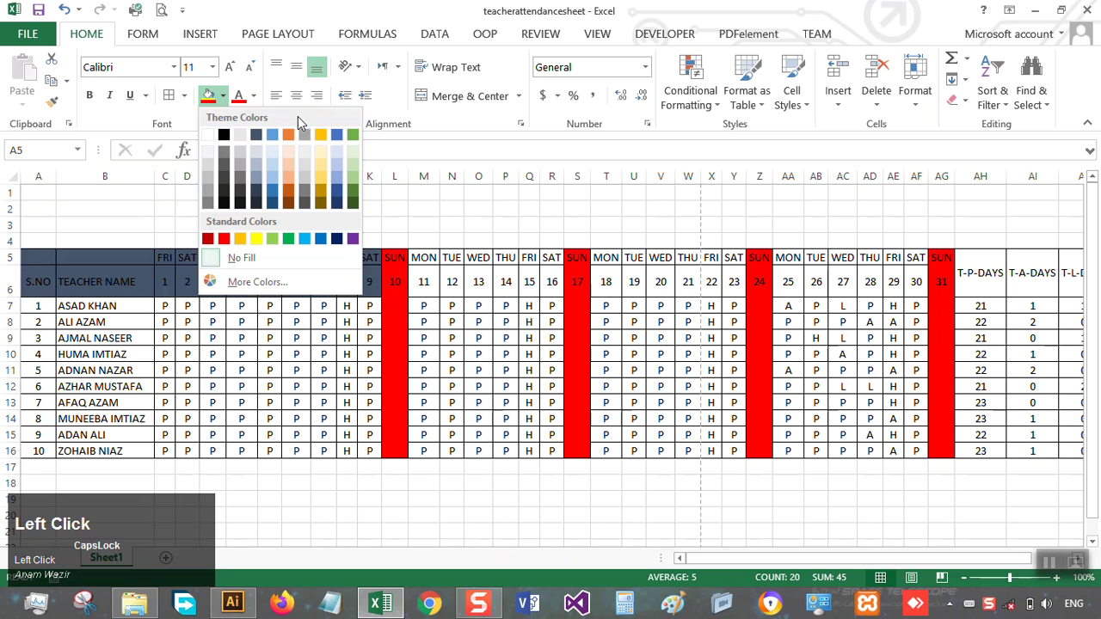
{"action": "left_click", "coordinate": [273, 175]}
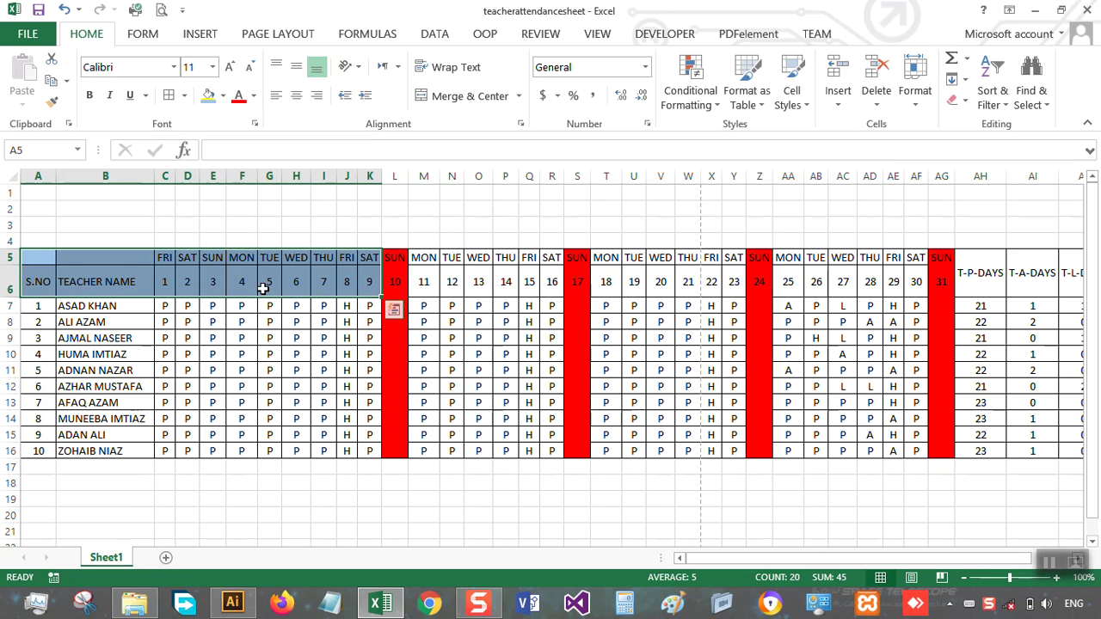
Step: Copy the light blue header format to the headings of days 11–16, 18–23 and 25–30 with Format Painter
{"action": "left_click", "coordinate": [58, 108]}
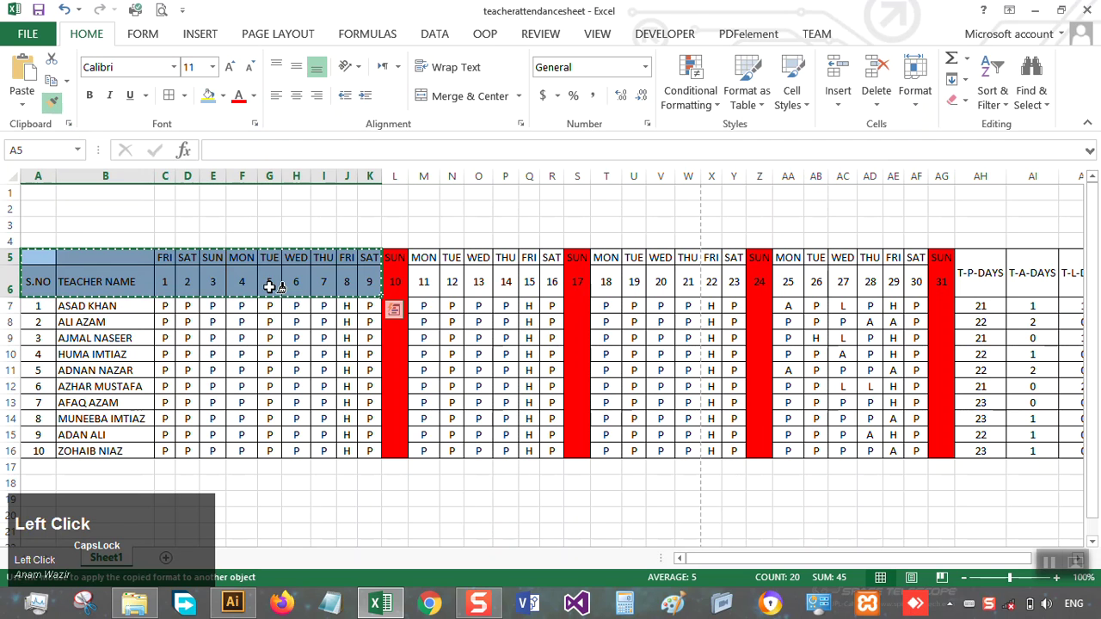
{"action": "left_click_drag", "start_coordinate": [423, 262], "coordinate": [547, 274]}
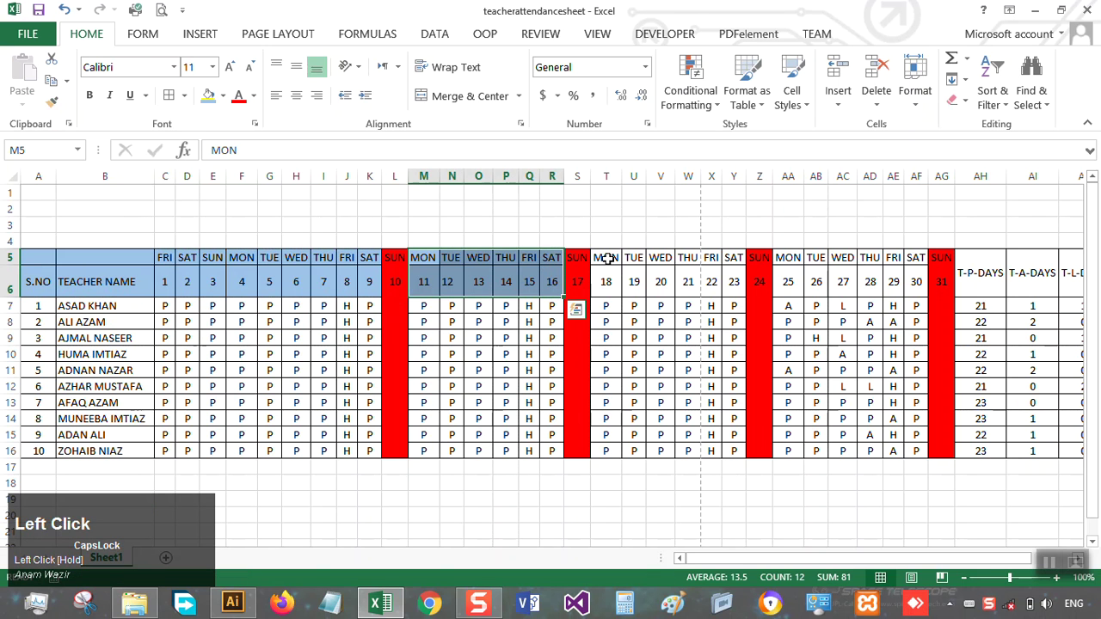
{"action": "left_click", "coordinate": [52, 102]}
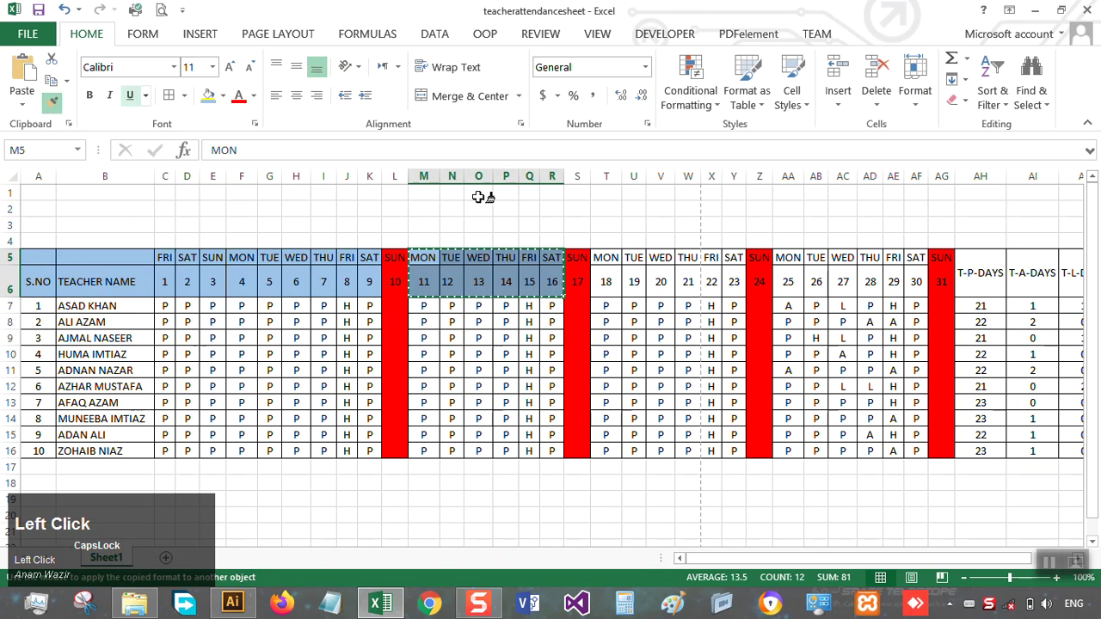
{"action": "left_click_drag", "start_coordinate": [606, 258], "coordinate": [731, 278]}
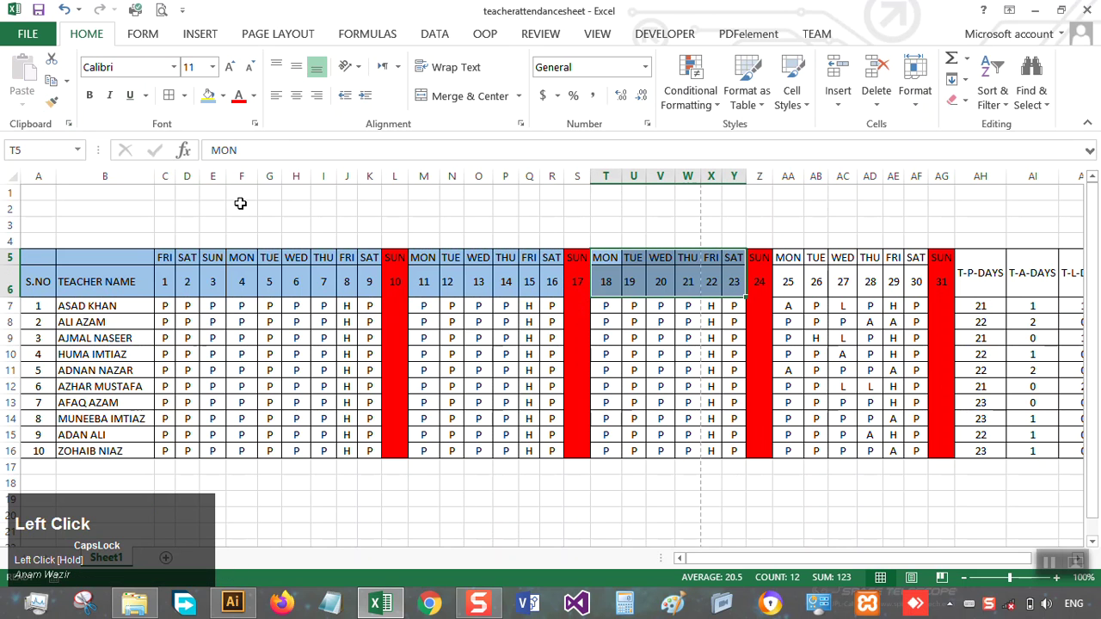
{"action": "left_click", "coordinate": [52, 101]}
{"action": "mouse_move", "coordinate": [788, 258]}
{"action": "left_mouse_down"}
{"action": "mouse_move", "coordinate": [952, 298]}
{"action": "mouse_move", "coordinate": [918, 286]}
{"action": "left_mouse_up"}
Step: Try copying the day header format onto the total headings AH5 to AM6, and undo it
{"action": "left_click", "coordinate": [52, 101]}
{"action": "mouse_move", "coordinate": [963, 276]}
{"action": "left_mouse_down"}
{"action": "mouse_move", "coordinate": [1096, 280]}
{"action": "mouse_move", "coordinate": [991, 284]}
{"action": "left_mouse_up"}
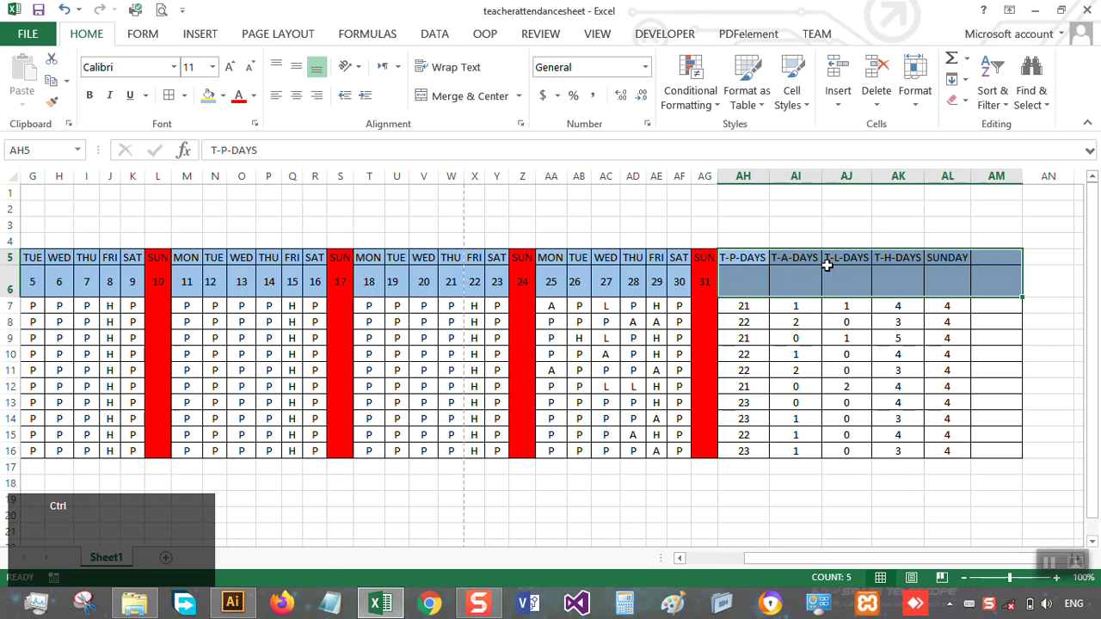
{"action": "key", "text": "ctrl+z"}
{"action": "left_click", "coordinate": [766, 205]}
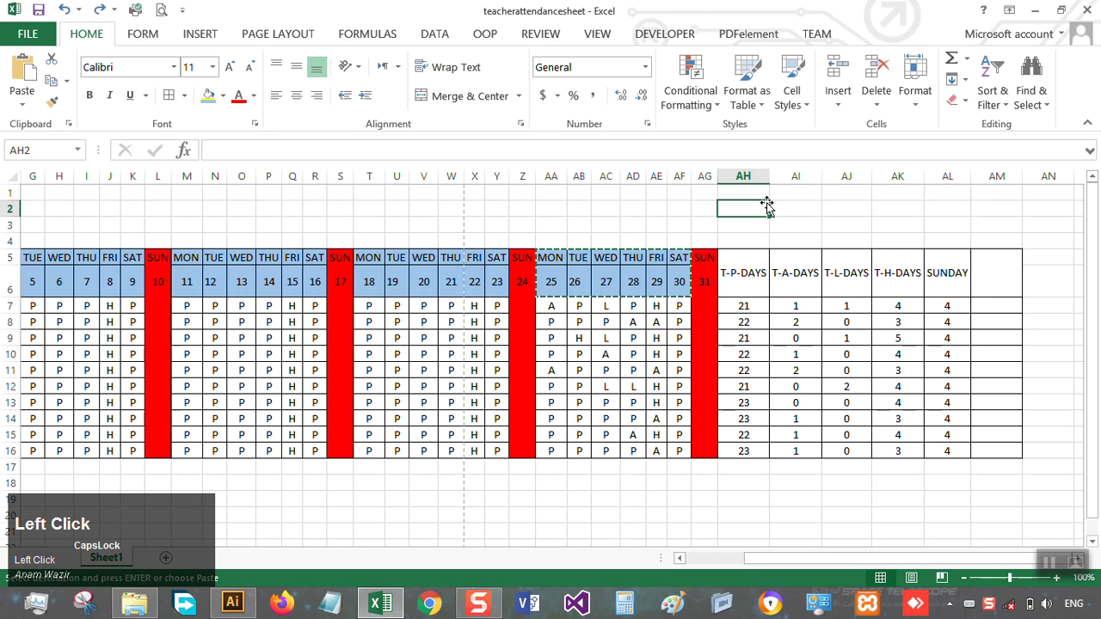
{"action": "left_click", "coordinate": [584, 227]}
{"action": "key", "text": "ctrl+d"}
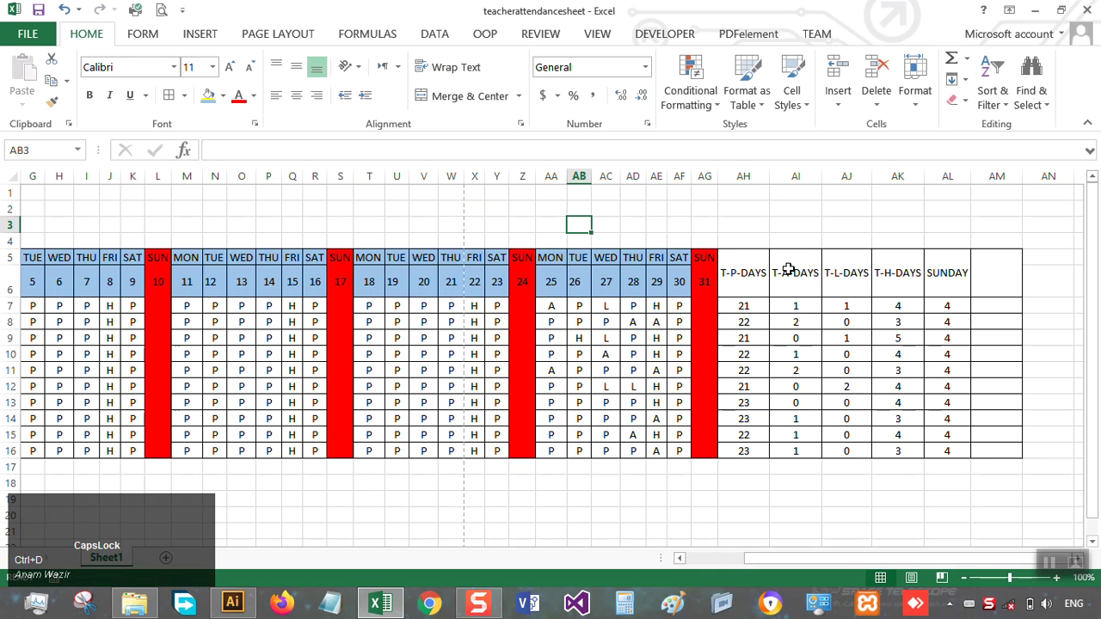
Step: Fill the total headings AH5 to AM6 with the same light blue as the day headers
{"action": "left_click_drag", "start_coordinate": [747, 272], "coordinate": [973, 272]}
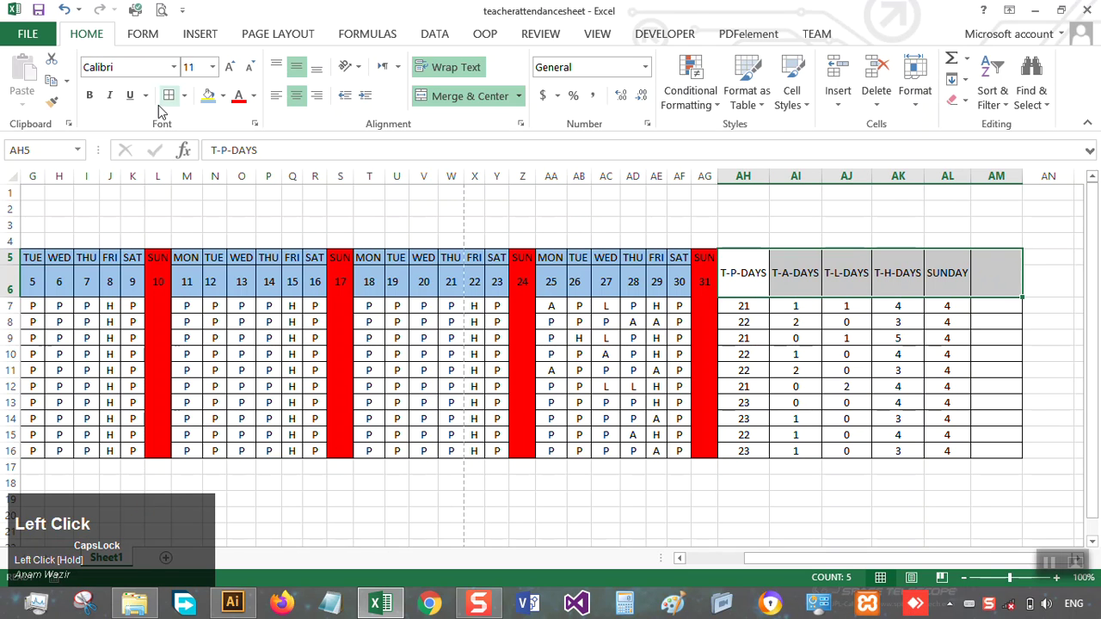
{"action": "left_click", "coordinate": [209, 95]}
{"action": "left_click", "coordinate": [869, 215]}
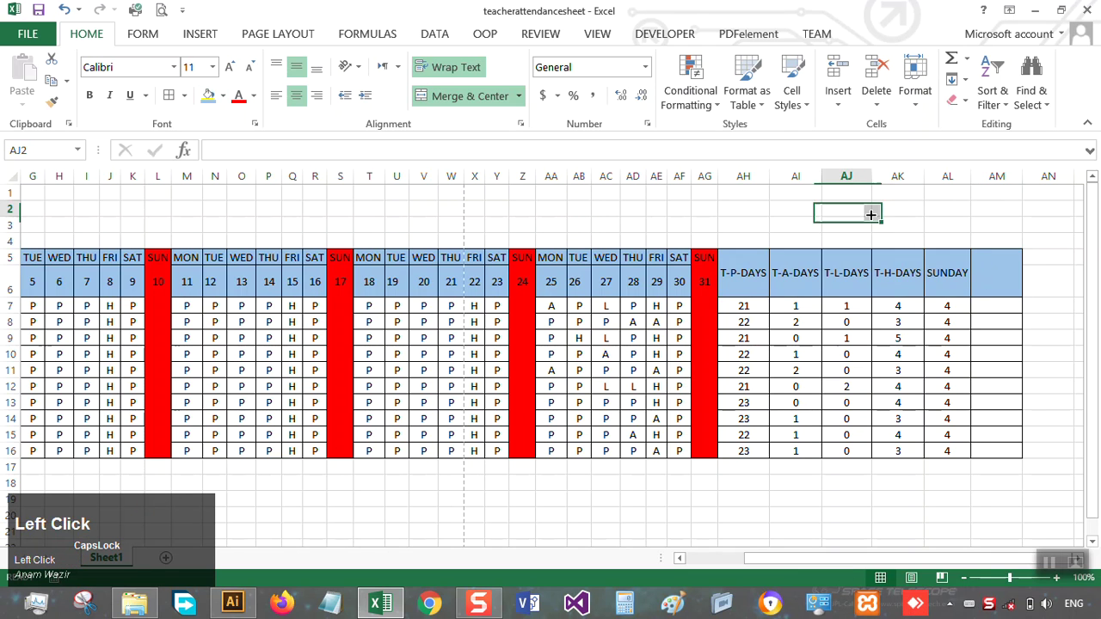
Step: Merge and center the empty title cells A1 to AM3 above the table, and turn on text wrapping
{"action": "left_click_drag", "start_coordinate": [815, 561], "coordinate": [685, 590]}
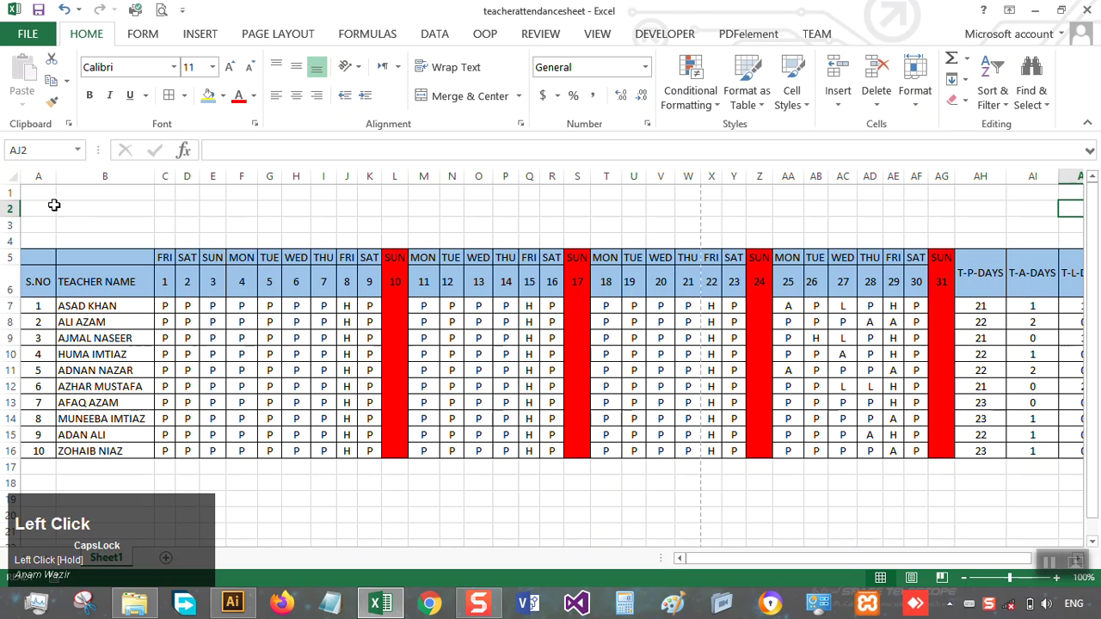
{"action": "left_click_drag", "start_coordinate": [40, 193], "coordinate": [1011, 224]}
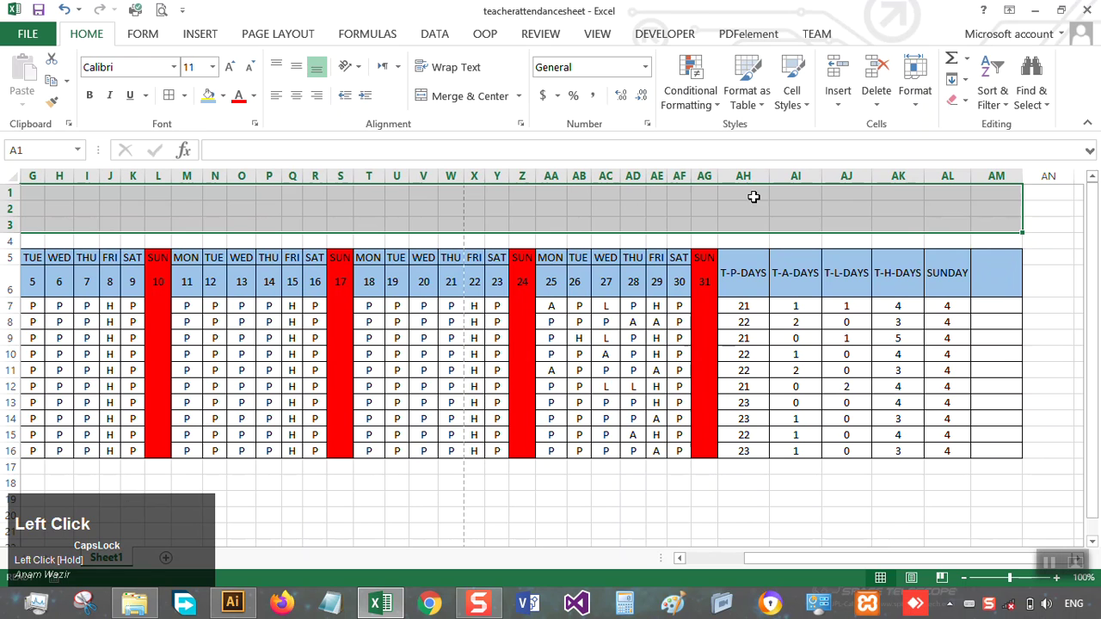
{"action": "left_click", "coordinate": [479, 97]}
{"action": "left_click", "coordinate": [469, 67]}
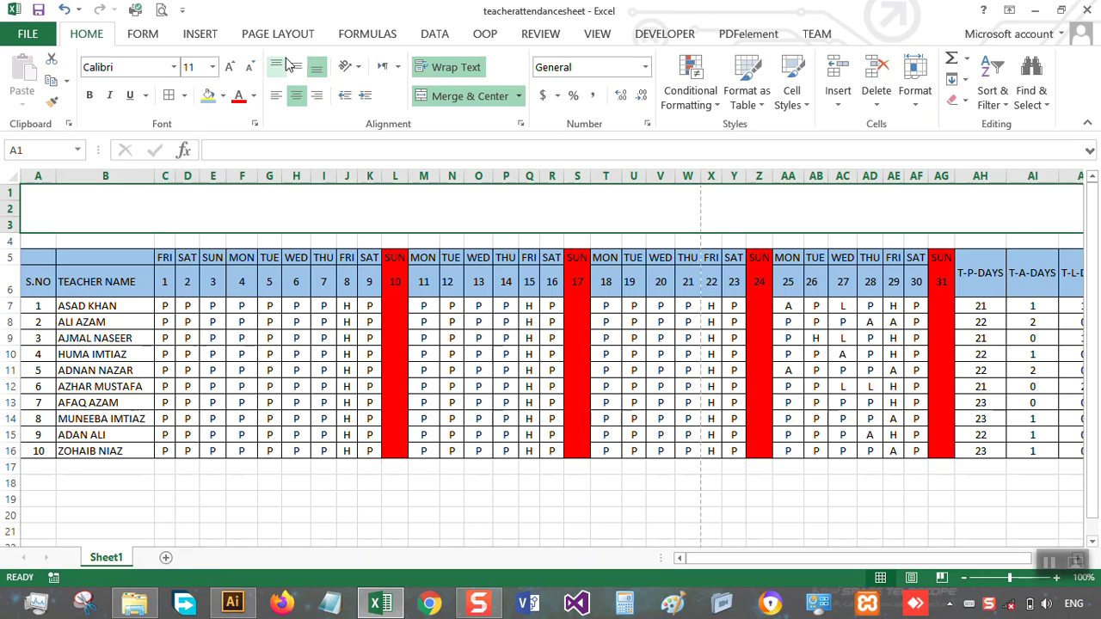
Step: Middle-align the merged title cell A1 and set its font to Times New Roman, size 26
{"action": "left_click", "coordinate": [296, 69]}
{"action": "left_click", "coordinate": [103, 68]}
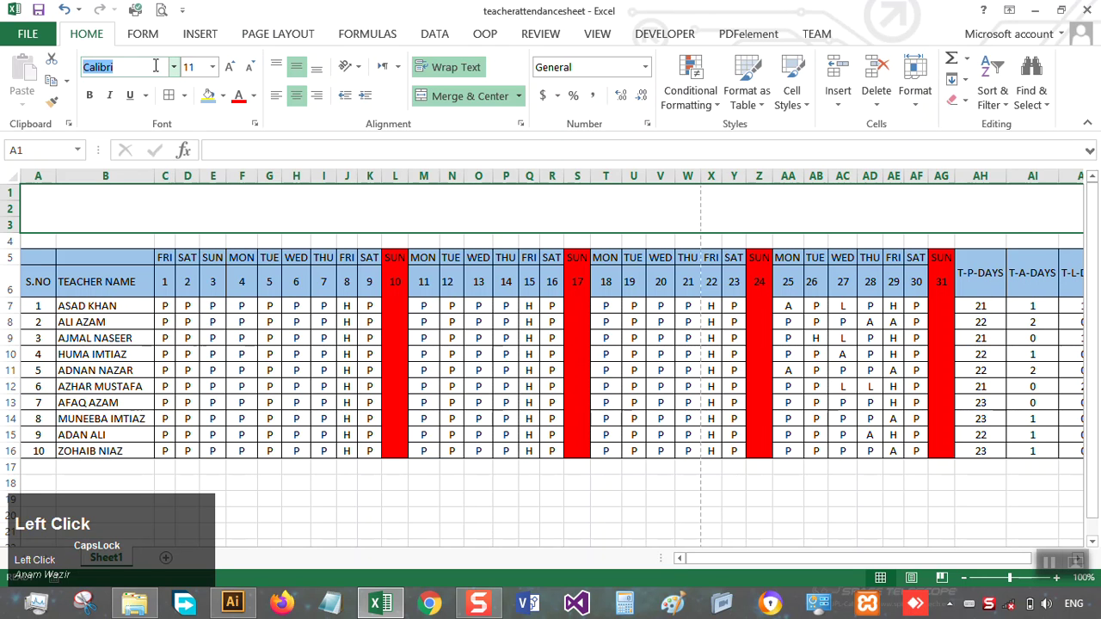
{"action": "key", "text": "Caps_Lock"}
{"action": "type", "text": "TIM"}
{"action": "key", "text": "Return"}
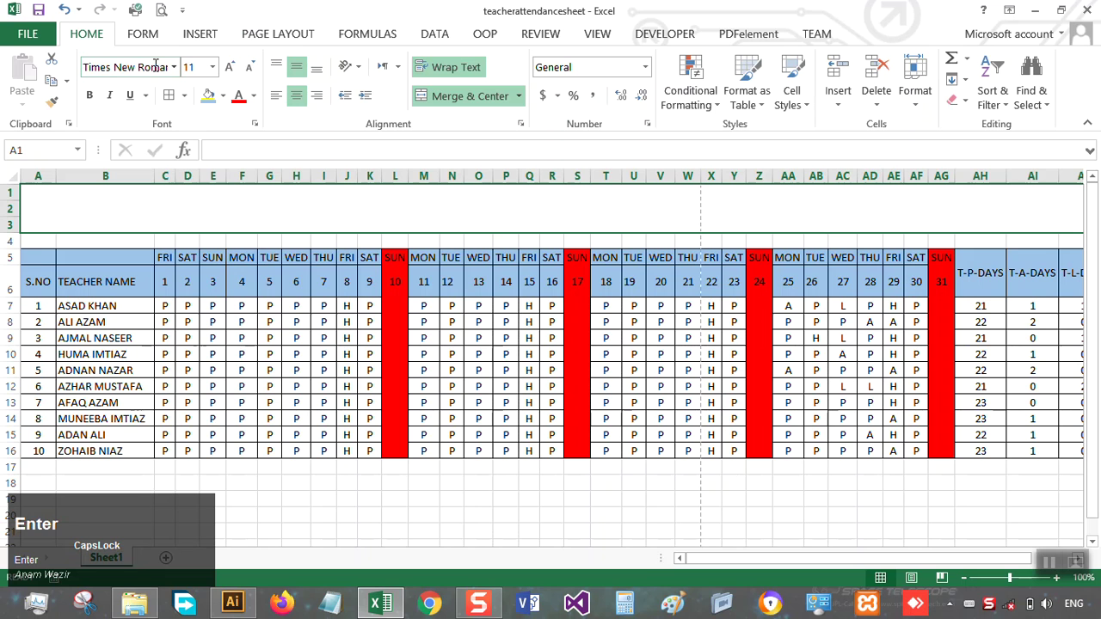
{"action": "left_click", "coordinate": [232, 68]}
{"action": "left_click", "coordinate": [231, 68]}
{"action": "left_click", "coordinate": [231, 68]}
{"action": "left_click", "coordinate": [231, 68]}
{"action": "left_click", "coordinate": [232, 68]}
{"action": "left_click", "coordinate": [231, 68]}
{"action": "left_click", "coordinate": [232, 68]}
{"action": "left_click", "coordinate": [231, 68]}
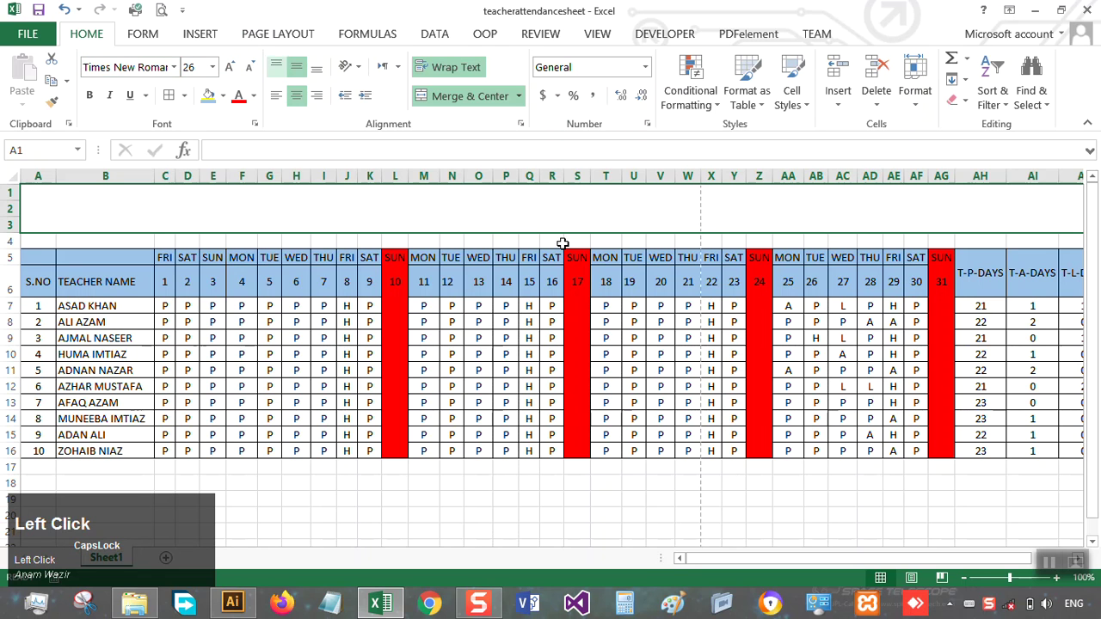
Step: Enter the title TEACHERS ATTENDANCE SHEET in the merged cell above the table
{"action": "double_click", "coordinate": [534, 218]}
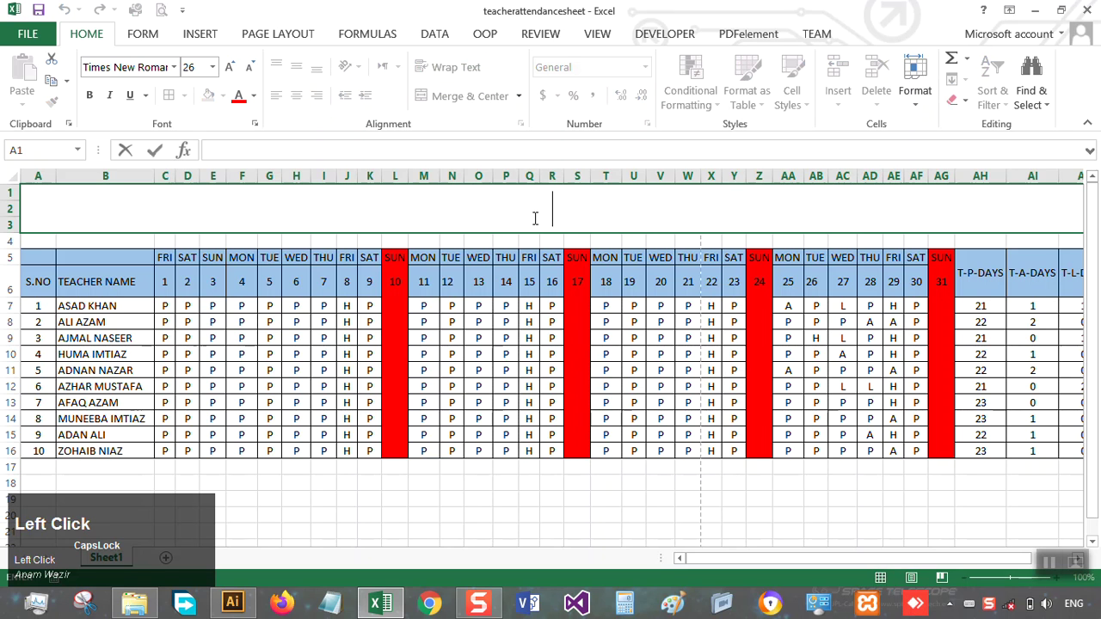
{"action": "type", "text": "TEACHER"}
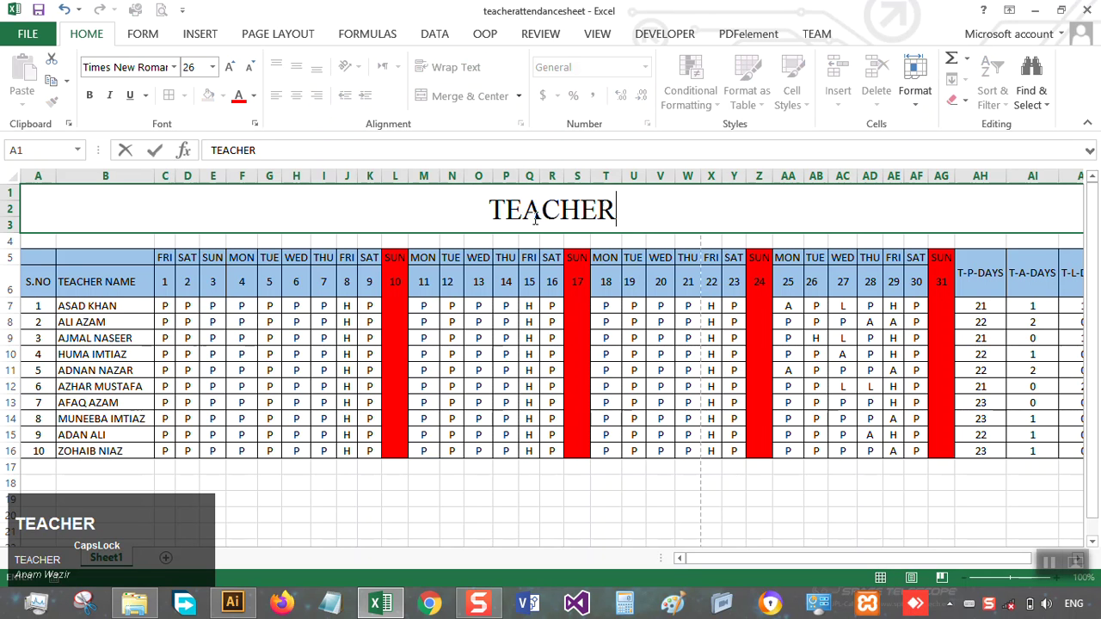
{"action": "type", "text": "S ATTEND"}
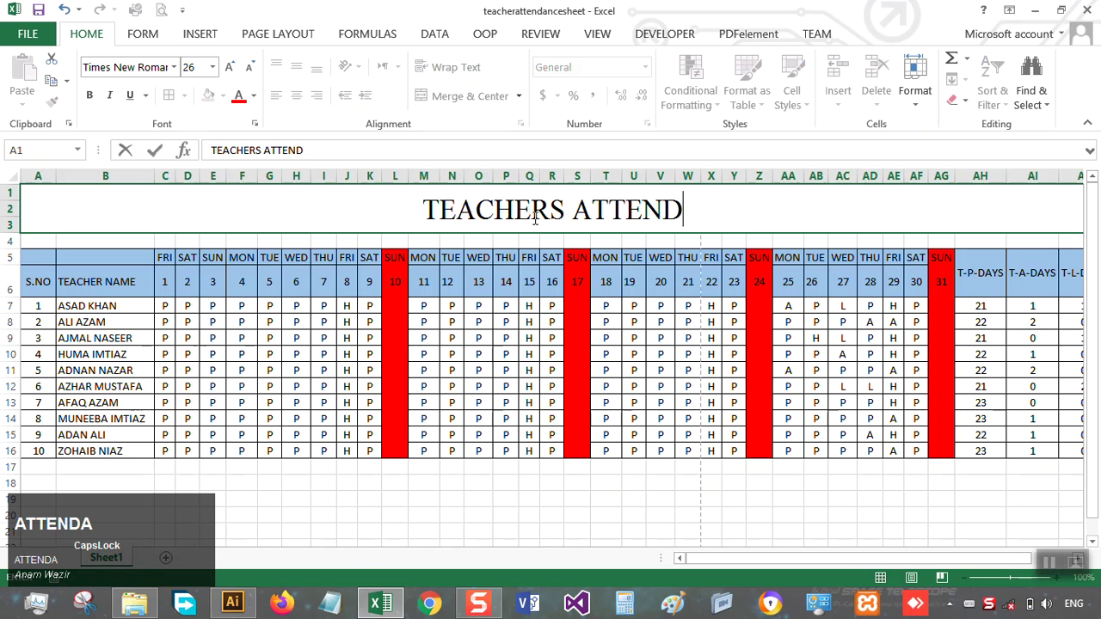
{"action": "type", "text": "ANCE SHEET"}
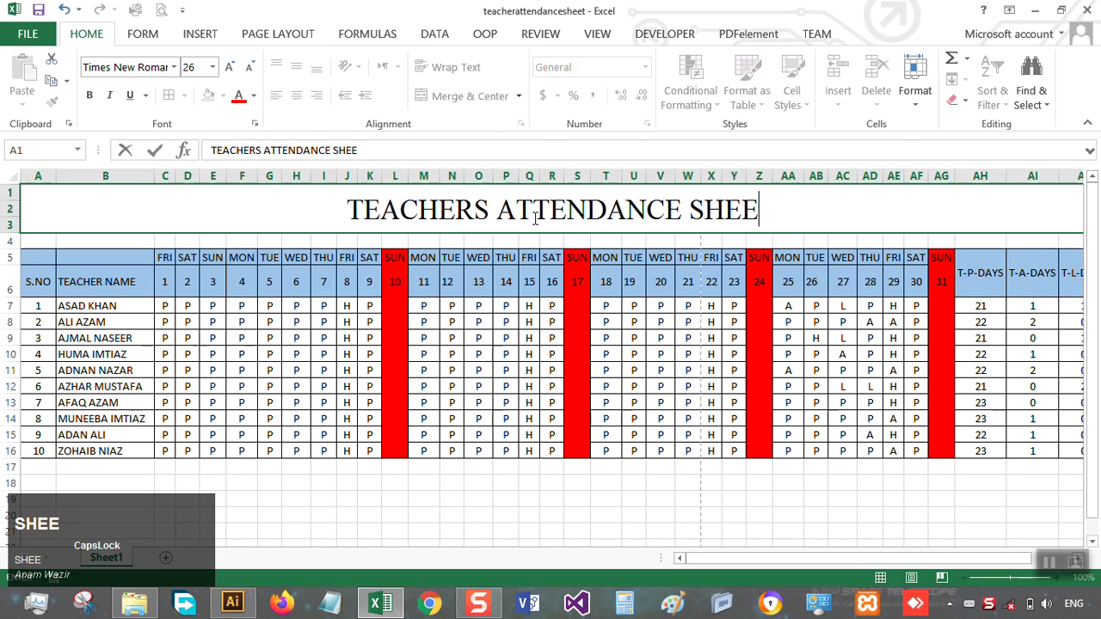
Step: Make the title text TEACHERS ATTENDANCE SHEET bold and underlined, and save the workbook
{"action": "key", "text": "ctrl+a"}
{"action": "left_click", "coordinate": [534, 217]}
{"action": "key", "text": "ctrl+a"}
{"action": "left_click_drag", "start_coordinate": [327, 205], "coordinate": [698, 232]}
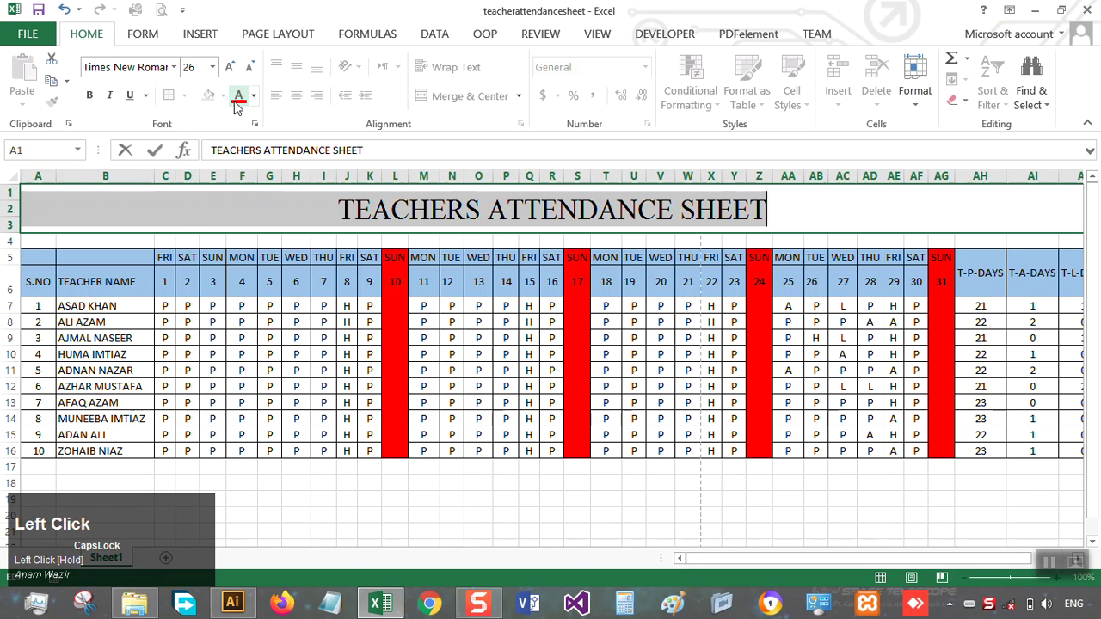
{"action": "left_click", "coordinate": [90, 95]}
{"action": "left_click", "coordinate": [129, 95]}
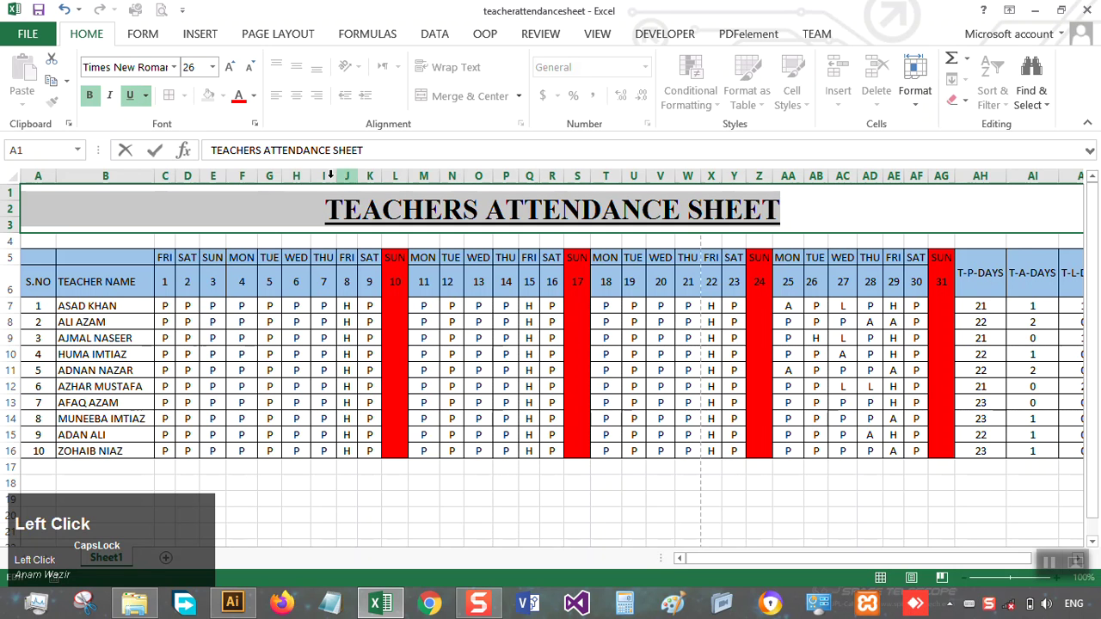
{"action": "left_click", "coordinate": [317, 293]}
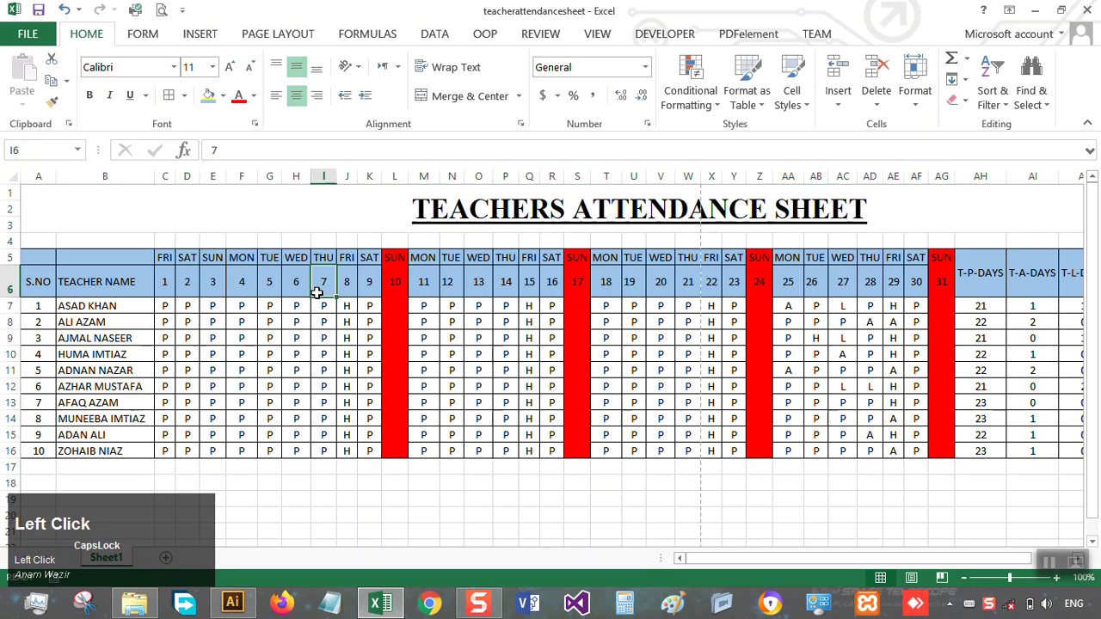
{"action": "key", "text": "ctrl+s"}
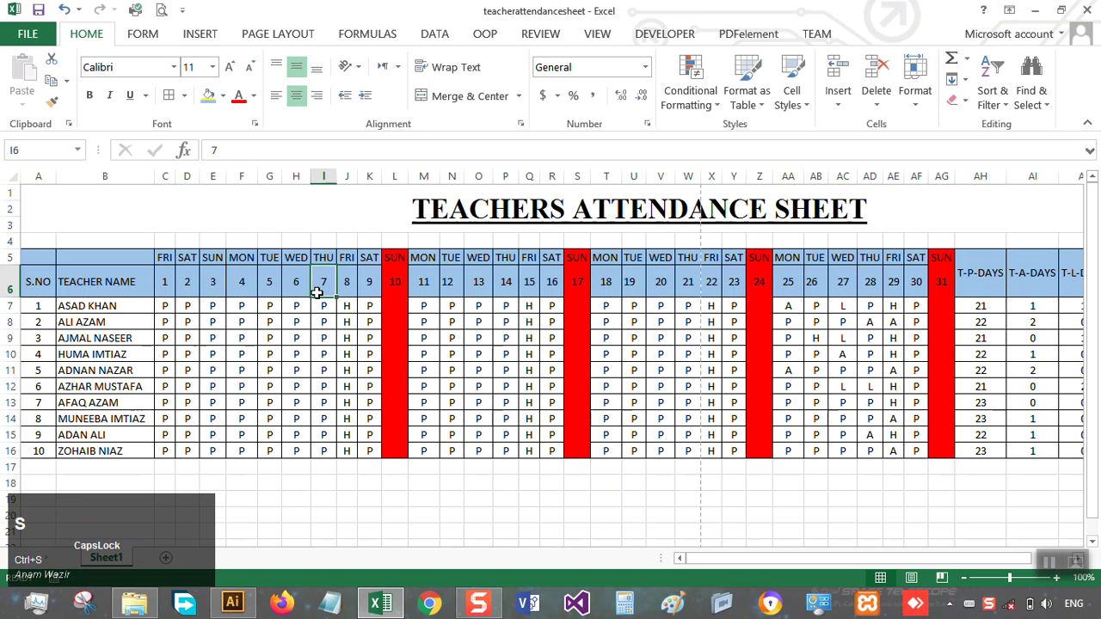
{"action": "left_click", "coordinate": [988, 602]}
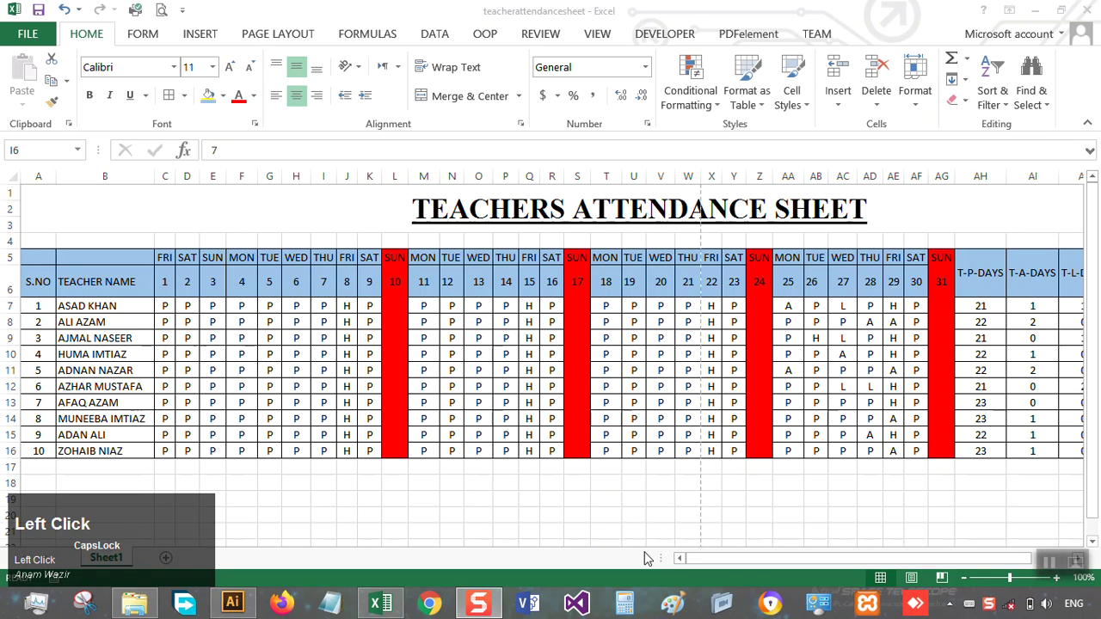
Step: Fill the merged title cell above the table with a light gold theme colour
{"action": "left_click", "coordinate": [792, 561]}
{"action": "left_click_drag", "start_coordinate": [794, 566], "coordinate": [867, 561]}
{"action": "left_click", "coordinate": [707, 217]}
{"action": "left_click", "coordinate": [222, 95]}
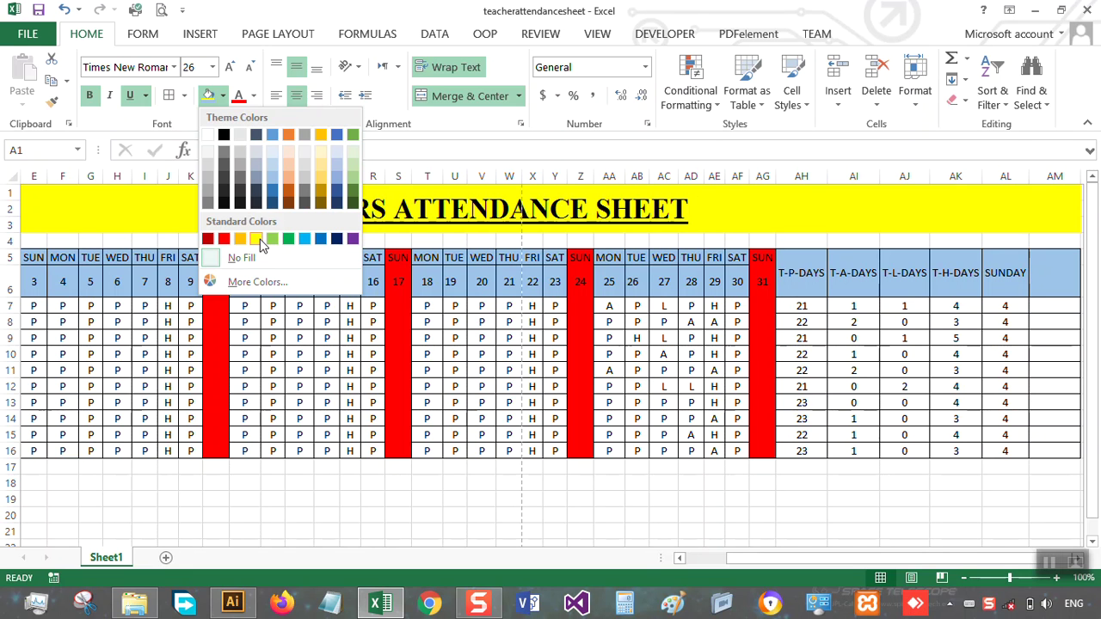
{"action": "left_click", "coordinate": [326, 163]}
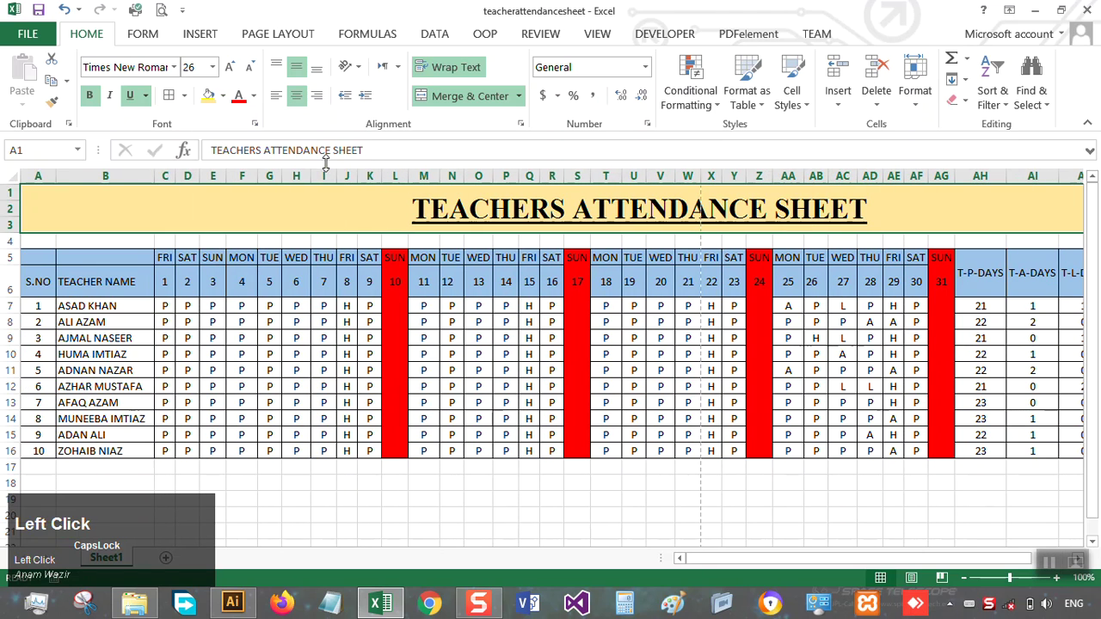
{"action": "left_click", "coordinate": [423, 370]}
{"action": "left_click", "coordinate": [927, 209]}
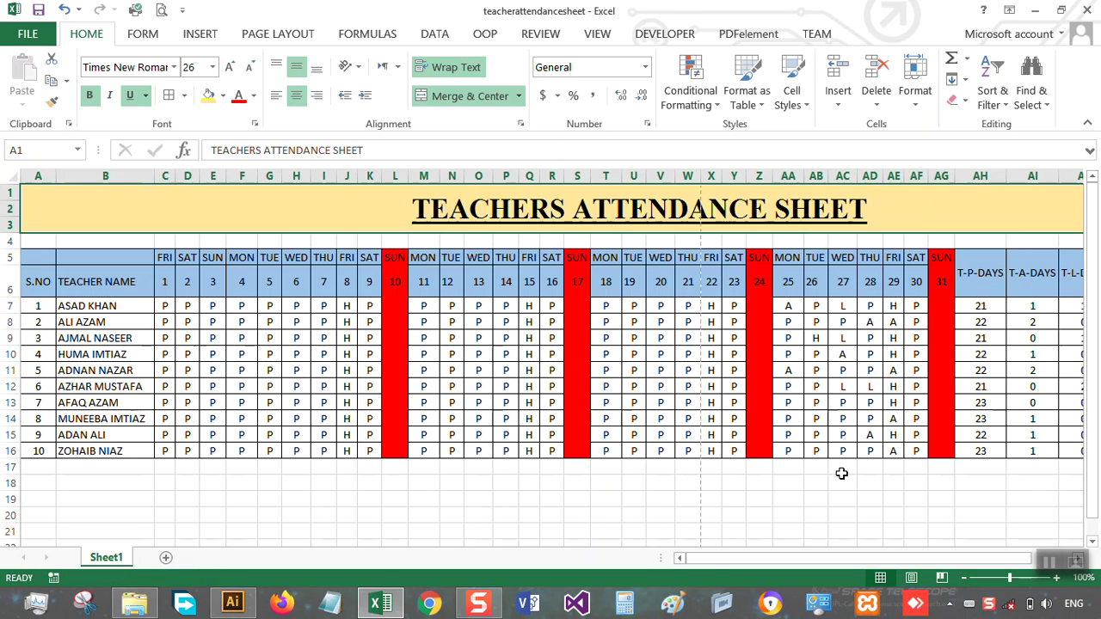
Step: Review the present, absent, leave, holiday and Sunday total formulas in AH7 to AL7 and look over the full sheet
{"action": "left_click_drag", "start_coordinate": [711, 559], "coordinate": [824, 563]}
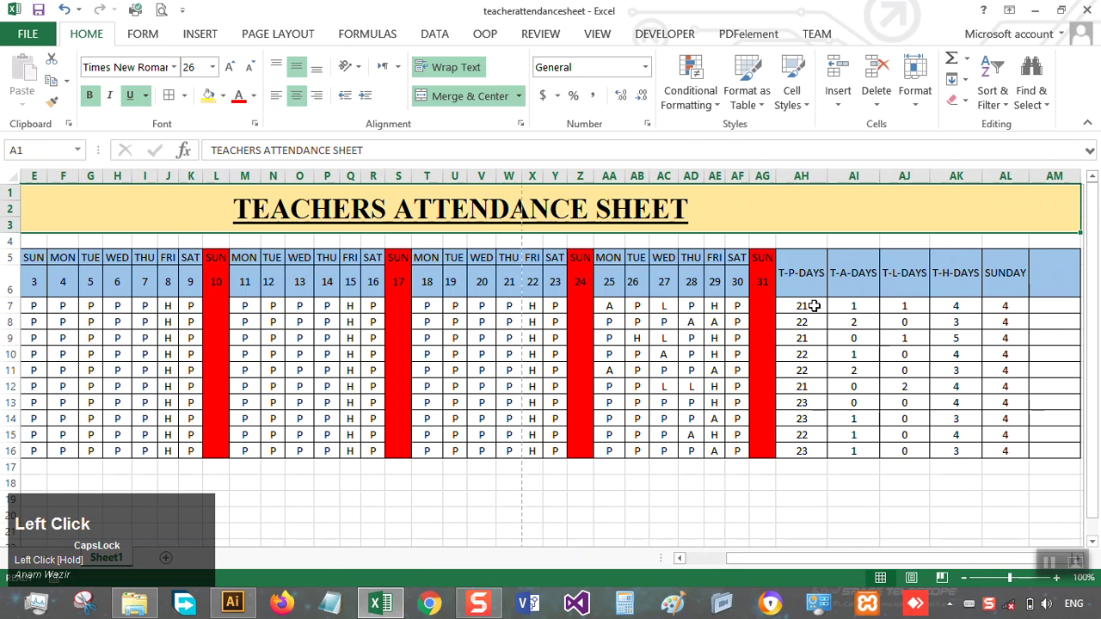
{"action": "left_click", "coordinate": [813, 305]}
{"action": "left_click", "coordinate": [845, 307]}
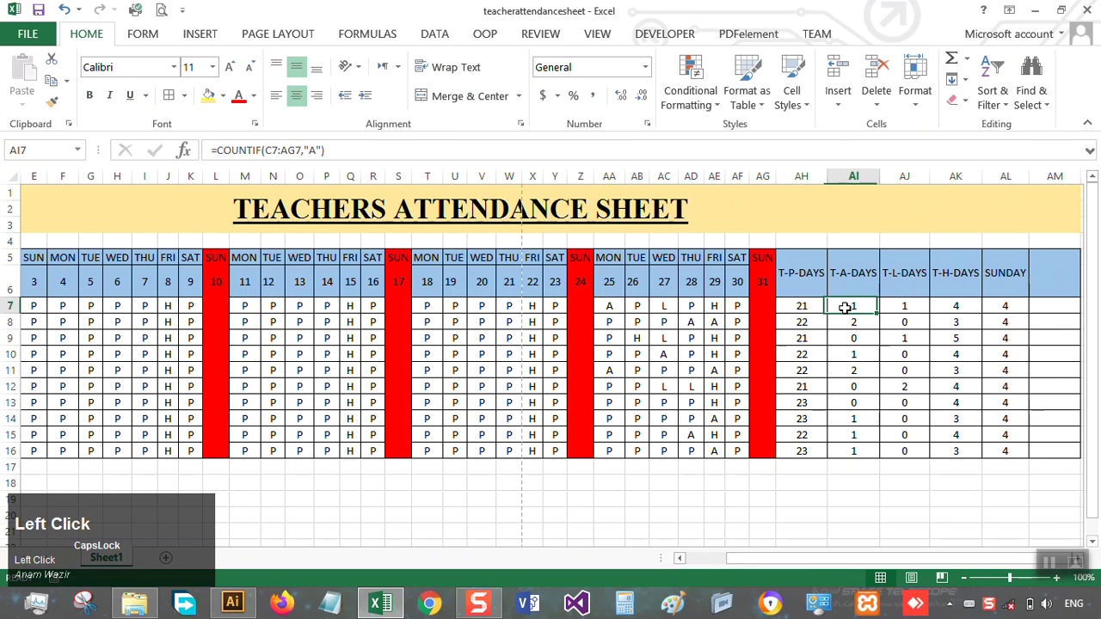
{"action": "left_click", "coordinate": [900, 310]}
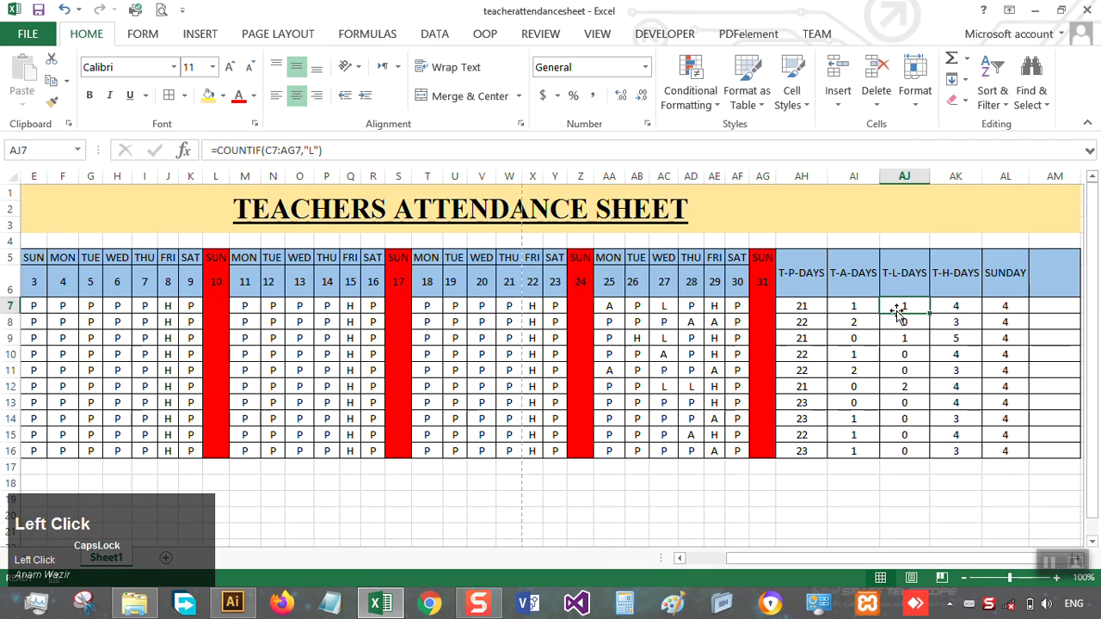
{"action": "left_click", "coordinate": [959, 308]}
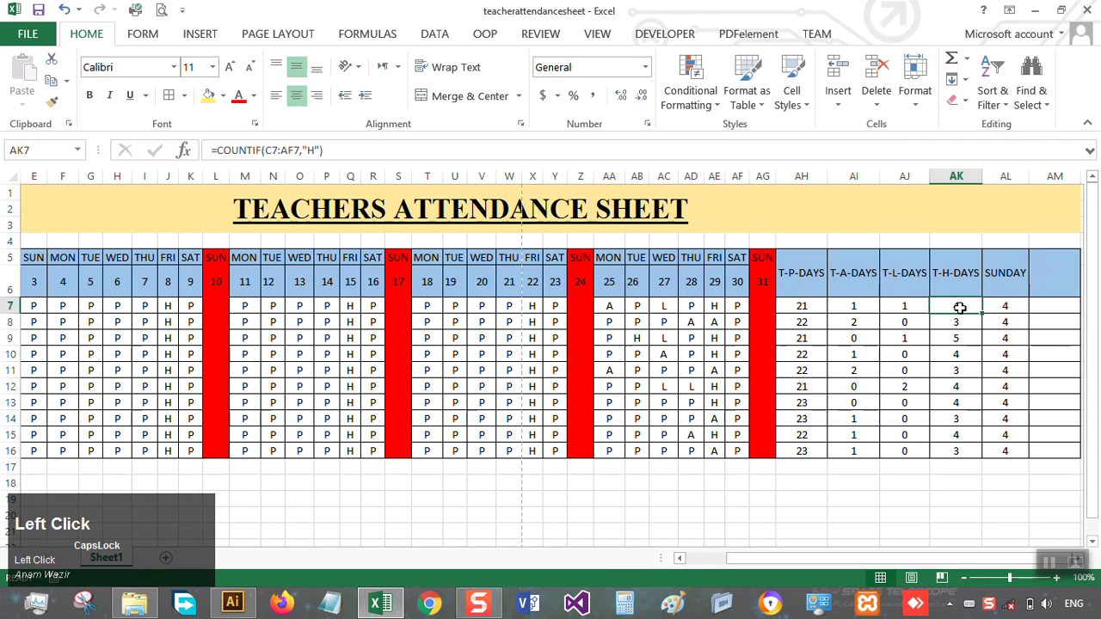
{"action": "left_click", "coordinate": [1024, 306]}
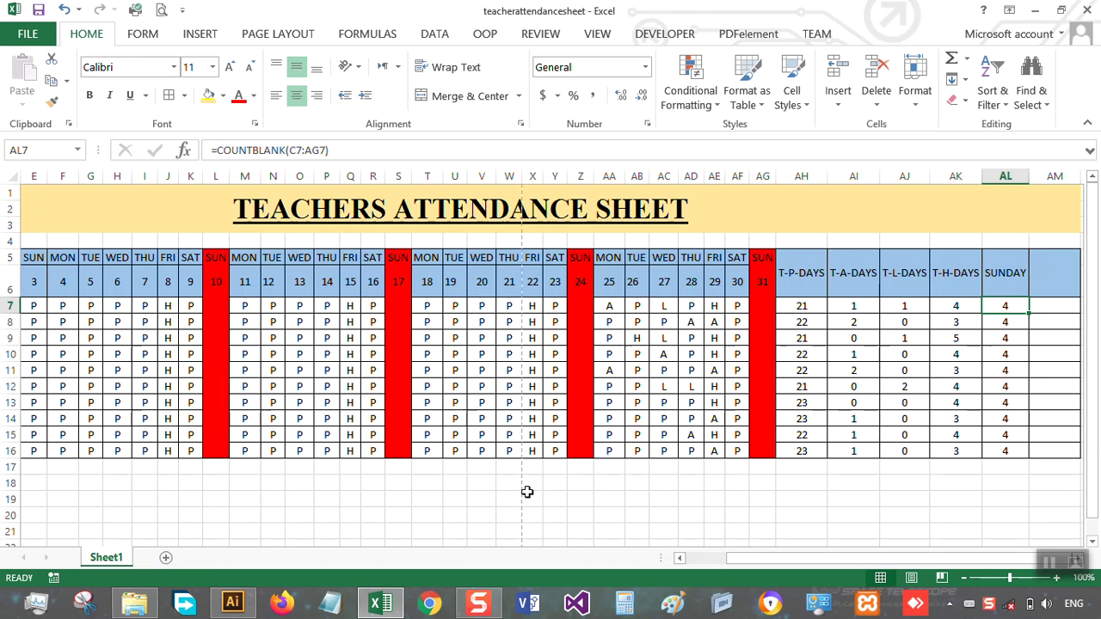
{"action": "left_click_drag", "start_coordinate": [746, 555], "coordinate": [717, 558]}
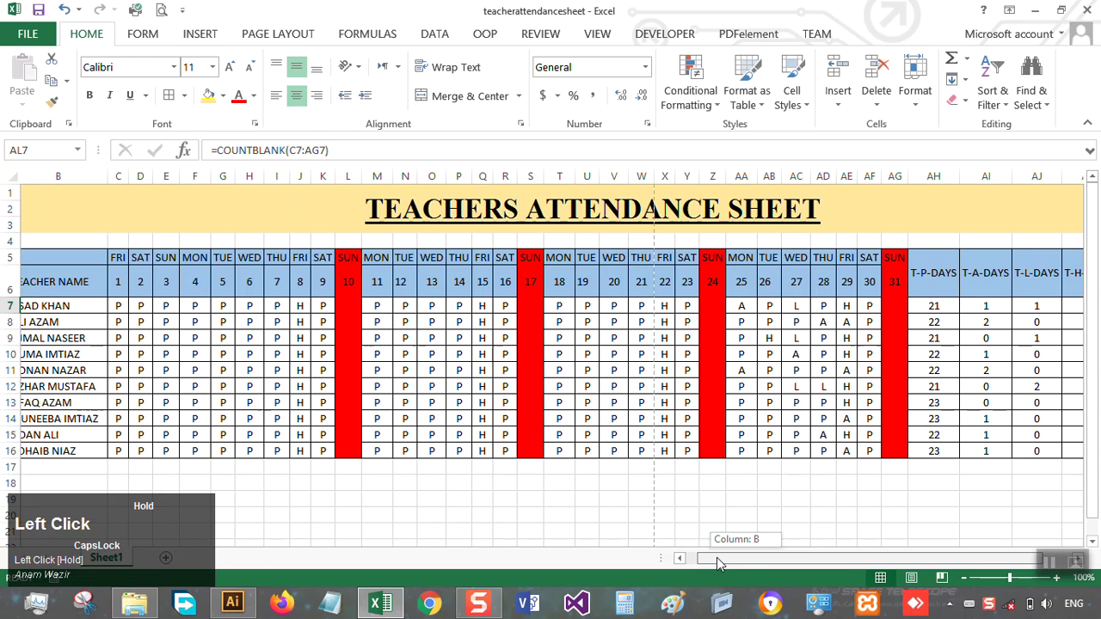
{"action": "left_click_drag", "start_coordinate": [717, 559], "coordinate": [697, 560]}
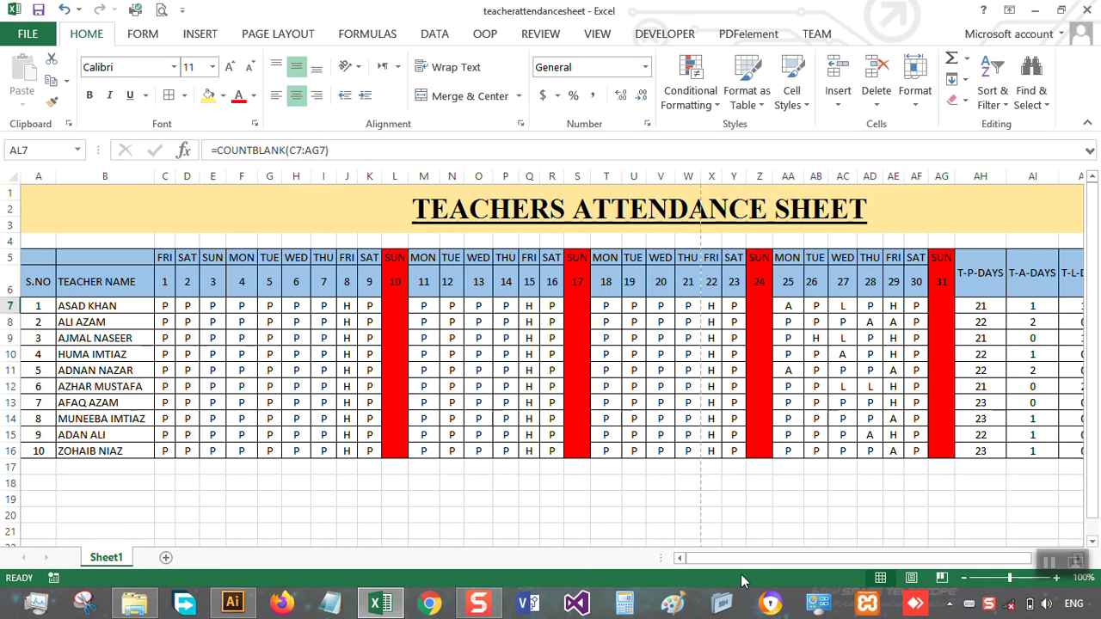
{"action": "left_click_drag", "start_coordinate": [736, 559], "coordinate": [818, 542]}
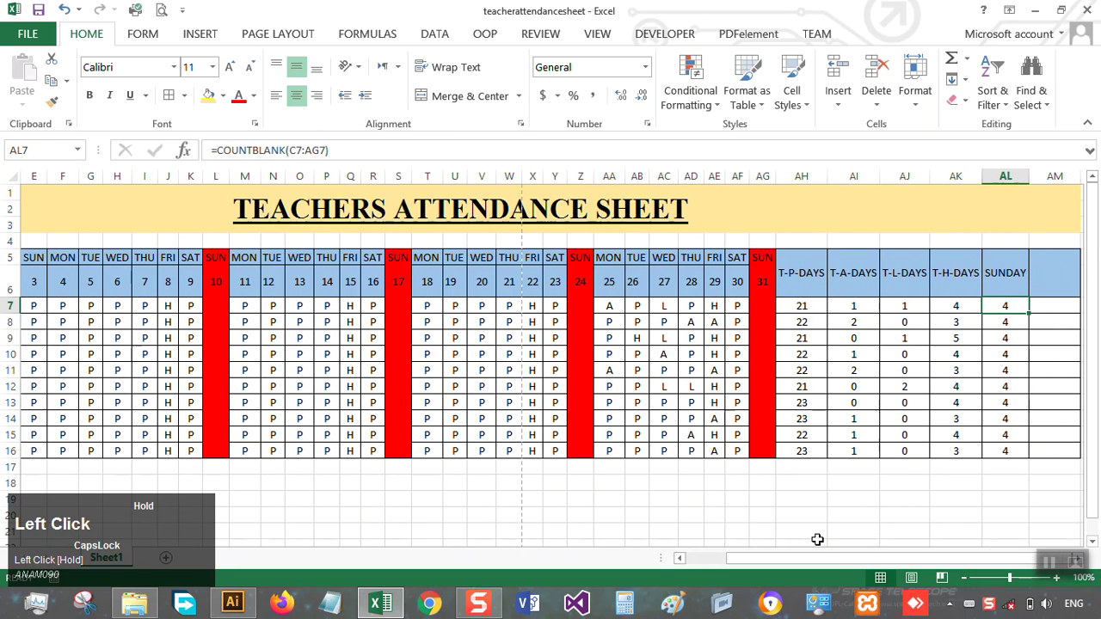